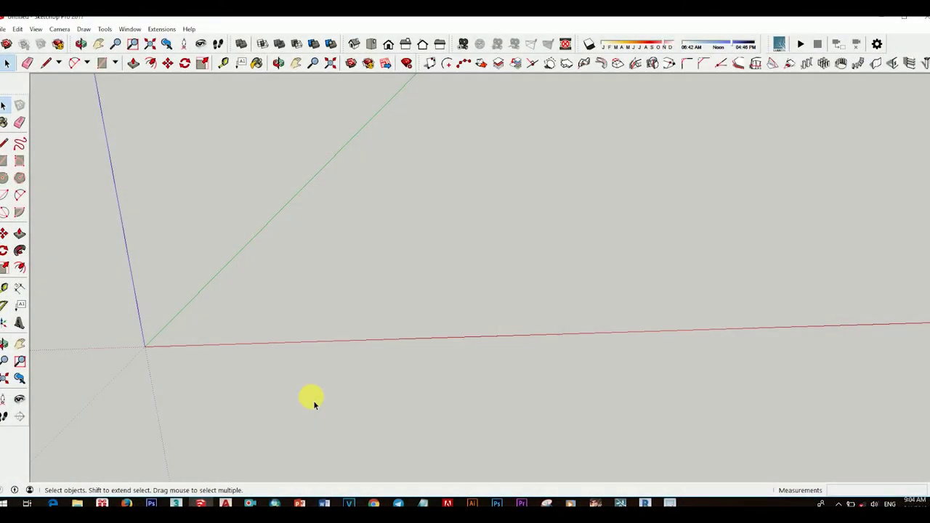
Step: Draw a rectangle at the origin with the Rectangle tool
key("r")
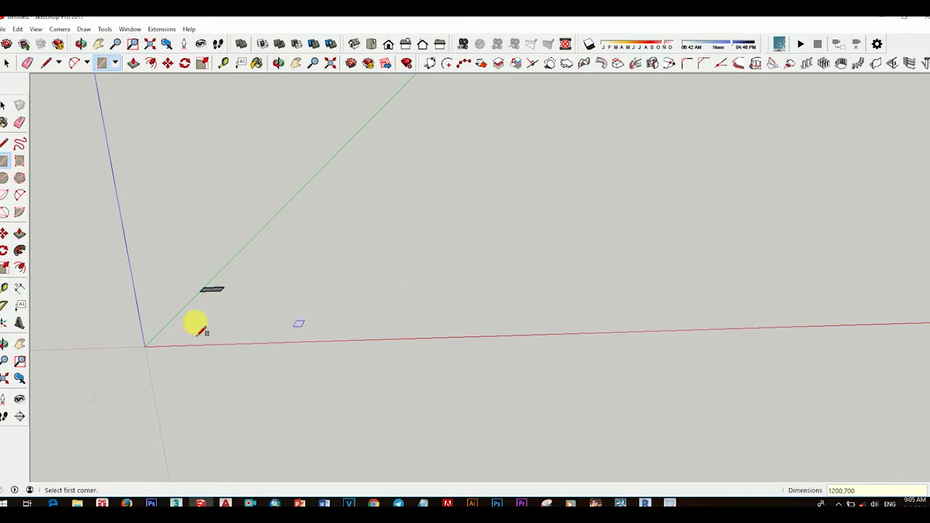
key("space")
scroll(364, 349, "up", 3)
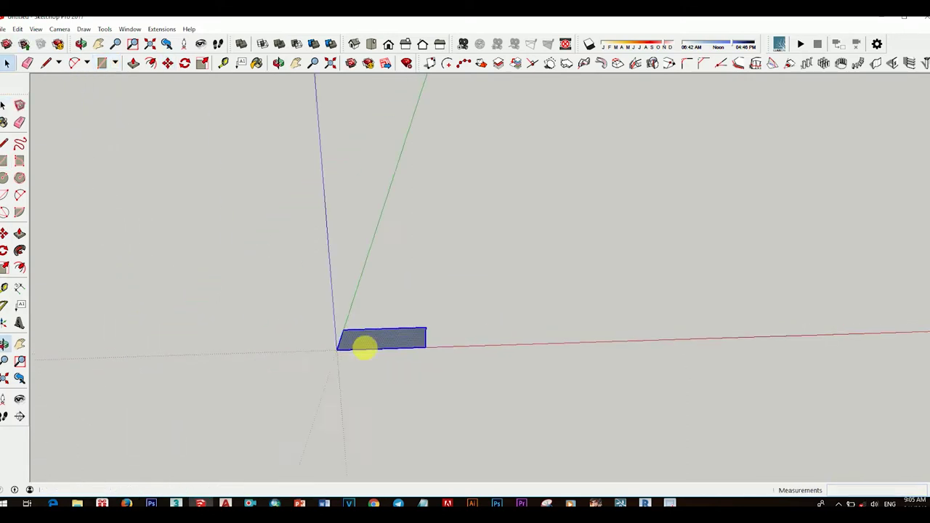
scroll(364, 378, "up", 2)
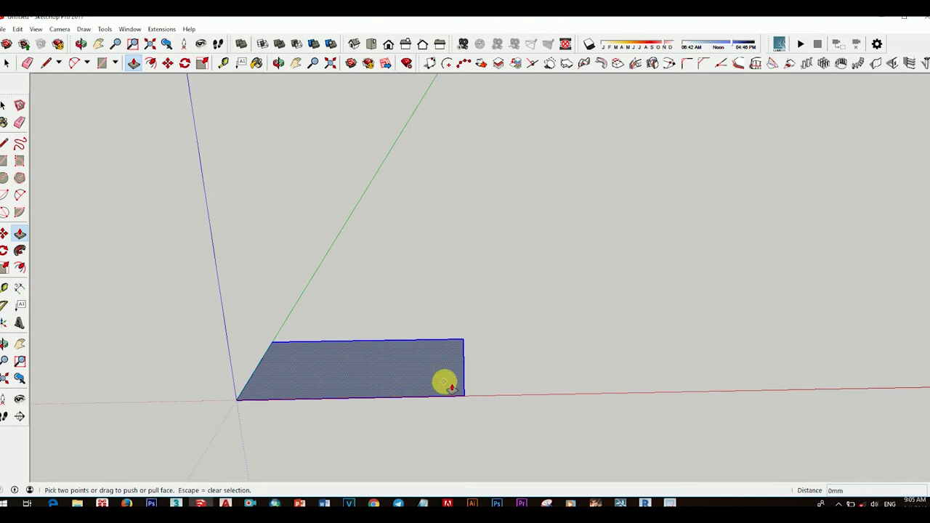
Step: Push/Pull the rectangle upward into a box
left_click_drag(450, 382, 419, 154)
key("Return")
key("space")
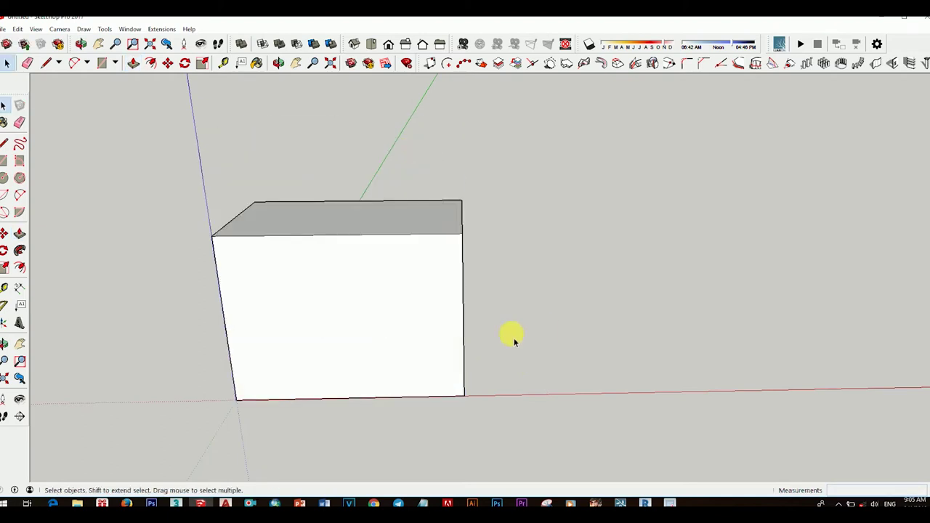
scroll(509, 332, "down", 5)
mouse_move(509, 332)
middle_mouse_down()
mouse_move(249, 322)
mouse_move(444, 322)
mouse_move(482, 350)
middle_mouse_up()
scroll(407, 301, "up", 3)
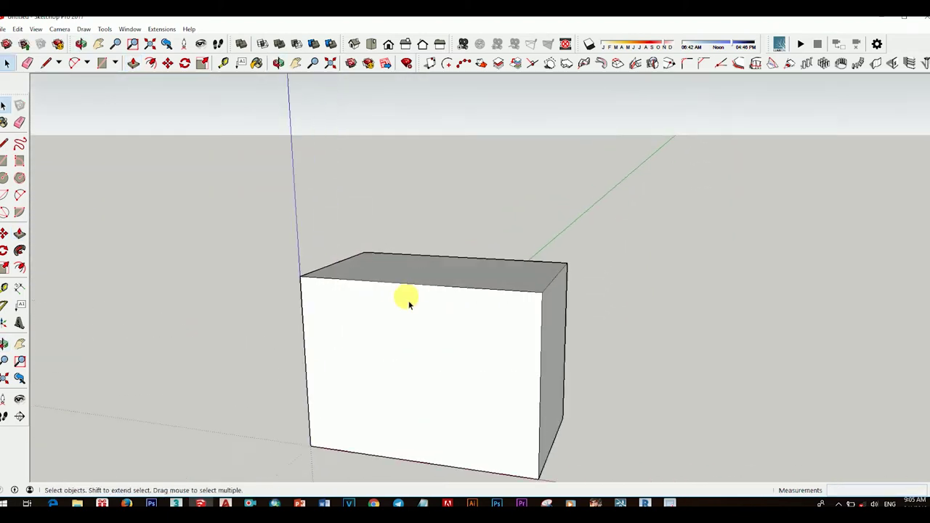
mouse_move(407, 301)
middle_mouse_down()
mouse_move(386, 245)
mouse_move(440, 403)
middle_mouse_up()
scroll(407, 317, "up", 3)
Step: Offset the box's top face to add a 1-unit outline just beyond its edges
left_click(407, 317)
scroll(717, 232, "down", 4)
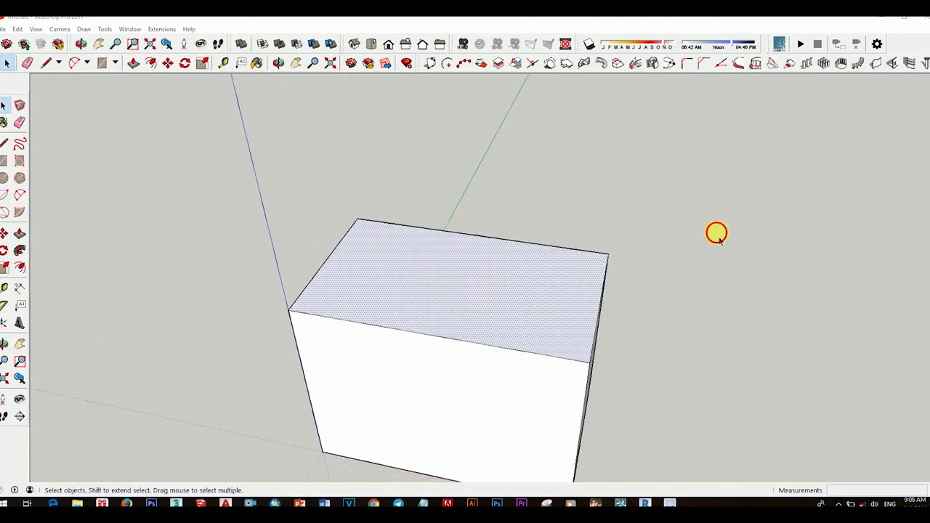
middle_click_drag(716, 232, 486, 291)
scroll(511, 319, "up", 4)
scroll(512, 322, "up", 2)
key("f")
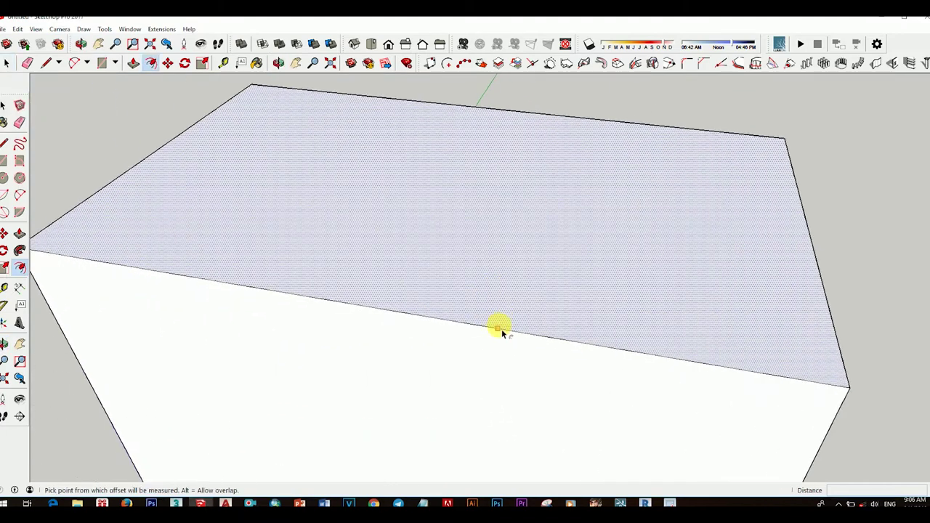
left_click(501, 328)
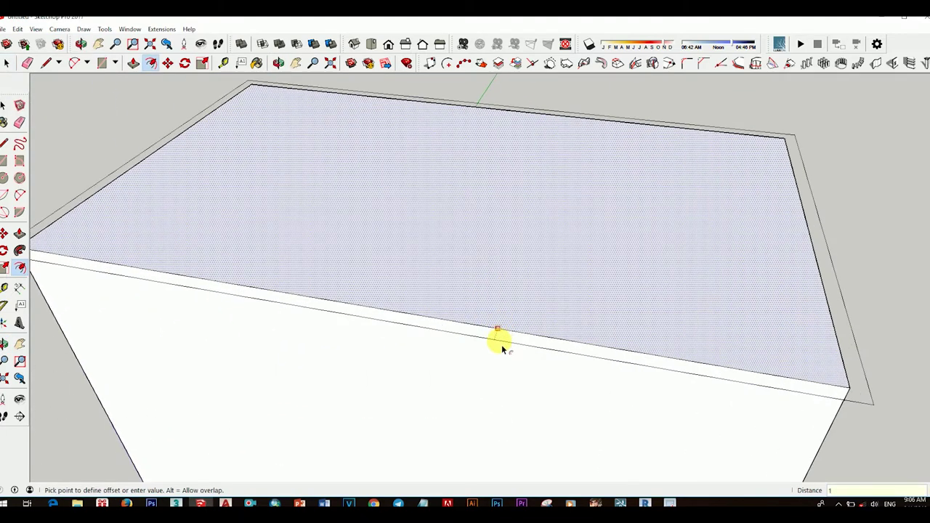
scroll(502, 344, "down", 3)
mouse_move(501, 344)
middle_mouse_down()
mouse_move(499, 150)
mouse_move(567, 316)
mouse_move(506, 317)
mouse_move(444, 164)
mouse_move(386, 326)
mouse_move(480, 168)
mouse_move(432, 331)
mouse_move(442, 357)
mouse_move(507, 361)
mouse_move(504, 304)
mouse_move(573, 254)
mouse_move(589, 421)
middle_mouse_up()
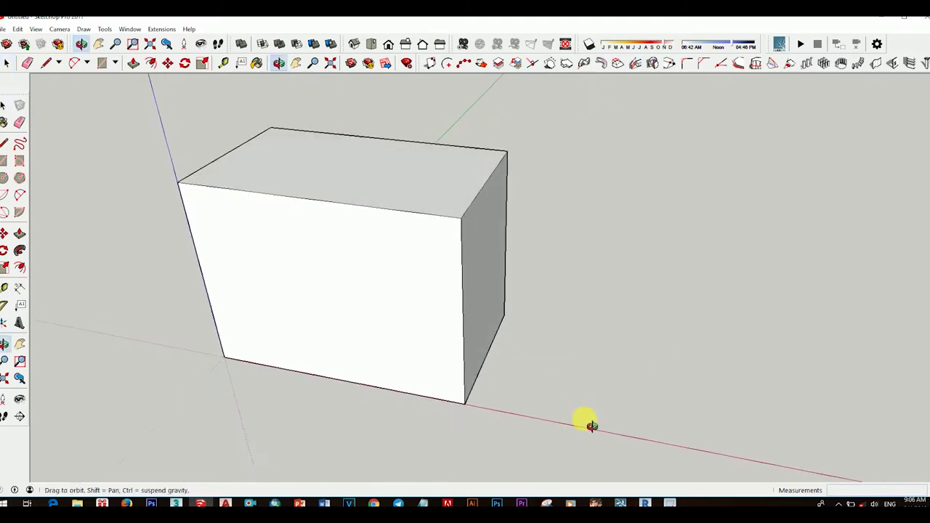
Step: Draw a circle with a reduced segment count for the edge profile
scroll(610, 425, "up", 3)
key("c")
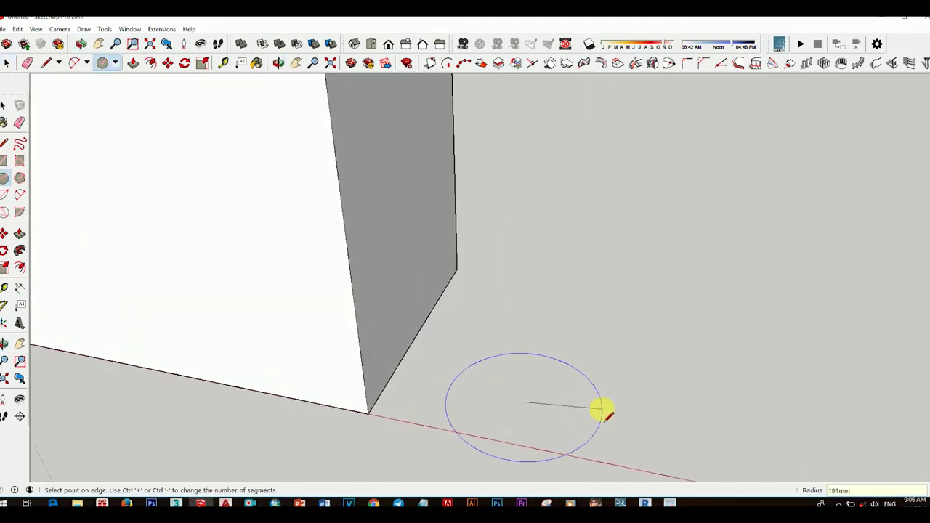
key("ctrl+minus")
left_click(559, 221)
middle_click_drag(582, 357, 541, 423)
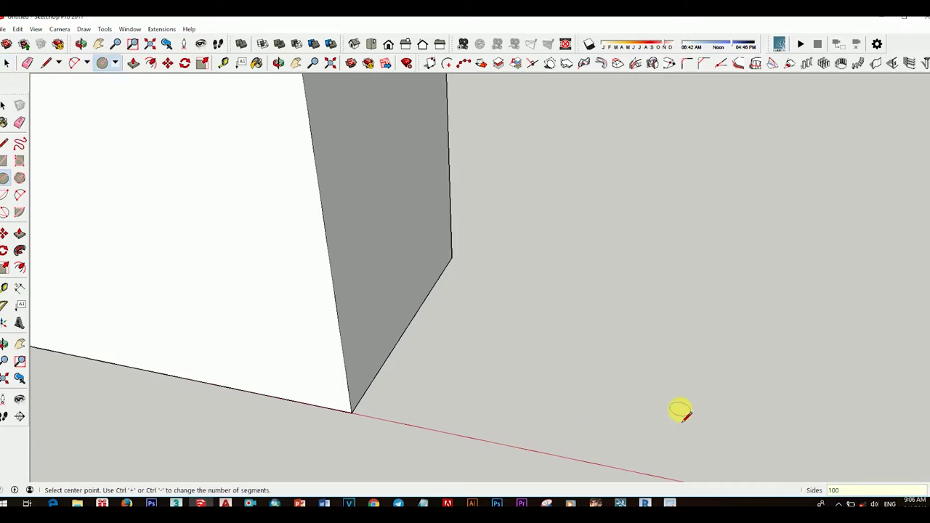
key("ctrl+minus")
left_click(549, 279)
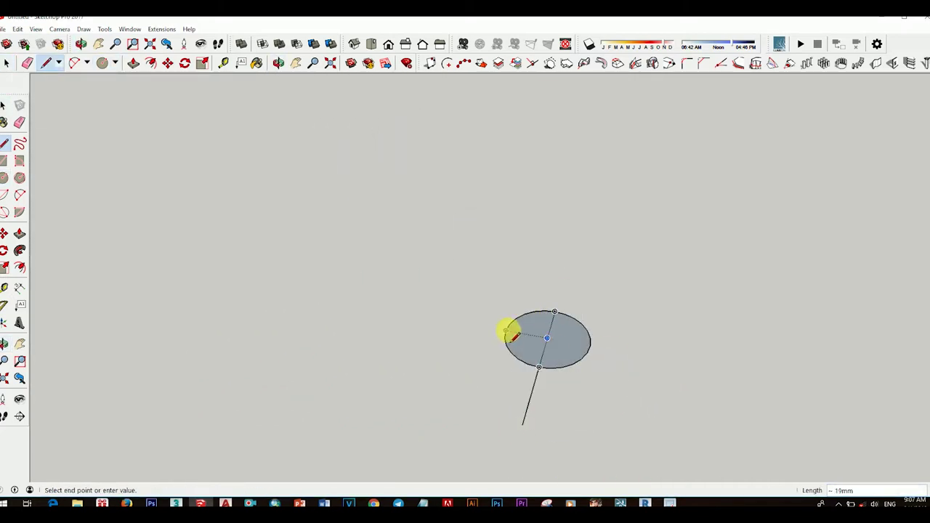
Step: Erase the extra circle edges to leave a quarter-circle profile
key("e")
left_click(640, 356)
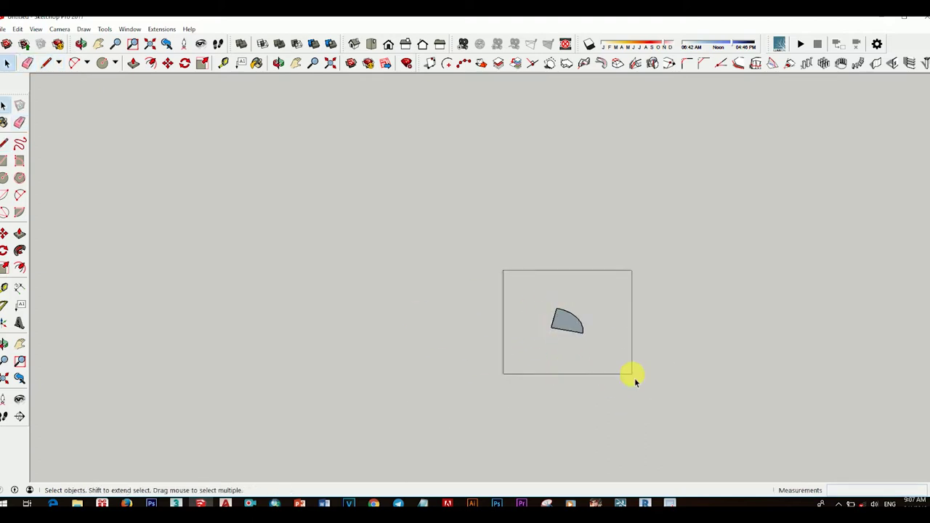
key("space")
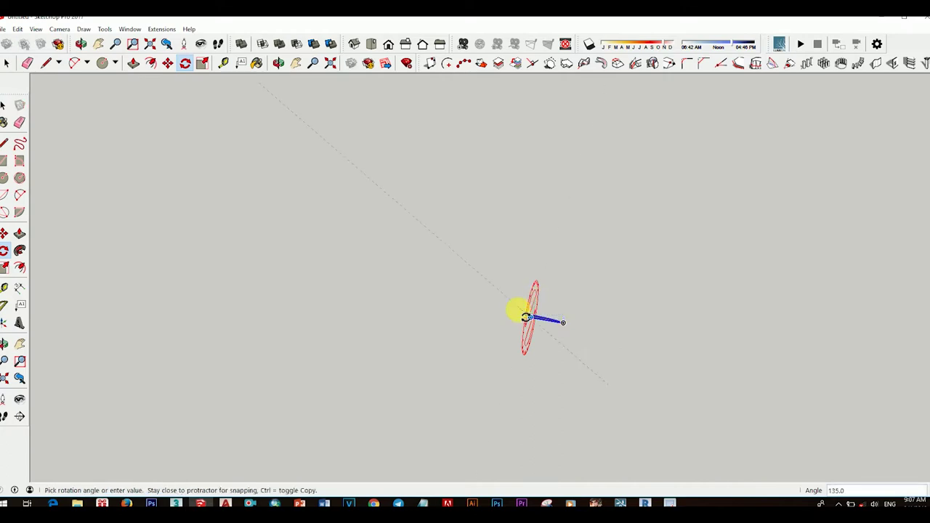
mouse_move(526, 318)
middle_mouse_down()
mouse_move(575, 318)
mouse_move(655, 383)
mouse_move(504, 270)
mouse_move(420, 182)
mouse_move(436, 240)
middle_mouse_up()
Step: Copy the quarter-circle profile 10 mm to the box's top corner
key("m")
key("ctrl")
scroll(436, 239, "up", 2)
scroll(638, 413, "up", 1)
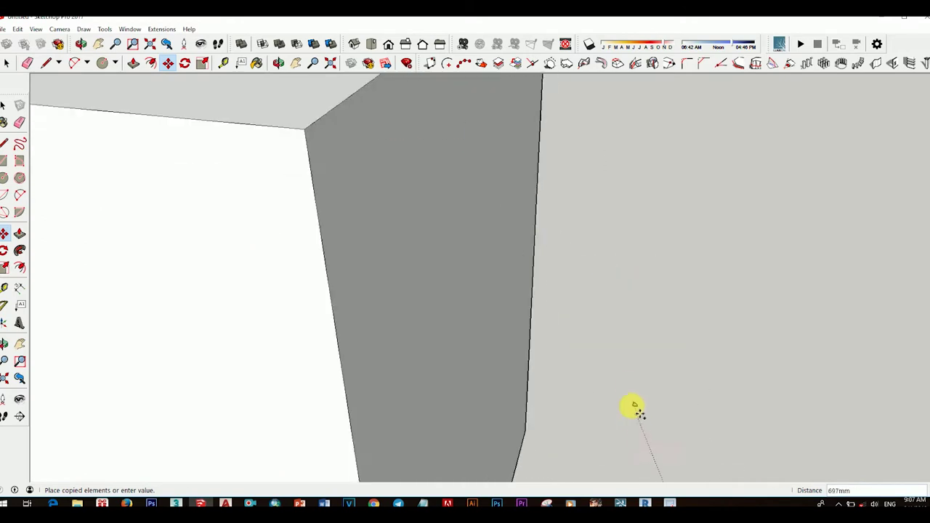
type("10")
key("Return")
scroll(638, 424, "down", 1)
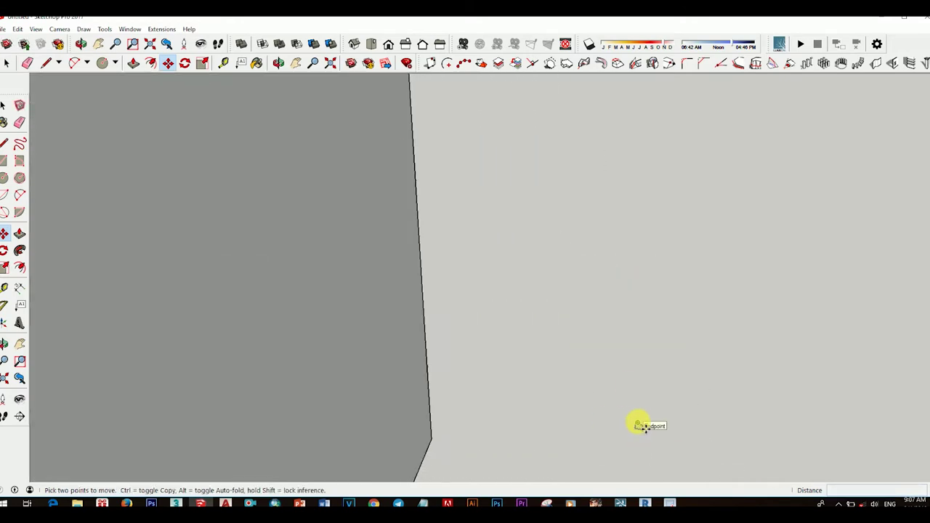
key("space")
scroll(603, 322, "down", 2)
scroll(492, 229, "down", 2)
scroll(574, 269, "down", 1)
scroll(575, 269, "up", 1)
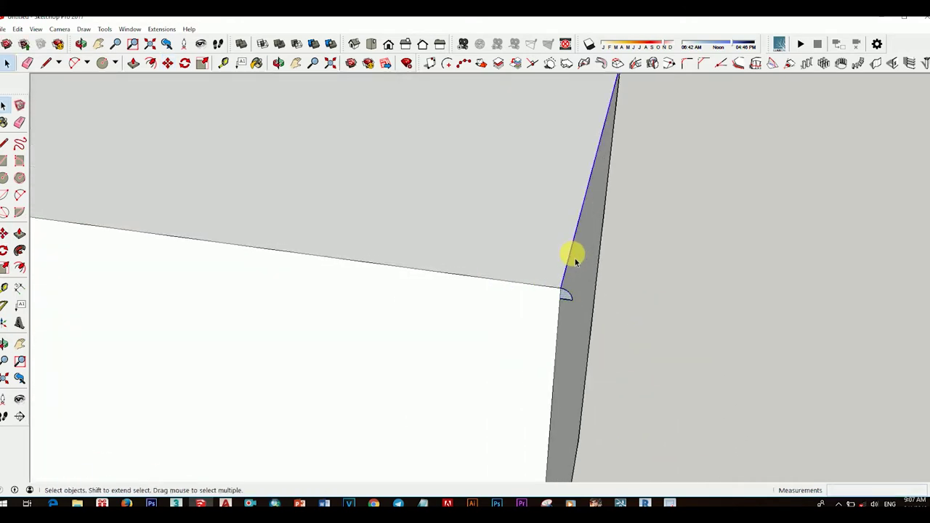
Step: Follow Me the profile along the box's top edges to form a rounded lip
middle_click_drag(625, 162, 339, 207)
middle_click_drag(437, 295, 561, 109)
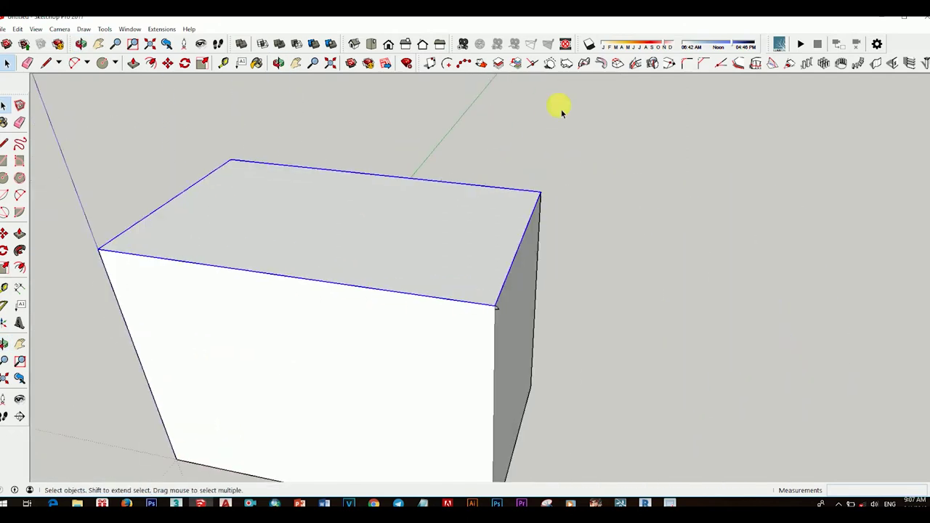
left_click(20, 233)
scroll(503, 308, "up", 2)
Step: Select the box's front face and start a move-copy, then cancel it
scroll(536, 250, "down", 2)
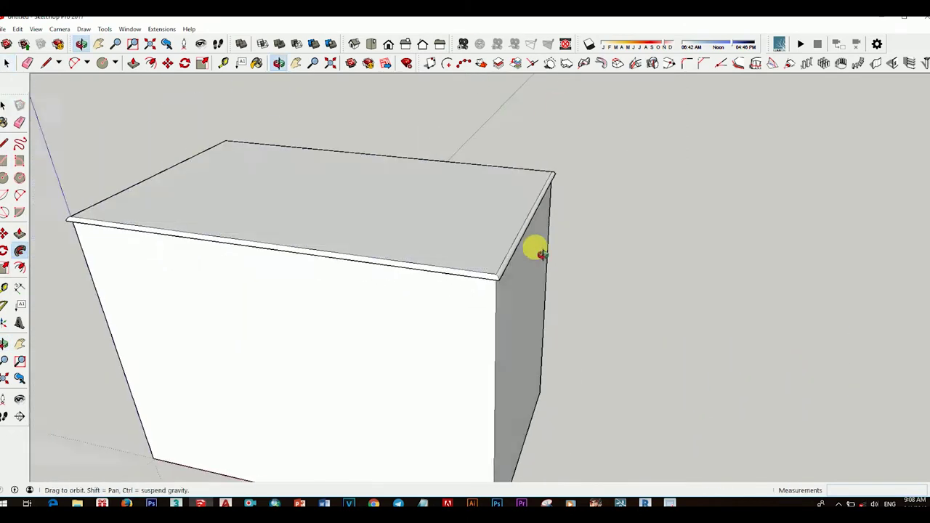
mouse_move(536, 249)
middle_mouse_down()
mouse_move(355, 238)
mouse_move(453, 295)
mouse_move(532, 133)
mouse_move(442, 139)
mouse_move(570, 232)
mouse_move(409, 120)
mouse_move(409, 356)
mouse_move(374, 319)
mouse_move(453, 264)
mouse_move(457, 230)
mouse_move(374, 276)
mouse_move(445, 270)
middle_mouse_up()
scroll(374, 319, "down", 3)
scroll(444, 270, "down", 3)
mouse_move(594, 310)
middle_mouse_down()
mouse_move(582, 219)
mouse_move(492, 203)
mouse_move(436, 233)
mouse_move(493, 260)
mouse_move(413, 203)
middle_mouse_up()
left_click(436, 233)
scroll(527, 211, "up", 3)
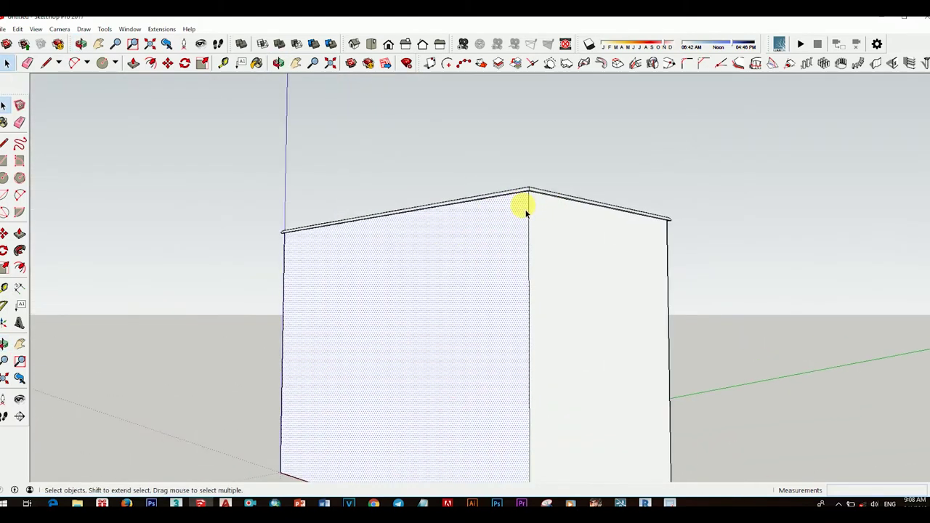
scroll(527, 211, "up", 2)
key("m")
scroll(536, 208, "up", 2)
key("ctrl")
left_click(529, 190)
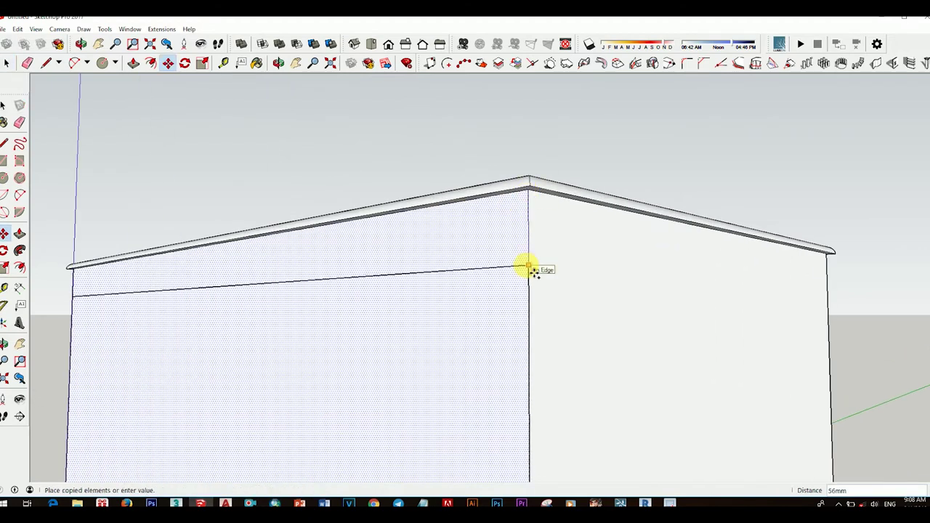
key("space")
scroll(547, 227, "up", 1)
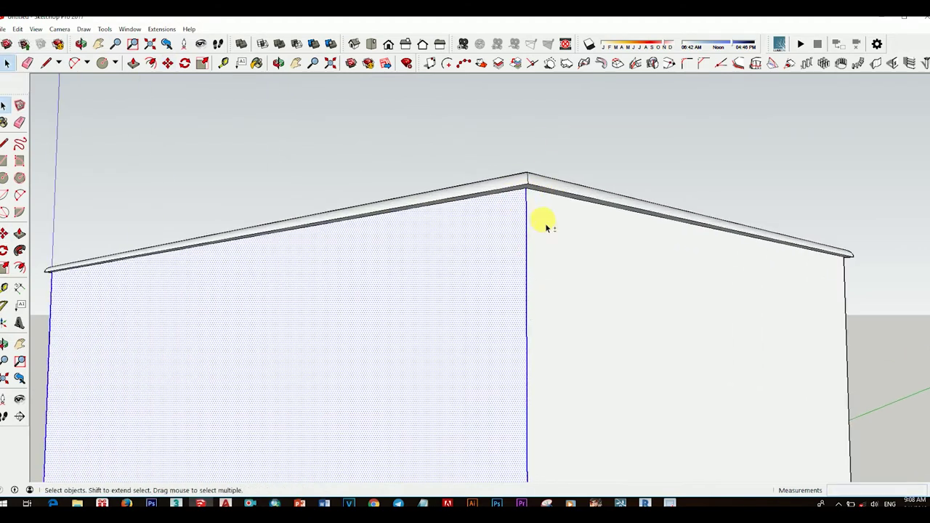
Step: Copy the front's top edge downward at 22 mm and 50 mm
left_click(517, 192)
key("m")
key("ctrl")
left_click(526, 187)
type("50")
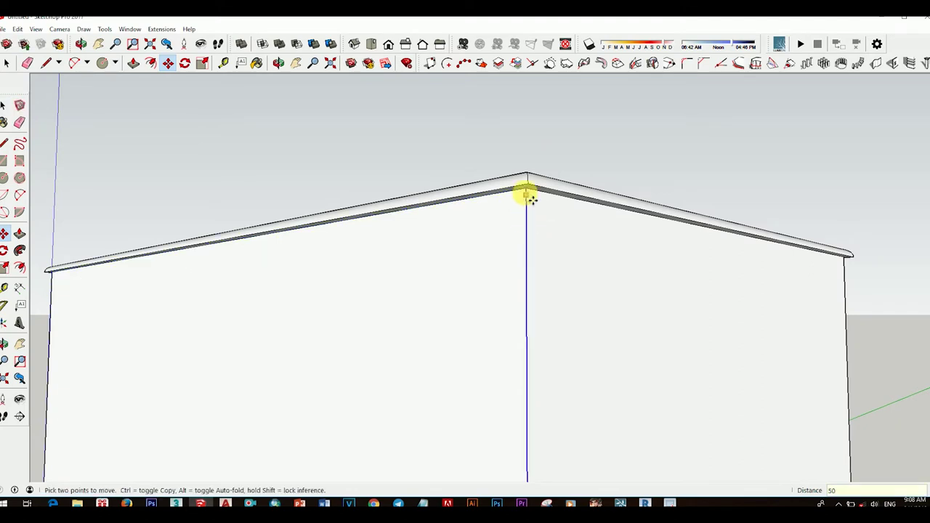
key("Return")
key("space")
key("m")
left_click(515, 195)
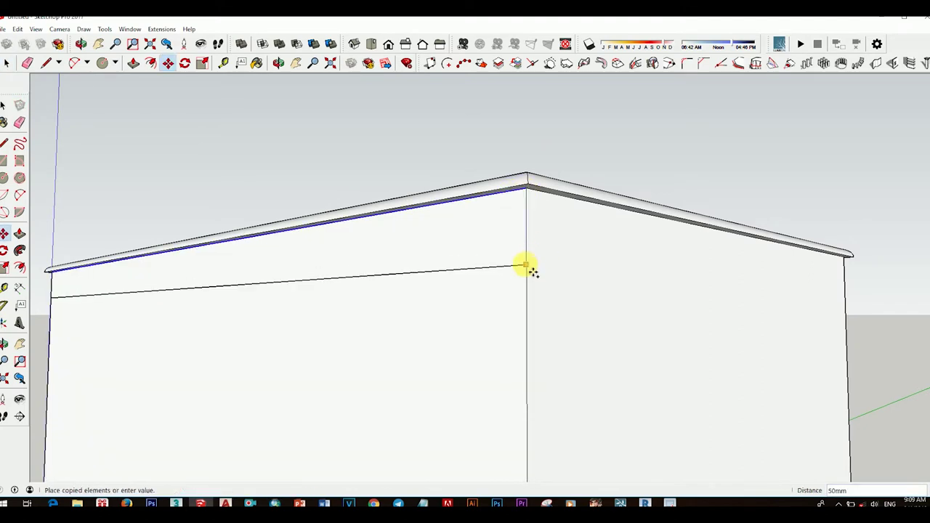
left_click(529, 269)
scroll(498, 317, "down", 2)
middle_click_drag(498, 317, 516, 259)
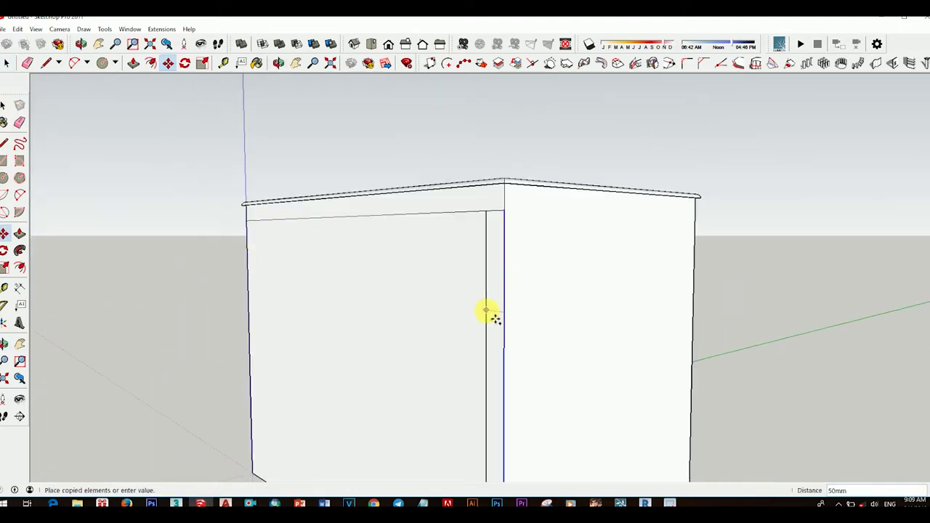
type("50")
key("Return")
Step: Copy a side edge 50 mm inward to complete the border
scroll(493, 317, "down", 3)
middle_click_drag(637, 386, 307, 312)
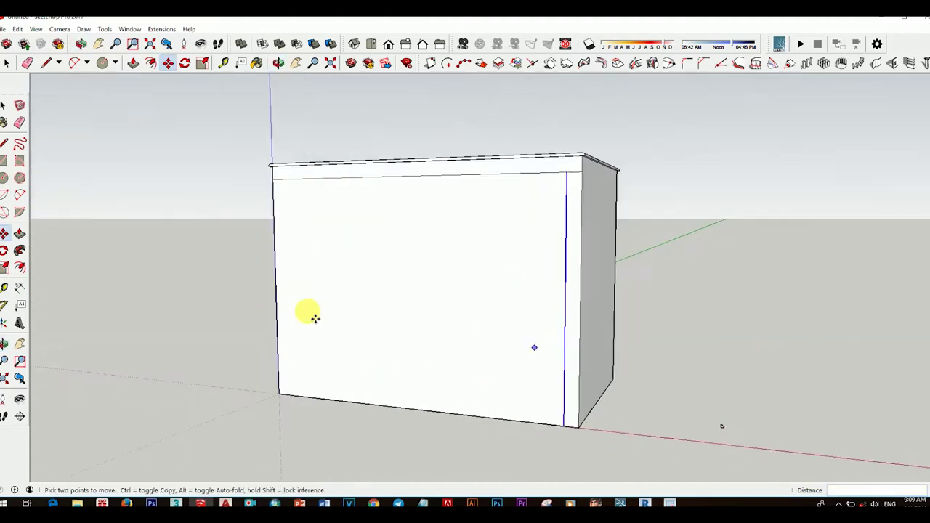
scroll(461, 291, "up", 3)
key("space")
key("Return")
key("space")
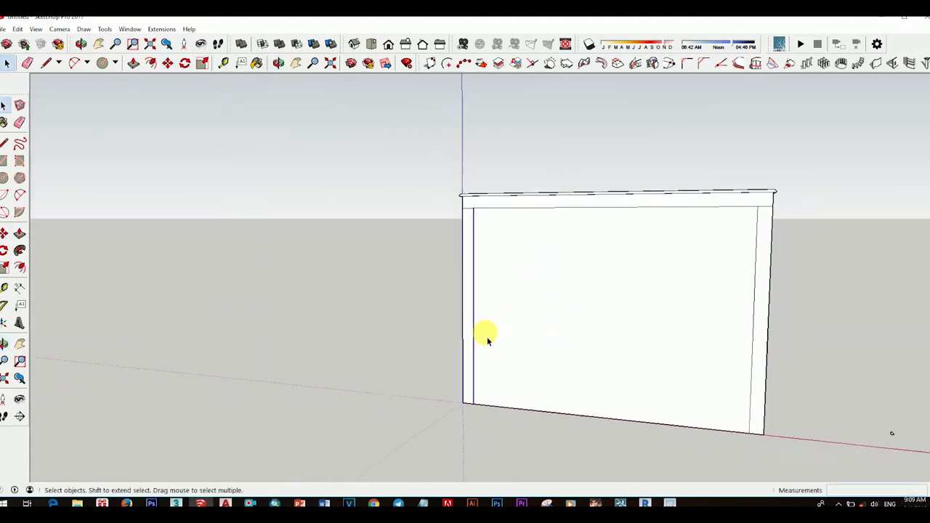
Step: Delete the box's front face to open it
scroll(567, 320, "down", 2)
mouse_move(594, 334)
middle_mouse_down()
mouse_move(571, 325)
mouse_move(599, 235)
mouse_move(395, 255)
mouse_move(465, 234)
mouse_move(374, 254)
middle_mouse_up()
left_click(571, 325)
key("Delete")
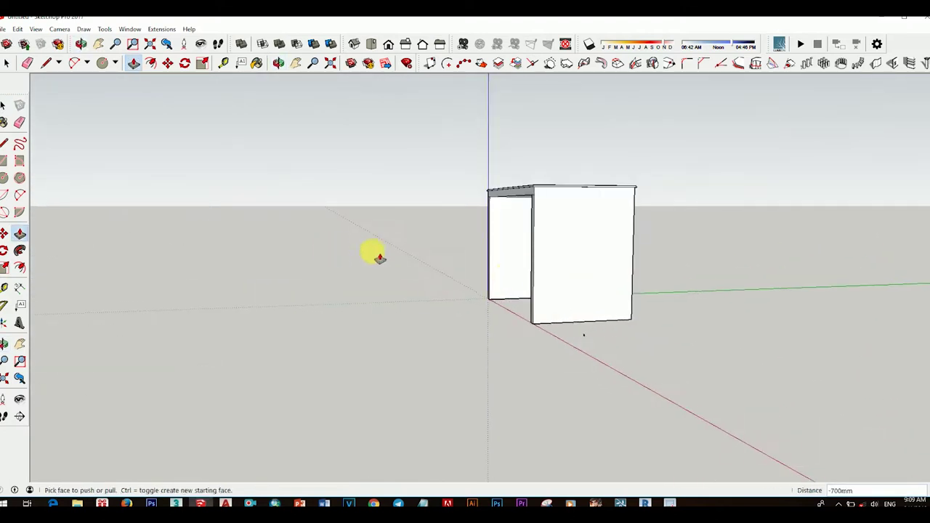
Step: Place a copied edge near the end panel's top corner
scroll(561, 357, "down", 2)
scroll(551, 254, "up", 4)
scroll(531, 252, "up", 2)
scroll(531, 252, "down", 3)
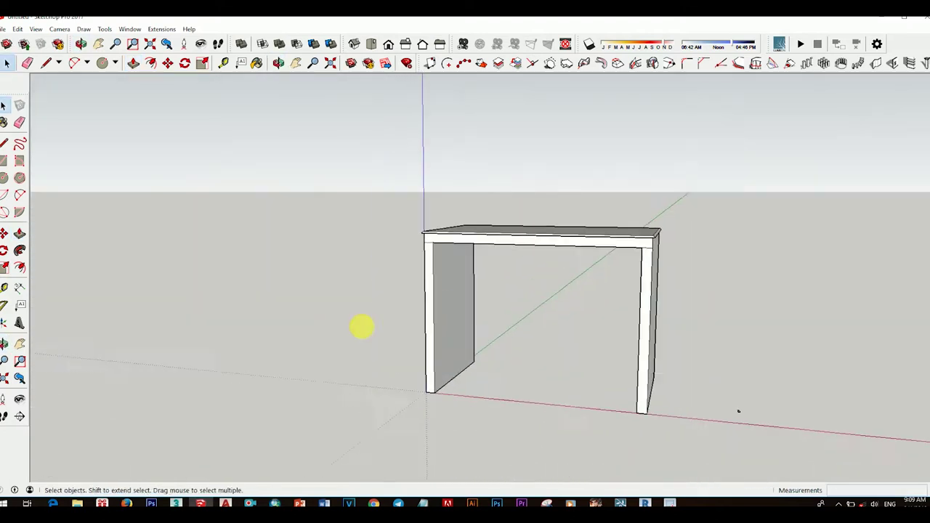
middle_click_drag(361, 326, 536, 344)
scroll(633, 218, "up", 3)
scroll(555, 154, "up", 2)
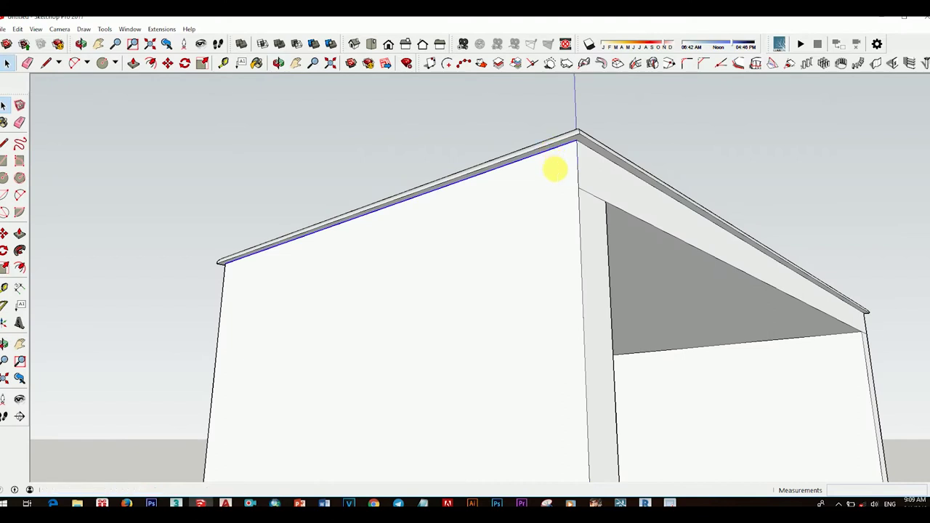
left_click(586, 198)
key("space")
Step: Copy an edge 20 mm inward from the panel's bottom corner
scroll(521, 339, "down", 4)
mouse_move(521, 339)
middle_mouse_down()
mouse_move(612, 369)
mouse_move(590, 374)
middle_mouse_up()
scroll(607, 393, "down", 3)
scroll(590, 374, "up", 5)
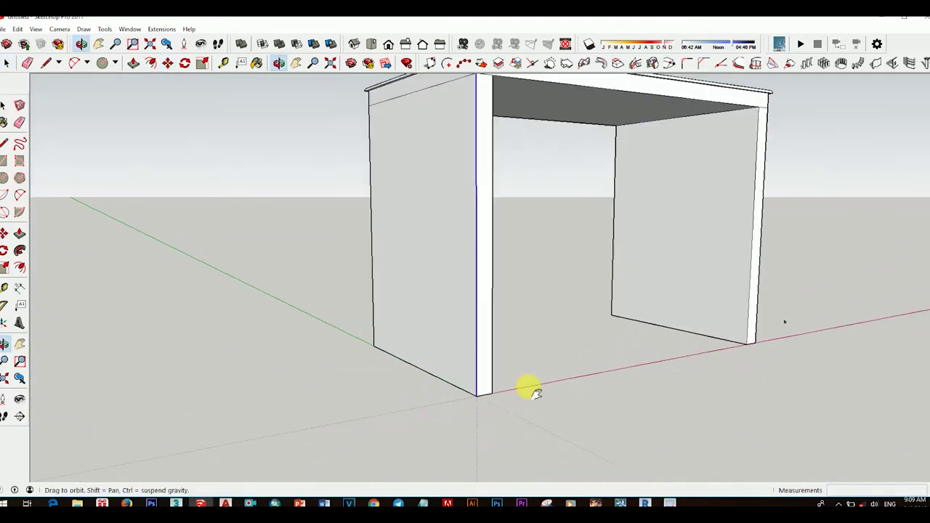
key("m")
left_click(500, 380, "ctrl")
mouse_move(531, 392)
middle_mouse_down()
mouse_move(509, 384)
mouse_move(560, 349)
mouse_move(660, 395)
mouse_move(395, 373)
middle_mouse_up()
key("Return")
key("space")
Step: Push the end panel's outer face in by 20 mm inside its border
key("space")
scroll(437, 364, "down", 3)
left_click(507, 370)
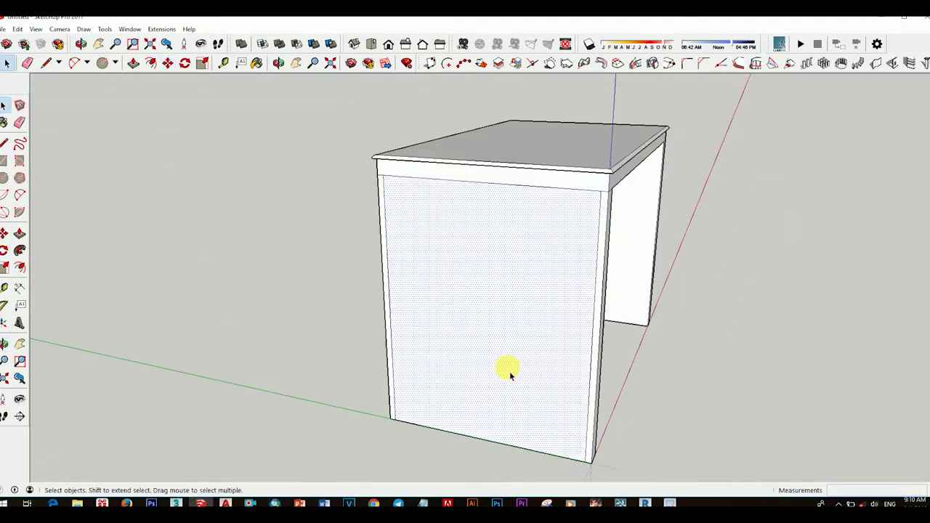
key("p")
left_click(522, 363)
type("20")
key("Return")
key("space")
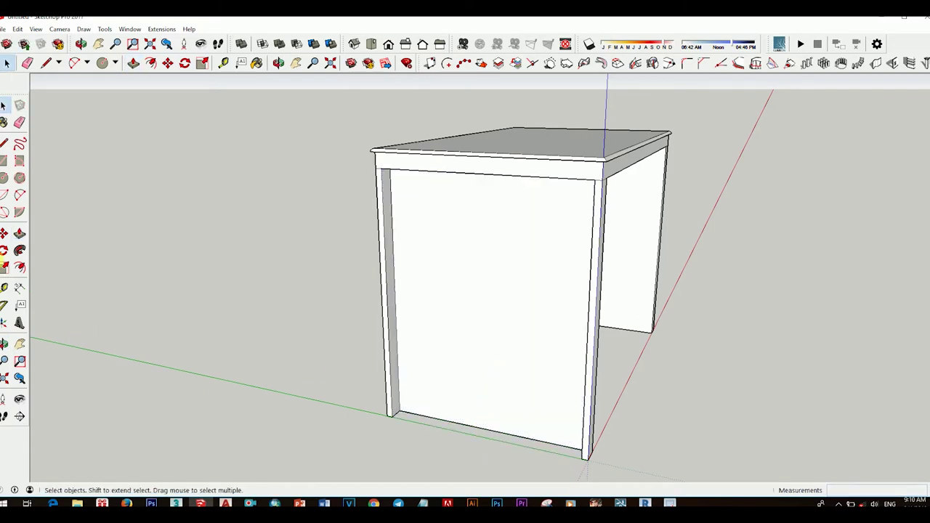
scroll(495, 434, "up", 3)
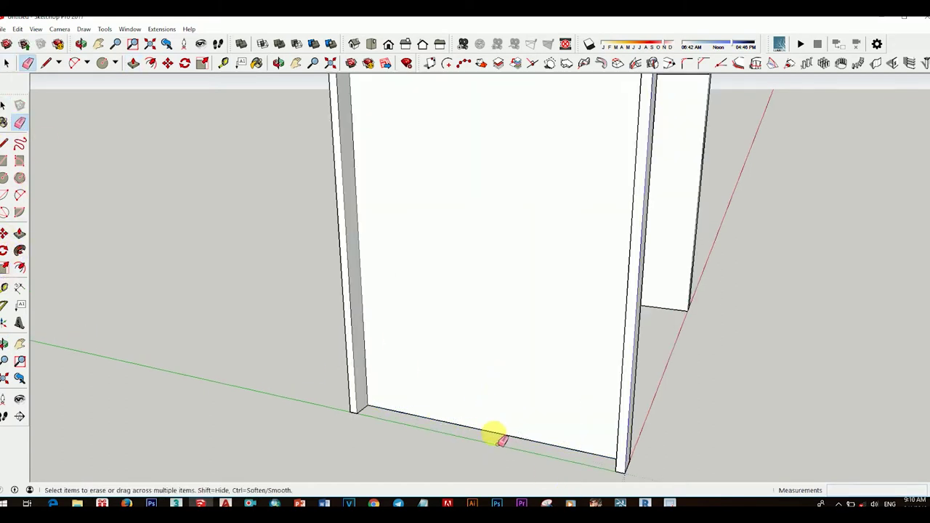
mouse_move(494, 434)
middle_mouse_down()
mouse_move(515, 380)
mouse_move(531, 370)
mouse_move(491, 434)
middle_mouse_up()
Step: Open the Default Tray's materials and style edge settings, then close the tray
key("b")
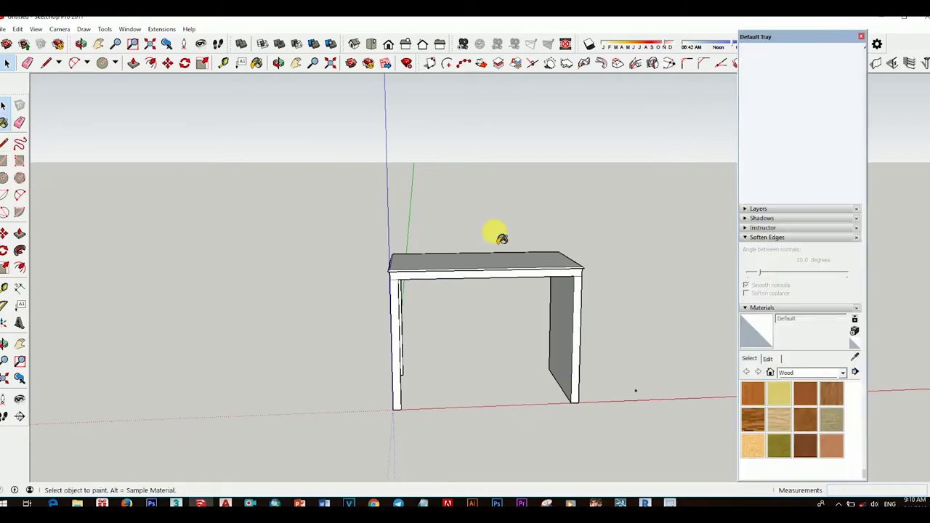
left_click(756, 220)
left_click(769, 131)
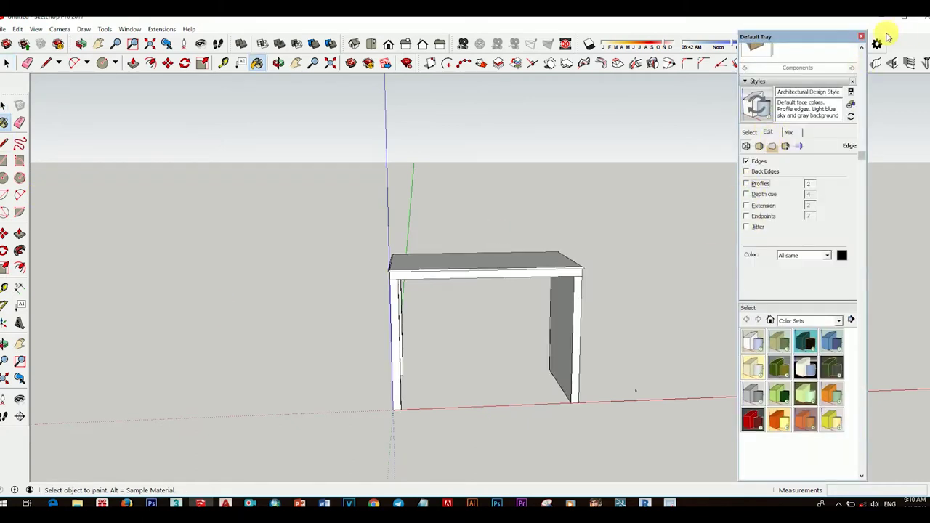
left_click(861, 35)
key("space")
Step: Push/Pull the left side panel face out 200 into a solid pedestal block
mouse_move(675, 312)
middle_mouse_down()
mouse_move(374, 328)
mouse_move(618, 307)
mouse_move(382, 362)
mouse_move(508, 385)
mouse_move(484, 388)
mouse_move(533, 386)
mouse_move(544, 340)
mouse_move(557, 342)
mouse_move(507, 453)
mouse_move(494, 363)
mouse_move(322, 267)
mouse_move(505, 199)
mouse_move(440, 327)
mouse_move(536, 305)
mouse_move(473, 346)
mouse_move(459, 266)
mouse_move(394, 297)
mouse_move(411, 286)
middle_mouse_up()
scroll(544, 340, "up", 3)
left_click(557, 317)
key("Return")
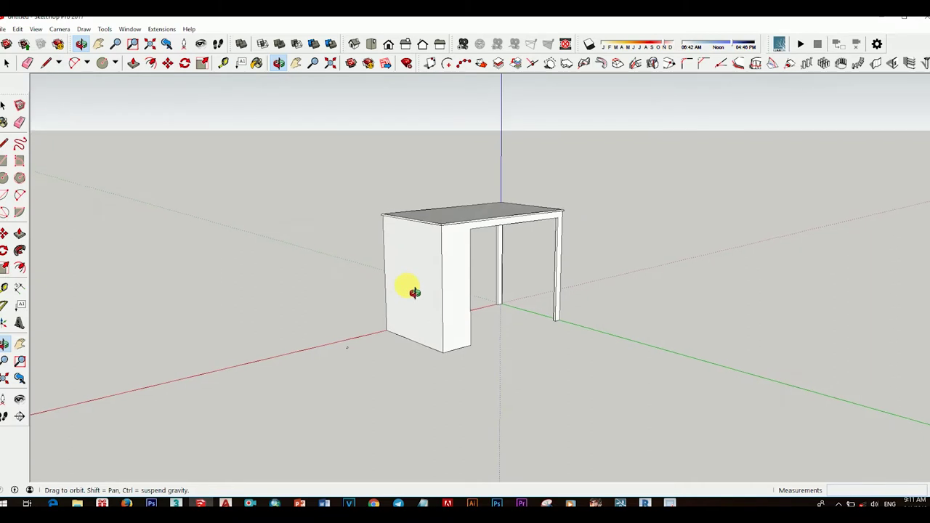
Step: Draw a 250 mm guide line across the panel
scroll(450, 257, "up", 2)
key("l")
scroll(487, 236, "up", 2)
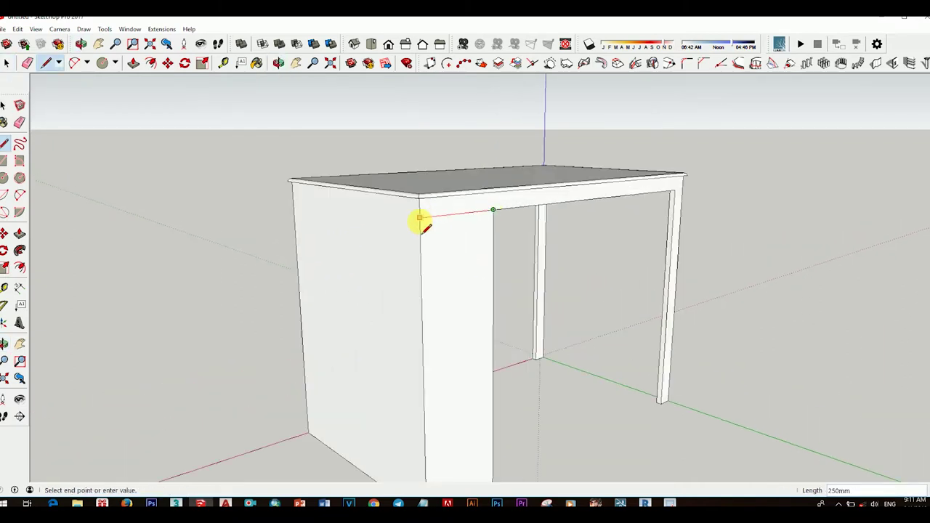
mouse_move(421, 218)
middle_mouse_down()
mouse_move(598, 301)
mouse_move(613, 317)
middle_mouse_up()
key("space")
mouse_move(525, 276)
middle_mouse_down()
mouse_move(607, 265)
mouse_move(619, 322)
middle_mouse_up()
Step: Move-copy the panel 20 mm
key("m")
scroll(528, 380, "up", 3)
type("20")
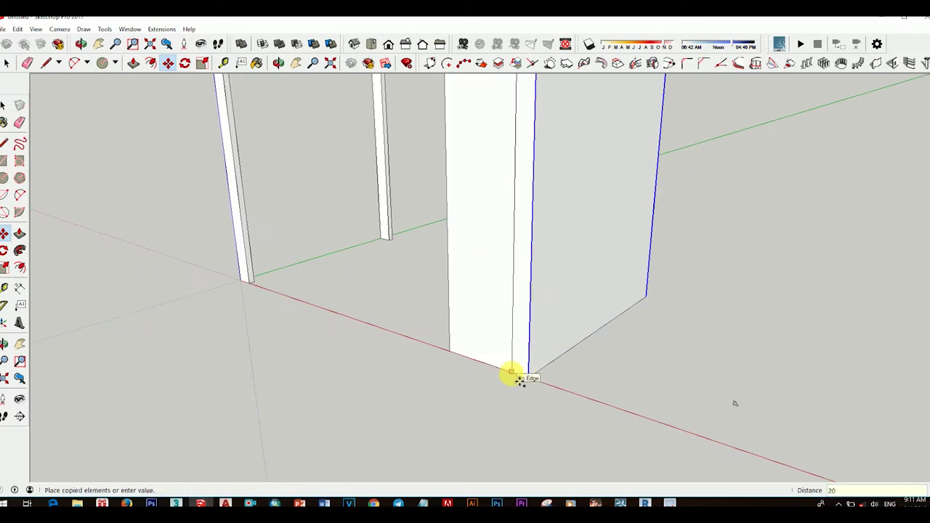
key("Return")
key("space")
scroll(544, 332, "down", 3)
middle_click_drag(613, 361, 683, 385)
scroll(550, 308, "up", 3)
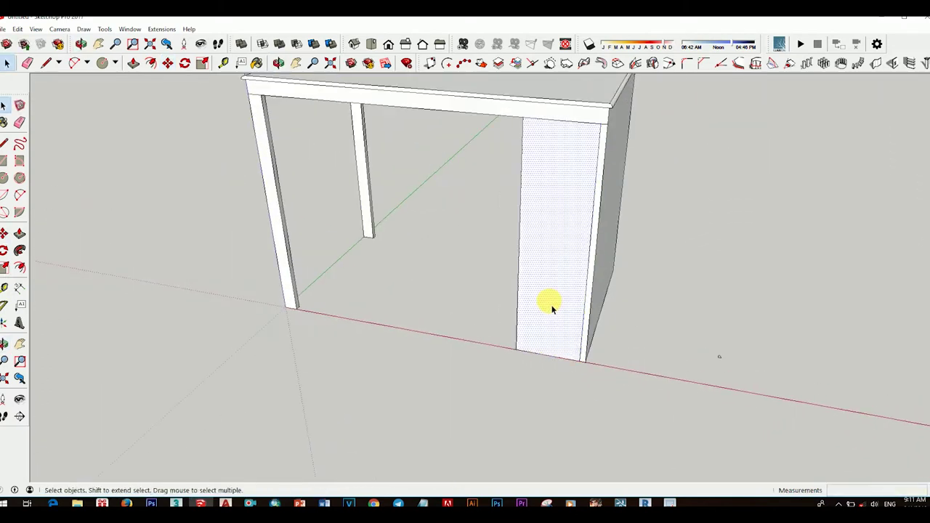
scroll(554, 299, "down", 2)
mouse_move(550, 298)
middle_mouse_down()
mouse_move(499, 326)
mouse_move(349, 272)
mouse_move(524, 347)
mouse_move(461, 374)
mouse_move(386, 315)
middle_mouse_up()
key("space")
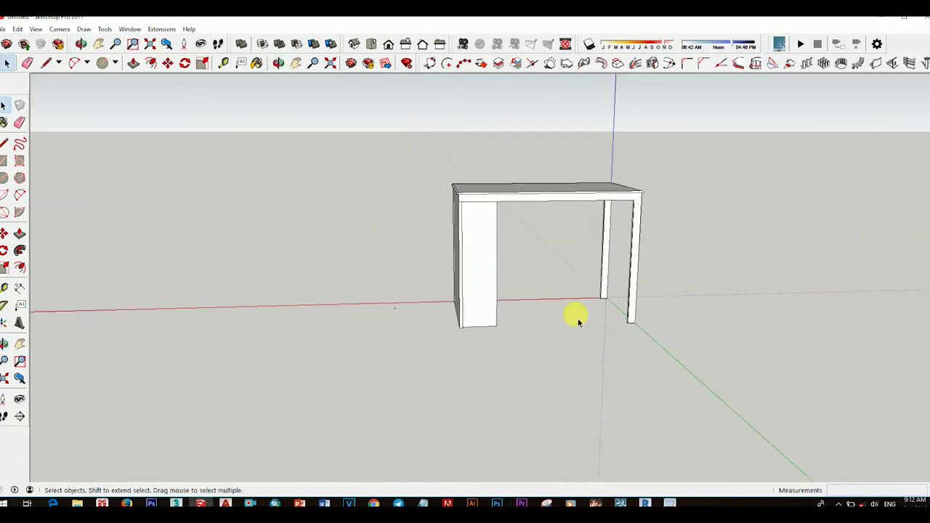
Step: Copy a rail from one leg's bottom corner to sit between the two leg bottoms
scroll(617, 350, "up", 4)
key("m")
scroll(621, 353, "up", 2)
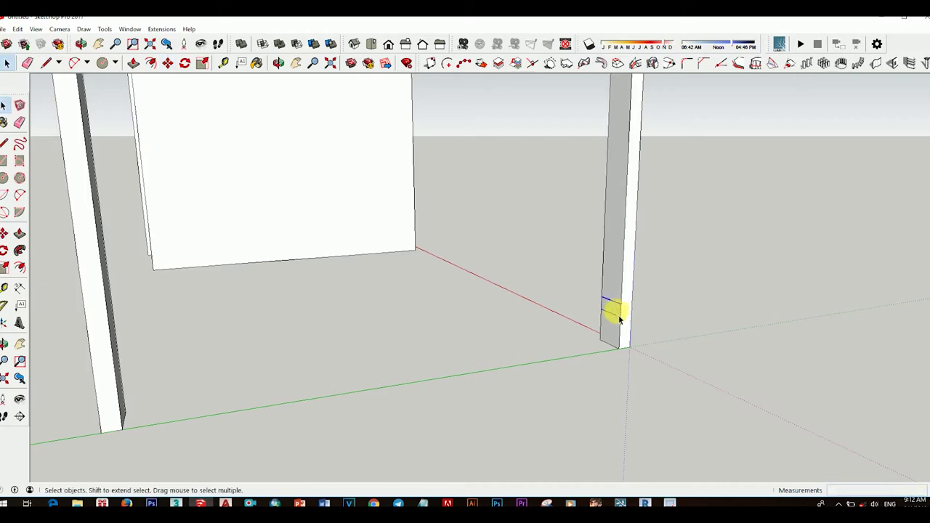
left_click(624, 315)
scroll(624, 315, "down", 3)
left_click(366, 324)
mouse_move(366, 324)
middle_mouse_down()
mouse_move(426, 327)
mouse_move(431, 342)
mouse_move(532, 387)
mouse_move(526, 374)
mouse_move(560, 380)
mouse_move(582, 301)
mouse_move(706, 337)
middle_mouse_up()
Step: Push/Pull the rail face inward to size it
scroll(532, 312, "down", 2)
scroll(547, 205, "up", 5)
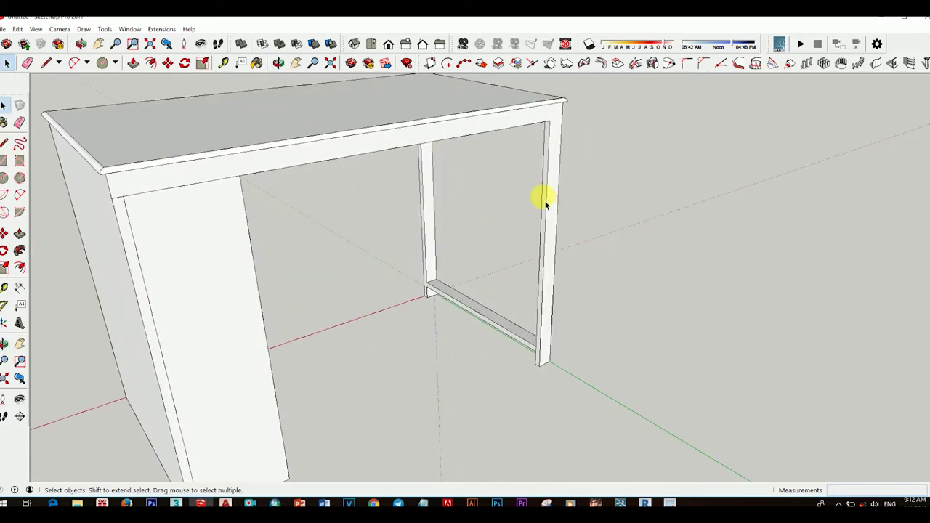
scroll(563, 360, "up", 2)
key("e")
scroll(545, 353, "up", 2)
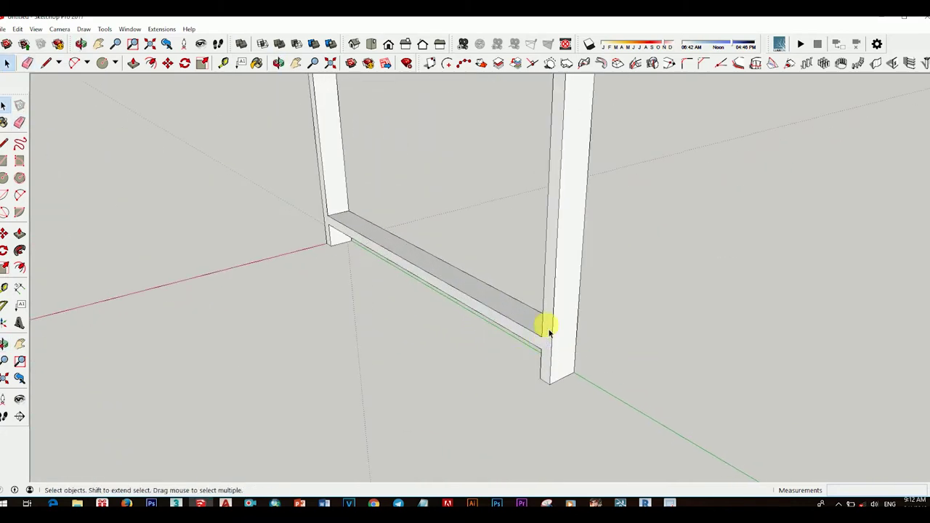
scroll(549, 333, "down", 3)
scroll(538, 346, "up", 2)
scroll(535, 331, "up", 2)
key("p")
left_click_drag(535, 328, 546, 325)
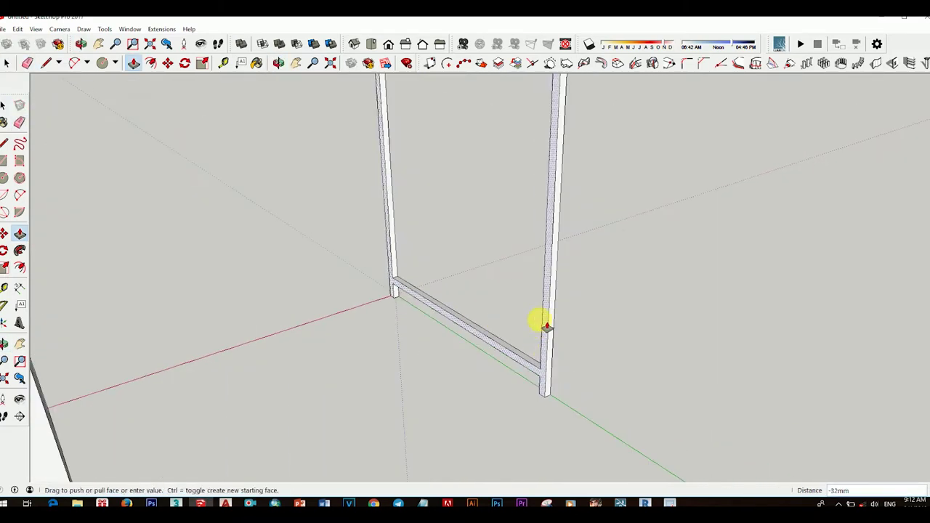
key("Return")
key("space")
scroll(588, 349, "down", 4)
scroll(425, 258, "up", 4)
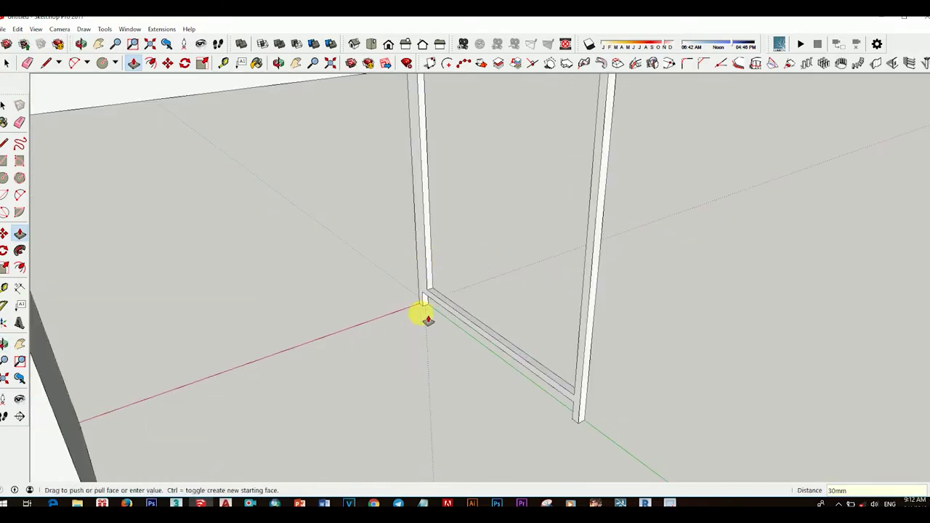
scroll(427, 319, "up", 2)
Step: Erase the stray edges left around the leg-rail corner
mouse_move(453, 281)
middle_mouse_down()
mouse_move(239, 346)
mouse_move(276, 249)
middle_mouse_up()
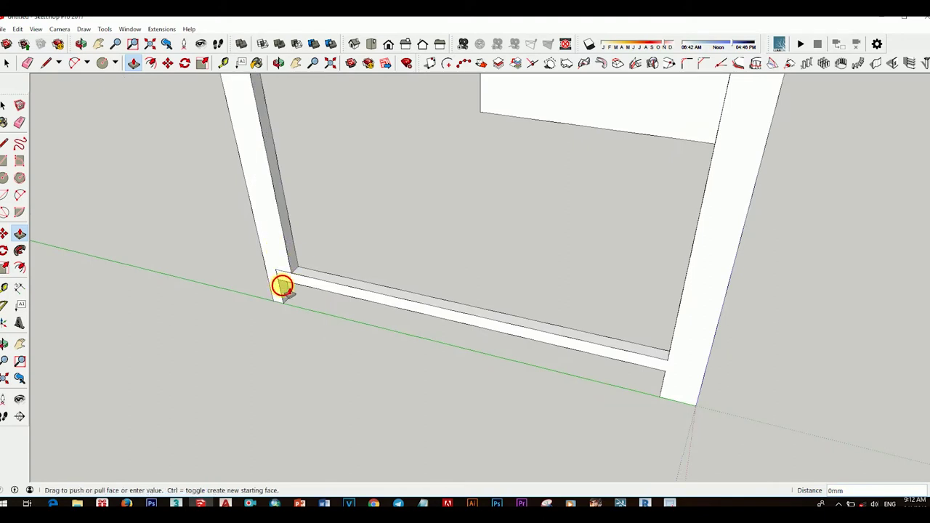
middle_click_drag(359, 282, 502, 261)
scroll(569, 299, "down", 3)
middle_click_drag(569, 299, 590, 231)
scroll(590, 231, "up", 1)
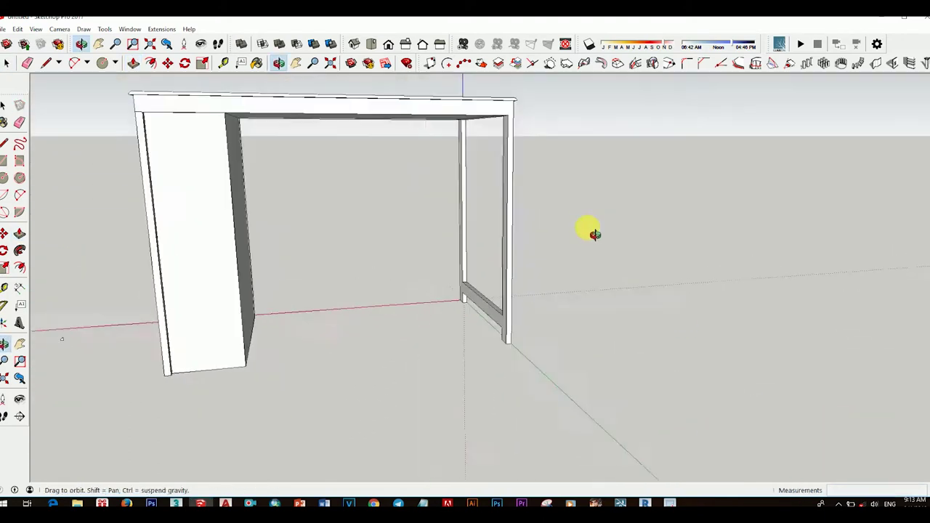
scroll(436, 322, "up", 4)
key("e")
scroll(460, 314, "down", 3)
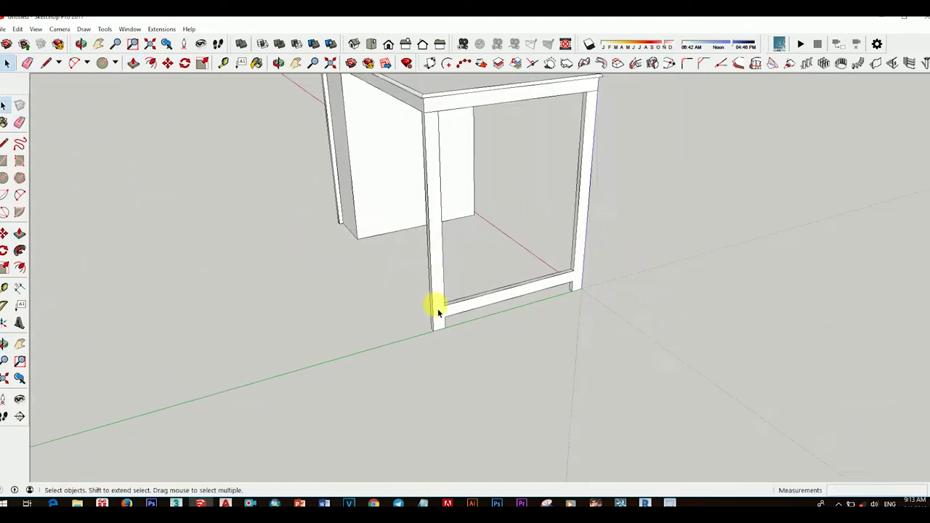
scroll(437, 308, "down", 2)
middle_click_drag(436, 312, 497, 330)
scroll(498, 330, "up", 3)
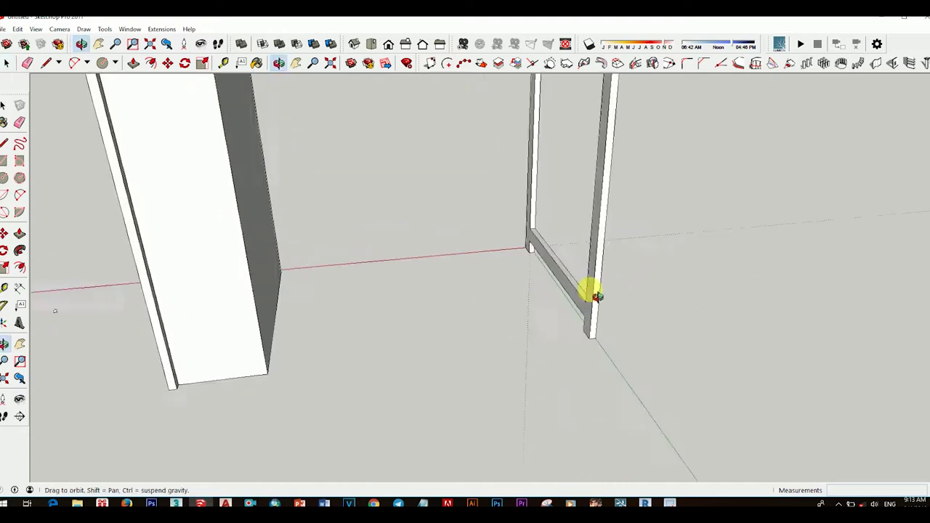
scroll(592, 291, "up", 3)
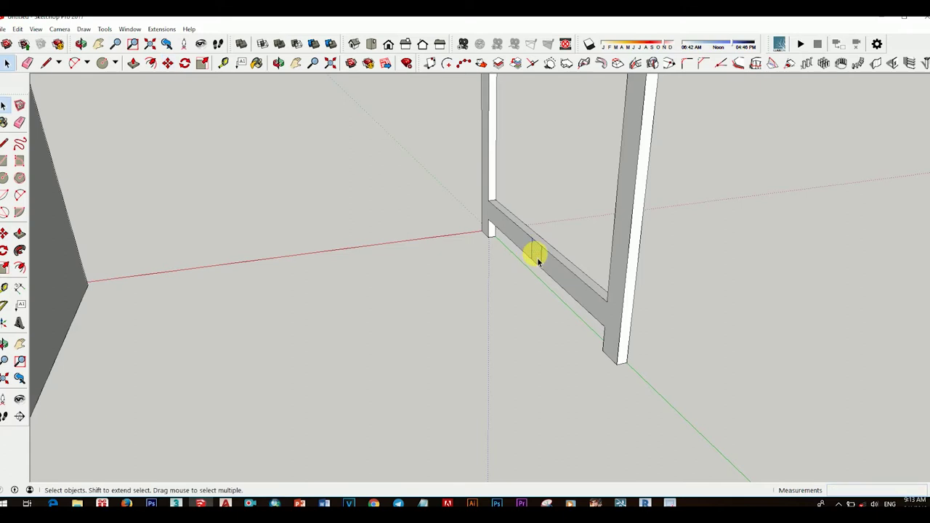
Step: Pull the low rail's end face 930 mm out toward the pedestal
middle_click_drag(538, 261, 528, 250)
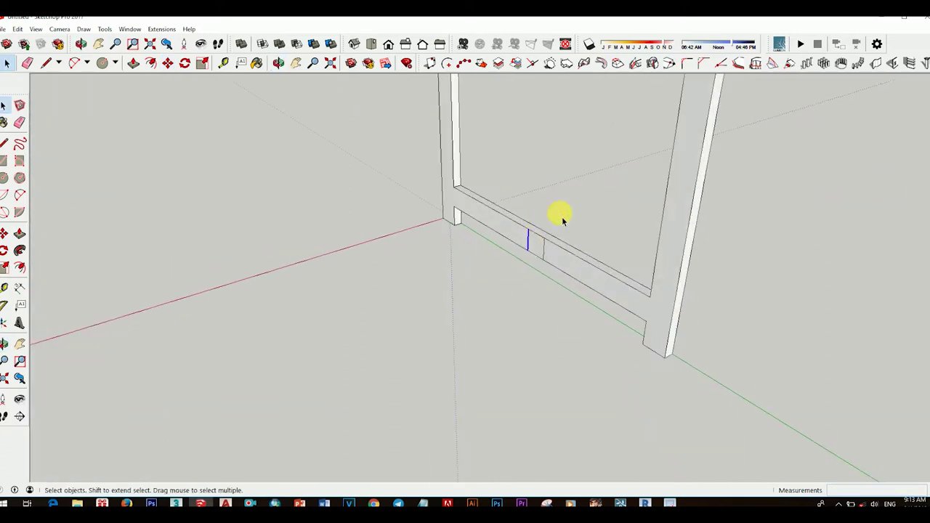
scroll(545, 233, "up", 3)
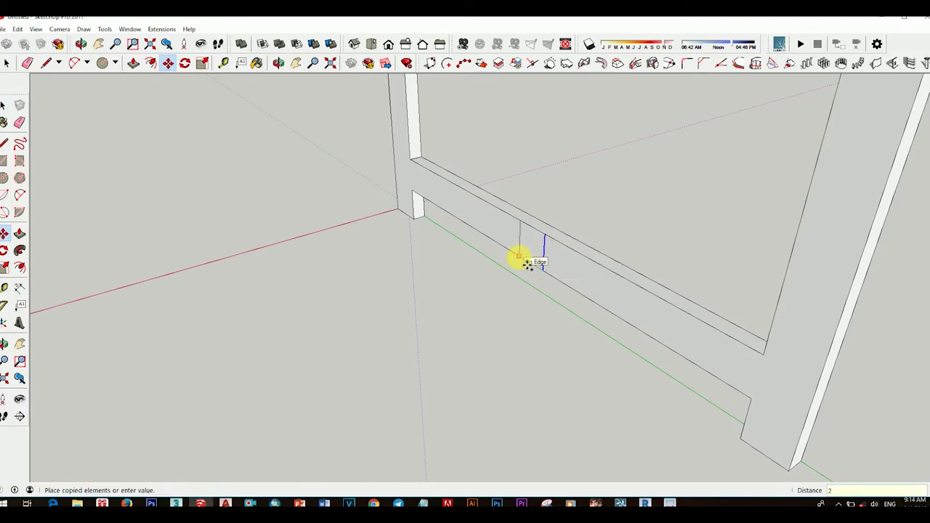
left_click(538, 252)
scroll(538, 253, "down", 5)
mouse_move(415, 291)
middle_mouse_down()
mouse_move(318, 309)
mouse_move(395, 256)
mouse_move(357, 214)
mouse_move(434, 274)
mouse_move(301, 353)
middle_mouse_up()
scroll(303, 318, "up", 3)
middle_click_drag(303, 318, 317, 305)
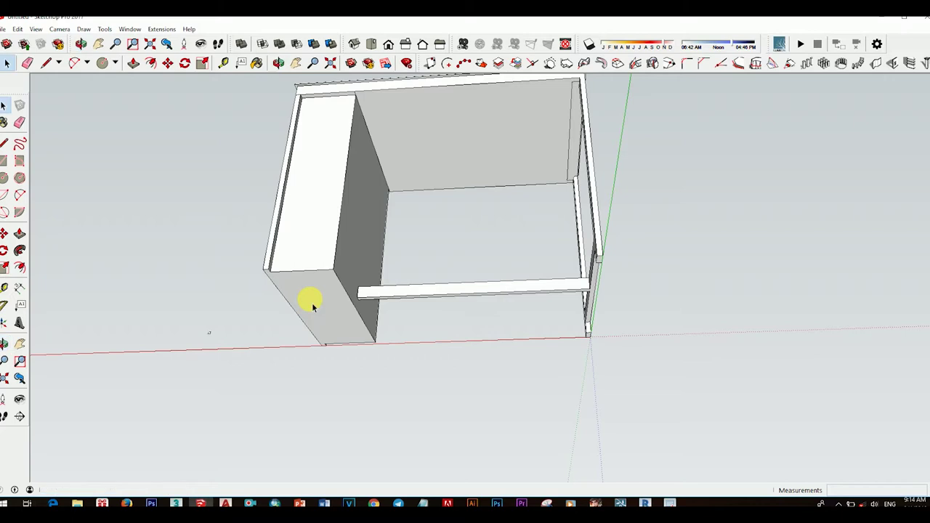
Step: Start a line at the pedestal box corner and push the pedestal face in 50 mm
key("l")
left_click(269, 271)
key("p")
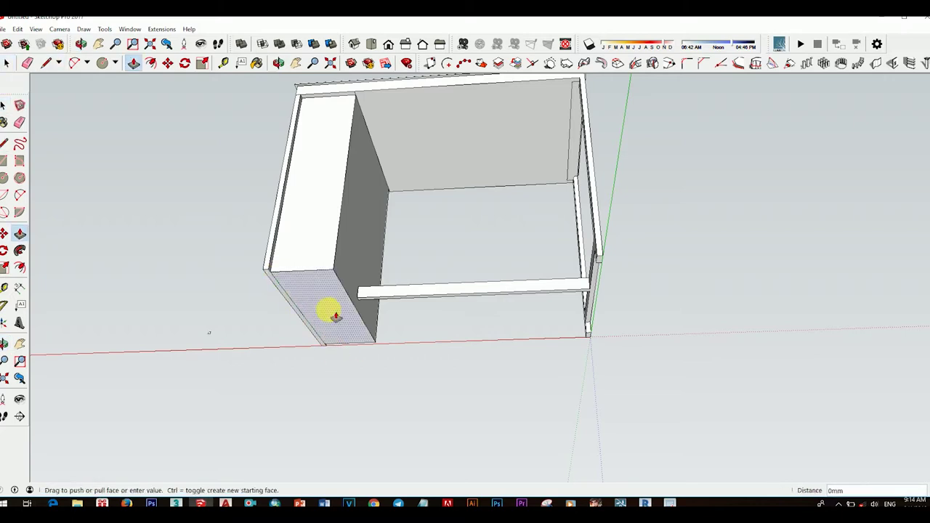
left_click_drag(331, 313, 343, 302)
middle_click_drag(362, 289, 465, 399)
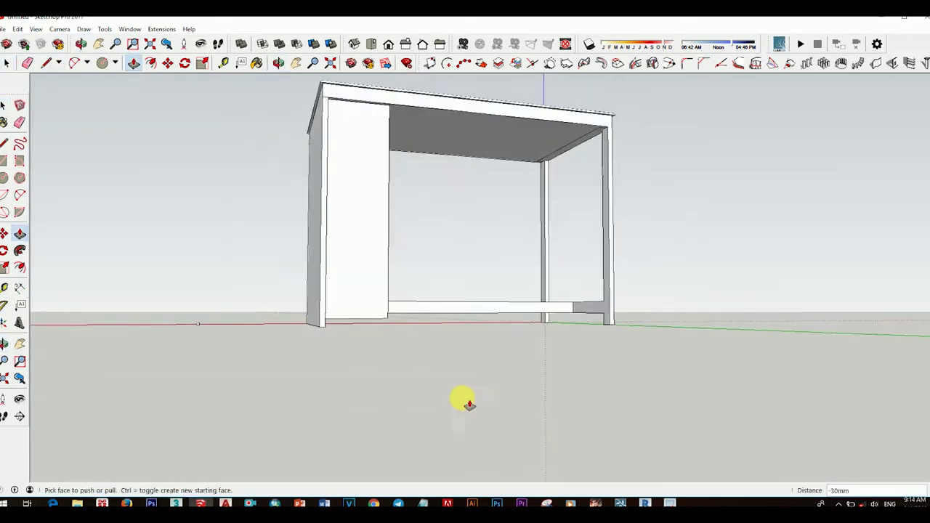
middle_click_drag(395, 346, 354, 336)
scroll(359, 336, "up", 3)
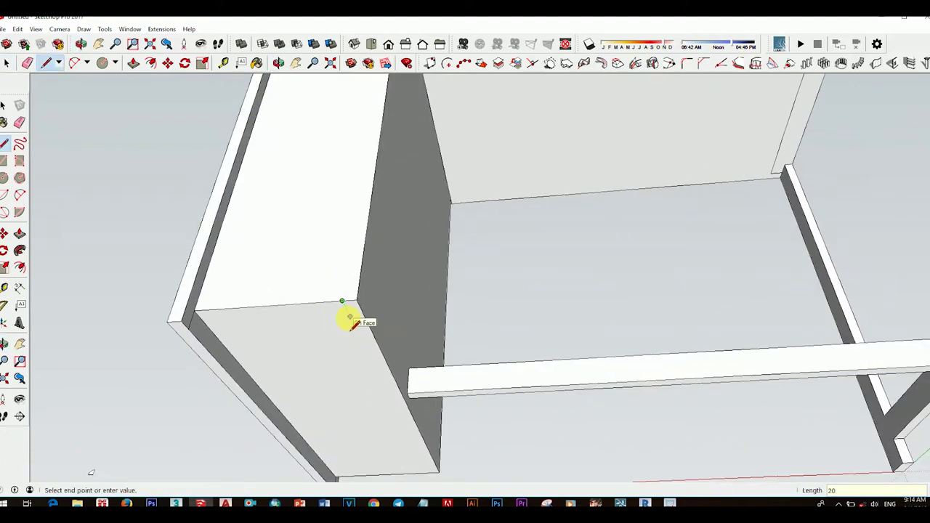
key("space")
scroll(355, 311, "up", 1)
scroll(353, 317, "up", 1)
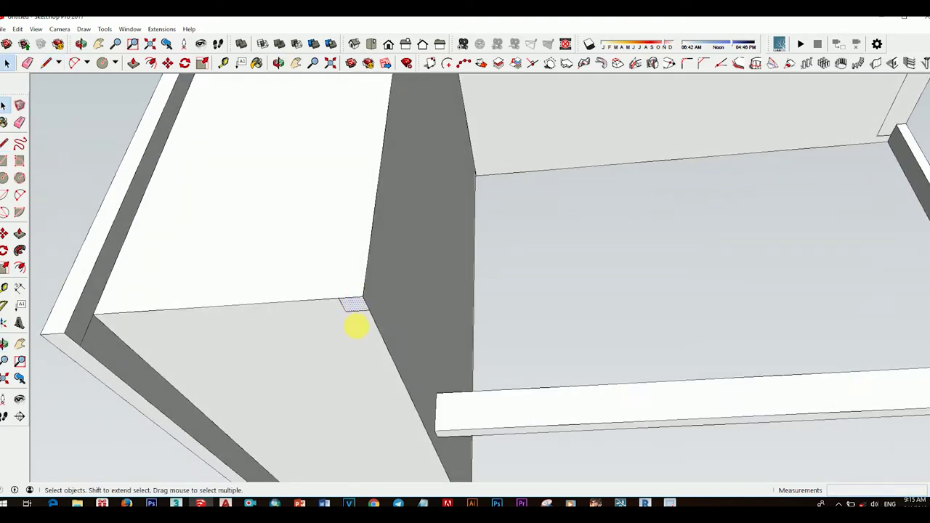
key("space")
Step: Offset the side panel face's outline 50 mm inward
mouse_move(341, 342)
middle_mouse_down()
mouse_move(436, 415)
mouse_move(384, 418)
mouse_move(428, 313)
middle_mouse_up()
scroll(428, 311, "down", 5)
mouse_move(490, 411)
middle_mouse_down()
mouse_move(531, 378)
mouse_move(516, 399)
mouse_move(494, 390)
mouse_move(560, 347)
mouse_move(516, 374)
mouse_move(353, 357)
mouse_move(362, 346)
mouse_move(490, 322)
mouse_move(623, 311)
mouse_move(546, 353)
middle_mouse_up()
left_click(490, 322)
key("f")
left_click(534, 292)
type("50")
key("Return")
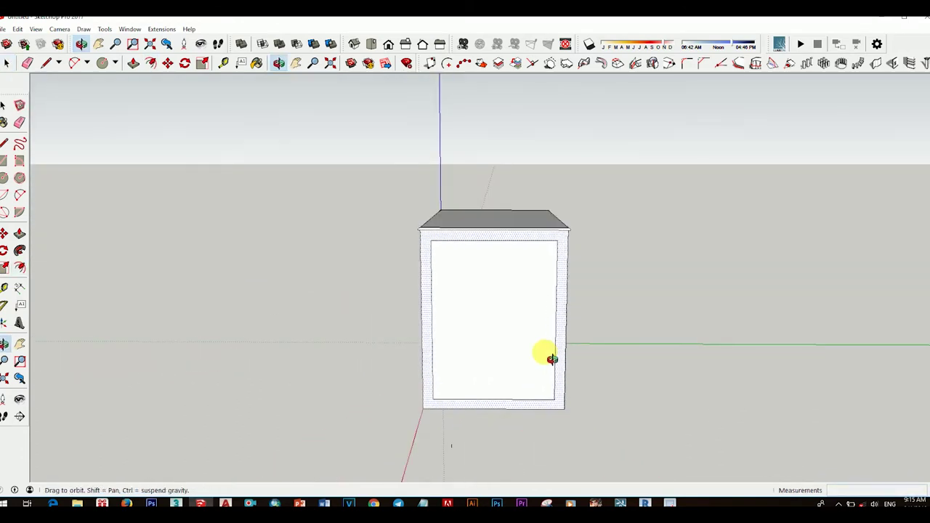
Step: Cancel the extra inset and select the inner rectangle on the side panel
left_click(549, 354)
key("space")
mouse_move(541, 320)
middle_mouse_down()
mouse_move(399, 270)
mouse_move(596, 317)
mouse_move(478, 349)
mouse_move(523, 342)
middle_mouse_up()
left_click(480, 352)
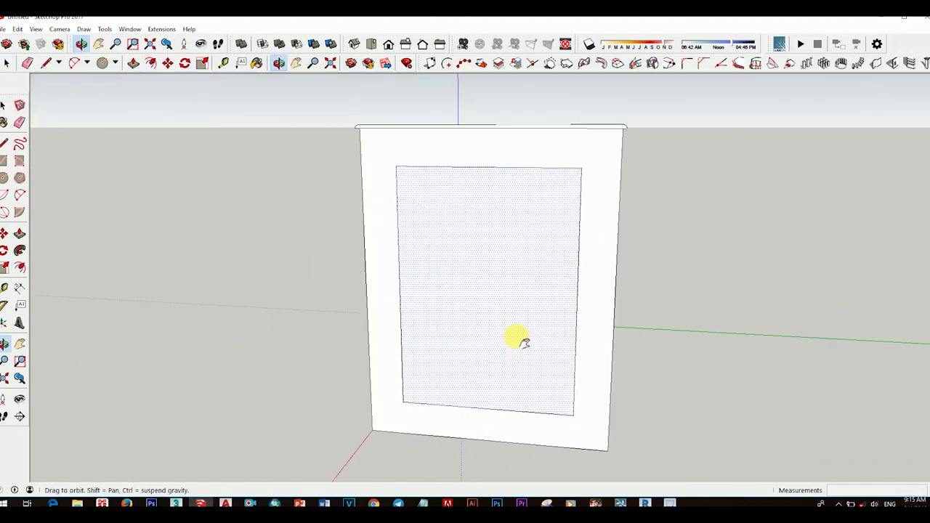
mouse_move(566, 296)
middle_mouse_down()
mouse_move(565, 243)
mouse_move(634, 441)
mouse_move(589, 320)
mouse_move(534, 291)
mouse_move(557, 332)
mouse_move(468, 337)
mouse_move(783, 347)
mouse_move(453, 208)
mouse_move(527, 272)
middle_mouse_up()
key("f")
scroll(572, 320, "down", 3)
left_click(527, 272)
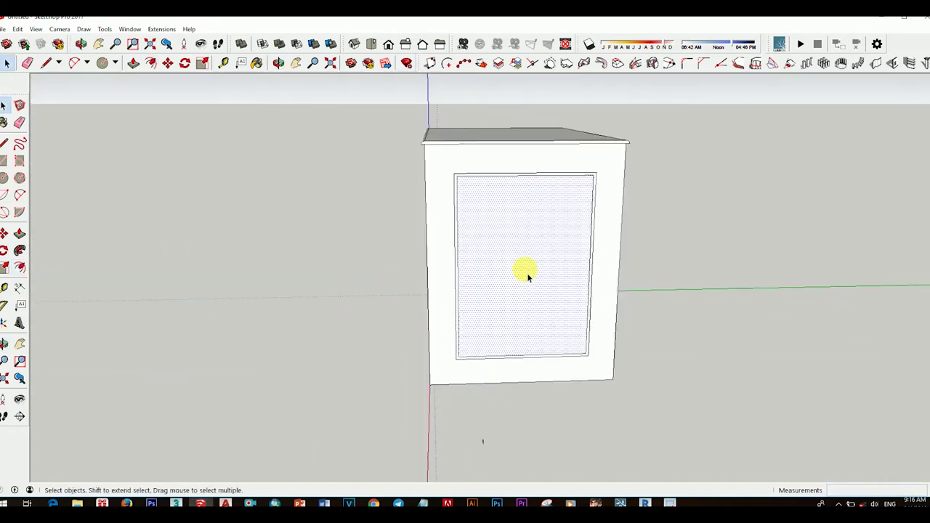
Step: Push/Pull the inner rectangle through to open the side panel
key("p")
double_click(528, 271)
mouse_move(498, 212)
middle_mouse_down()
mouse_move(557, 197)
mouse_move(497, 227)
middle_mouse_up()
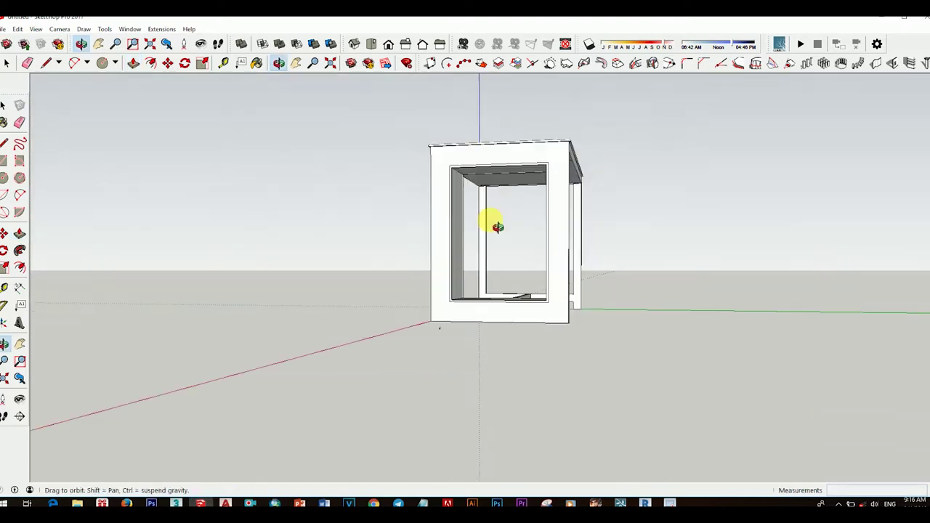
scroll(459, 174, "up", 5)
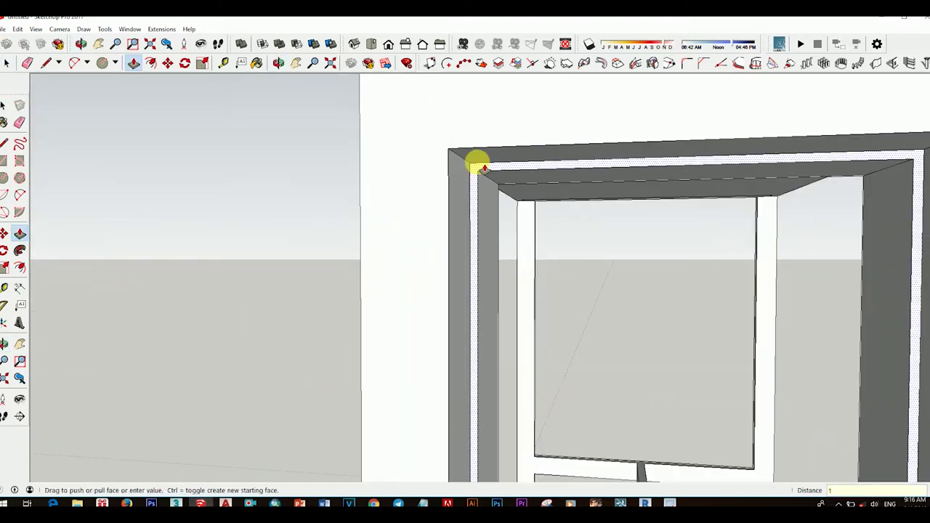
scroll(477, 162, "down", 5)
mouse_move(533, 266)
middle_mouse_down()
mouse_move(560, 328)
mouse_move(499, 239)
mouse_move(499, 187)
middle_mouse_up()
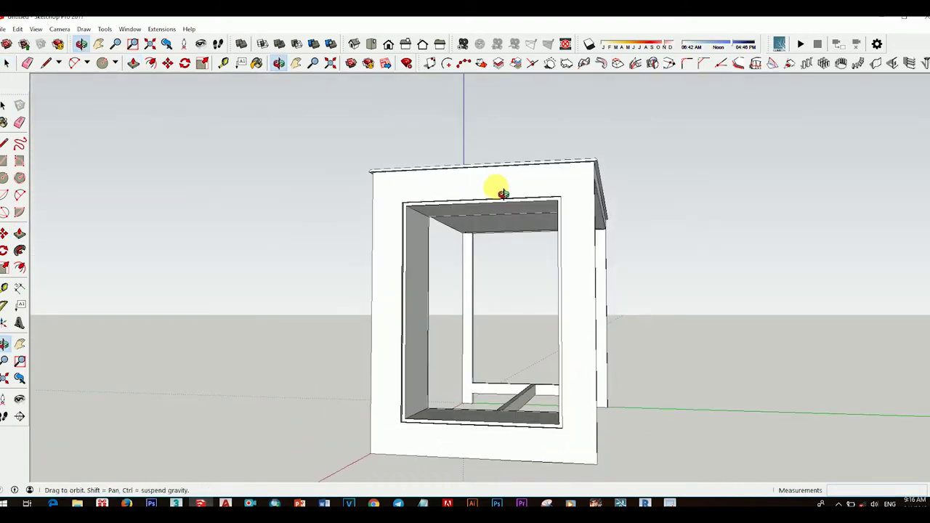
Step: Draw a rectangle closing the back of the new opening
key("r")
left_click(431, 218)
middle_click_drag(431, 218, 556, 382)
left_click(556, 382)
key("space")
scroll(484, 313, "up", 5)
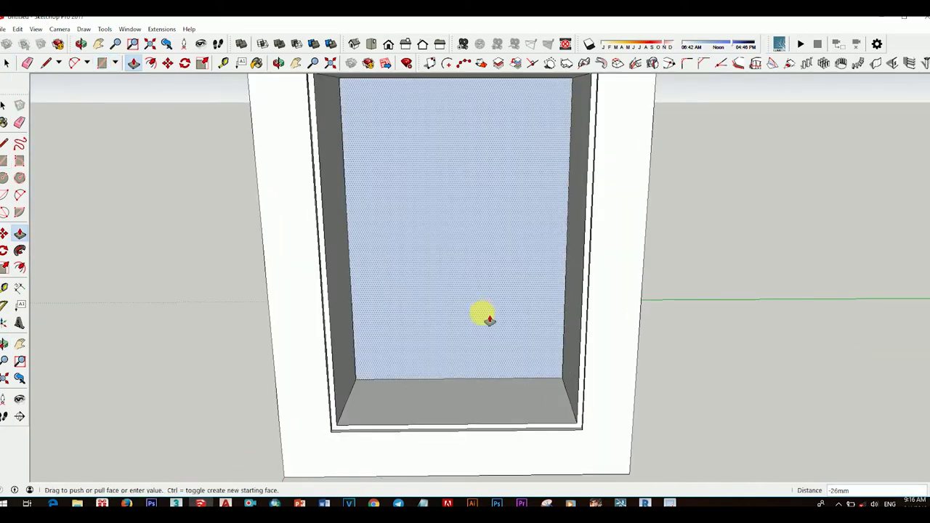
scroll(558, 363, "down", 5)
mouse_move(485, 314)
middle_mouse_down()
mouse_move(557, 363)
mouse_move(478, 381)
middle_mouse_up()
Step: Reverse the new back face so its white side shows
right_click(436, 149)
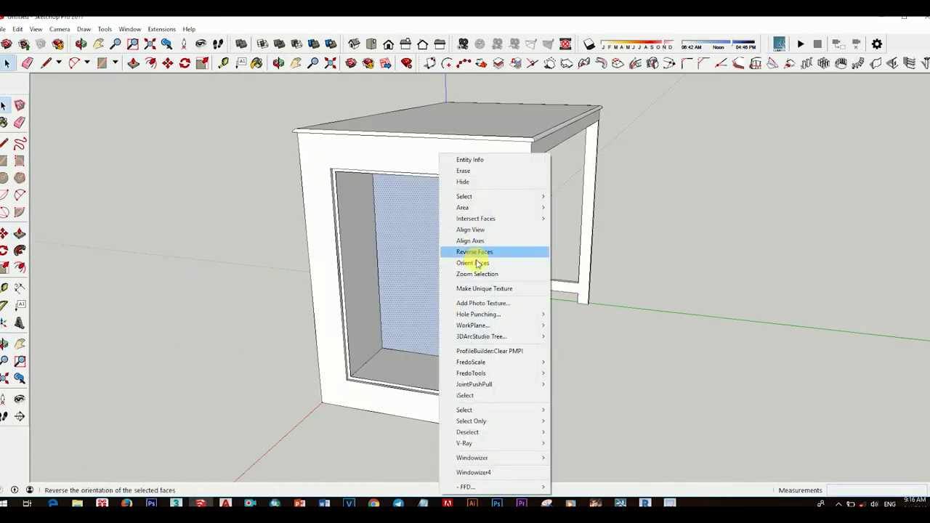
left_click(478, 249)
scroll(577, 211, "down", 5)
scroll(577, 212, "up", 4)
mouse_move(577, 211)
middle_mouse_down()
mouse_move(442, 356)
mouse_move(417, 260)
mouse_move(400, 266)
middle_mouse_up()
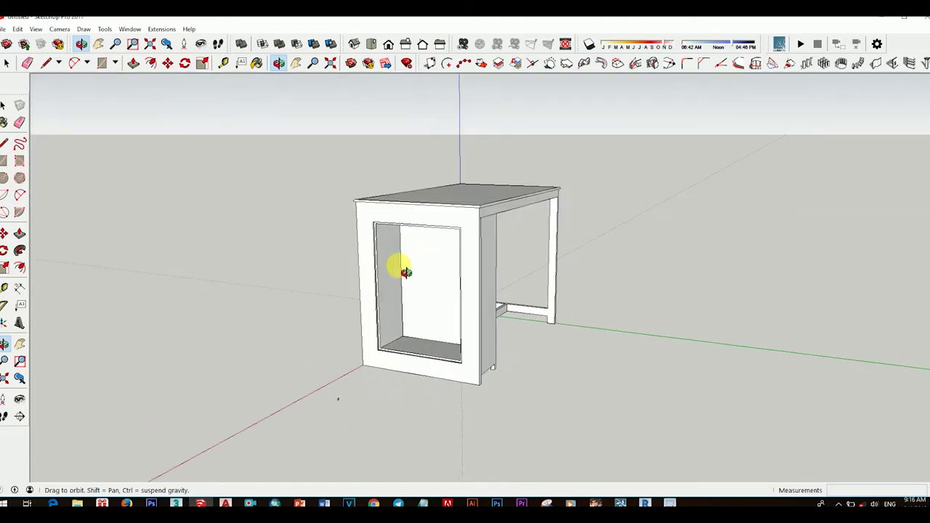
scroll(405, 256, "up", 3)
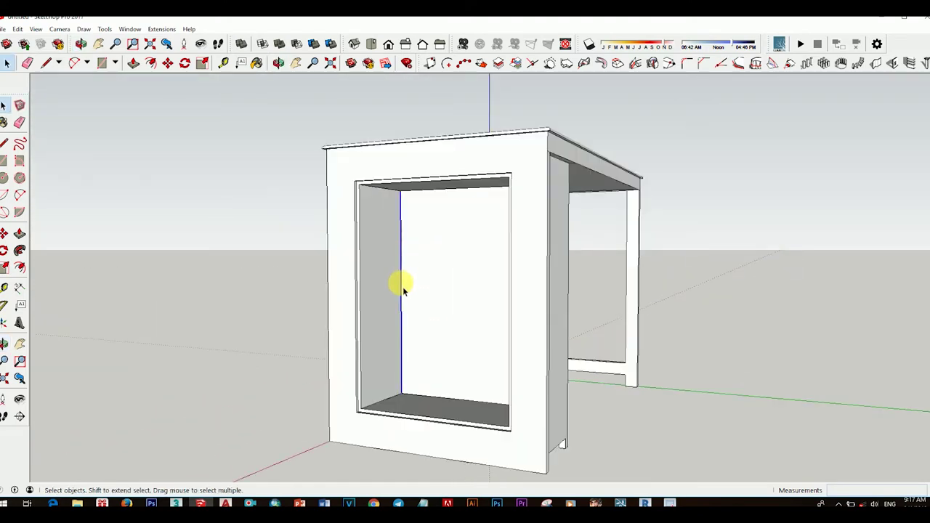
Step: Divide the jamb's vertical inner edge into 3 and draw a shelf line across the left inner wall
right_click(403, 280)
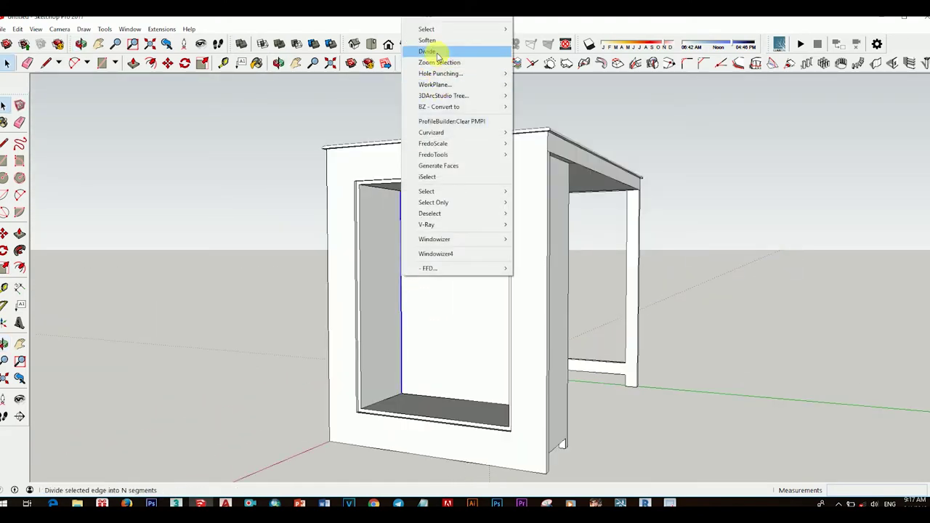
left_click(441, 59)
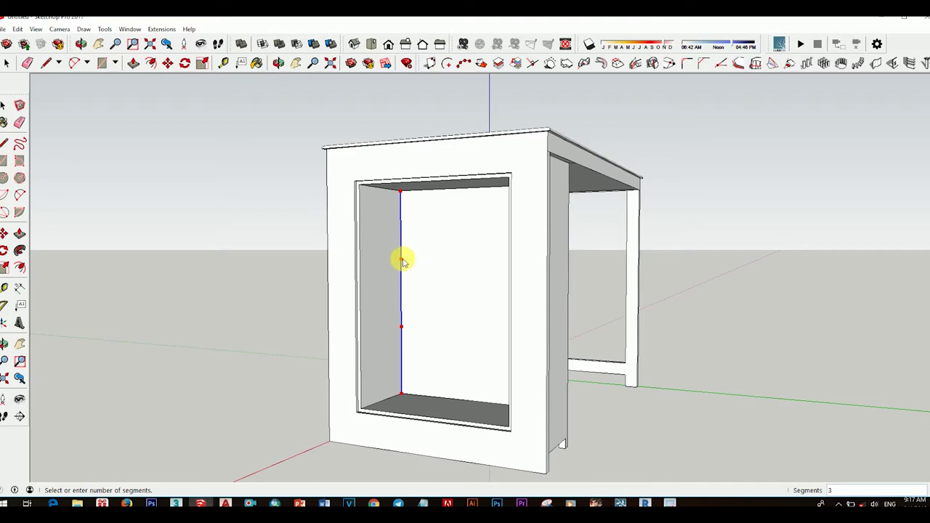
left_click(403, 262)
key("l")
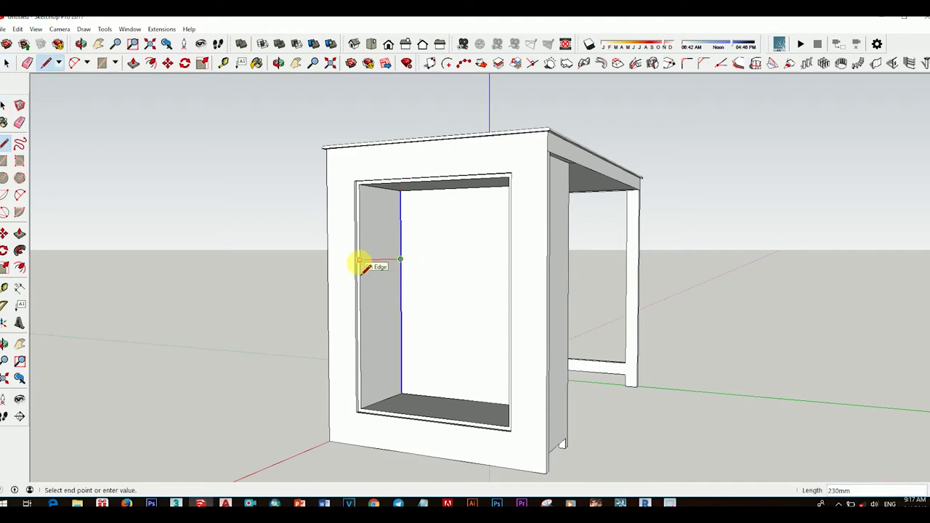
scroll(390, 273, "up", 3)
key("space")
left_click(385, 260)
Step: Copy the shelf line down to a lower position on the wall with Move+Ctrl
key("m")
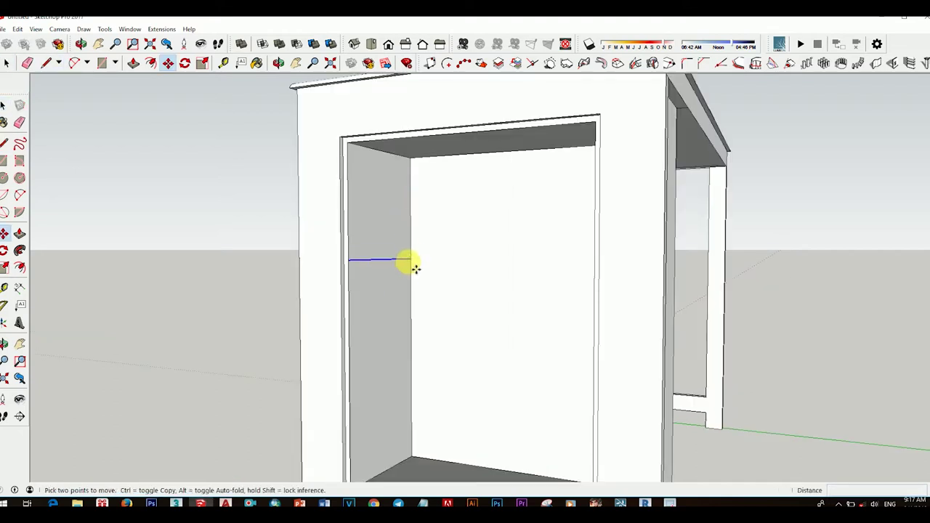
left_click(4, 235)
type("10")
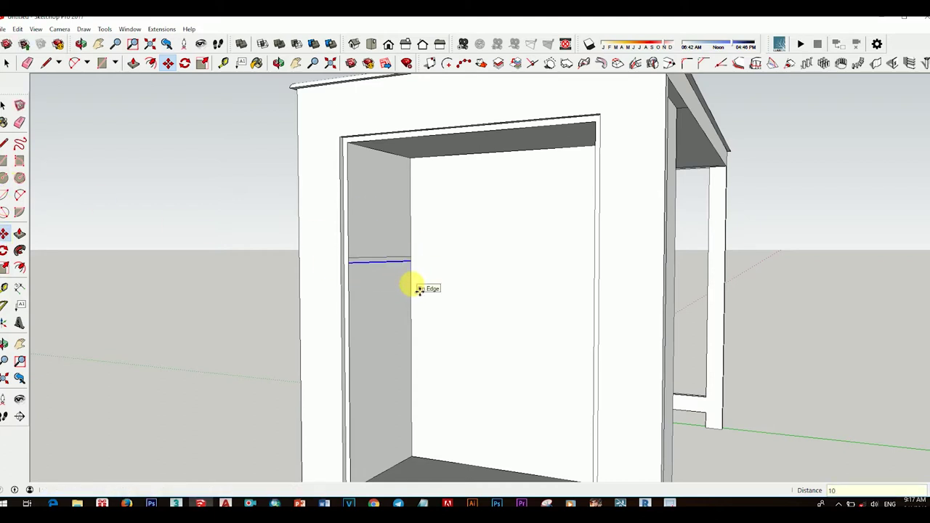
key("space")
key("m")
scroll(394, 260, "up", 5)
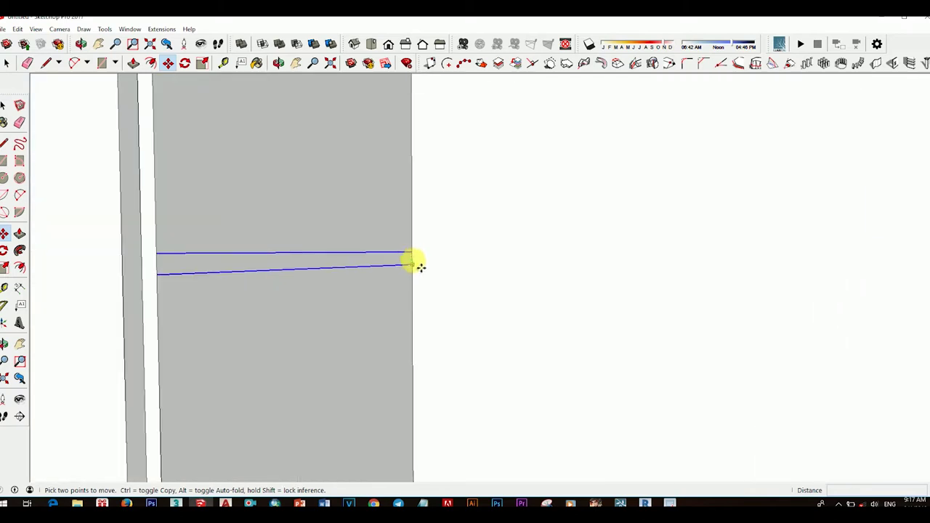
left_click(419, 264)
key("ctrl")
scroll(419, 264, "down", 4)
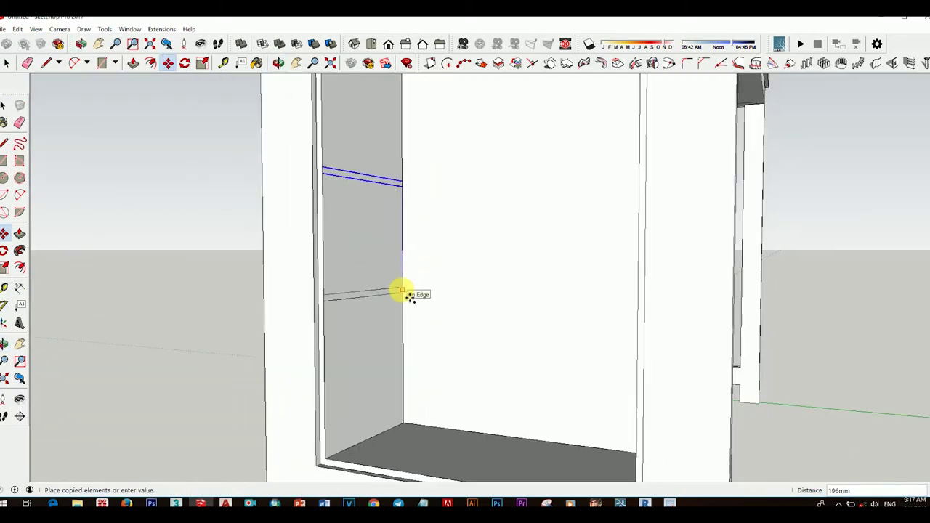
scroll(410, 296, "down", 3)
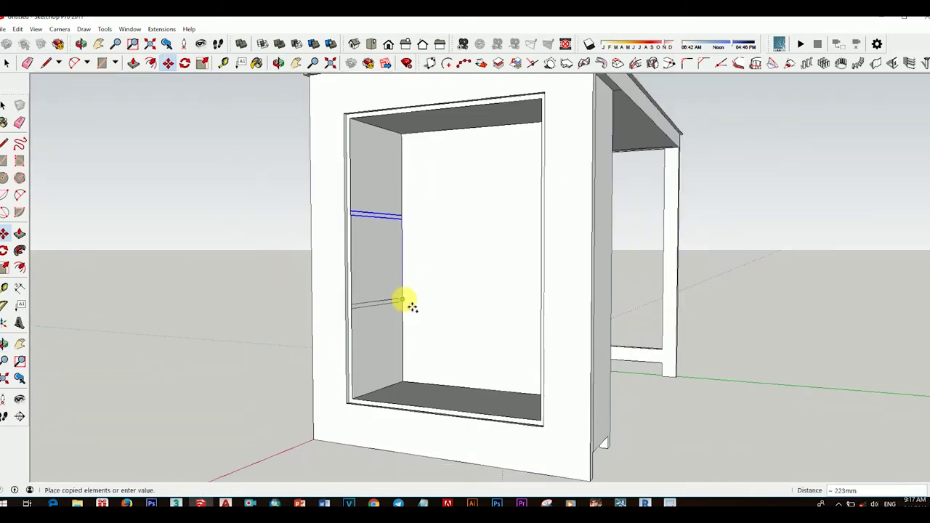
left_click(409, 304)
key("space")
Step: Divide the other vertical inner edge into three equal segments
scroll(400, 208, "down", 2)
scroll(401, 208, "up", 3)
scroll(410, 233, "up", 2)
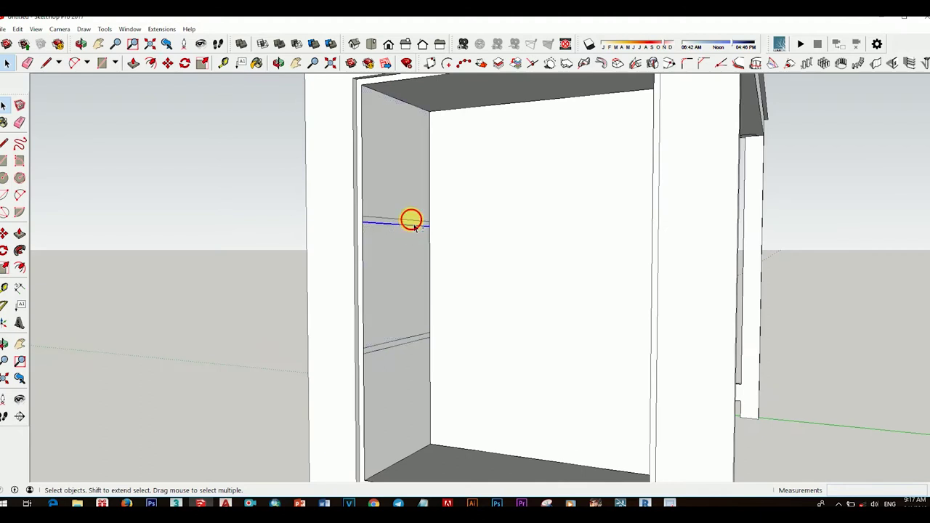
scroll(425, 240, "up", 3)
key("space")
scroll(442, 233, "down", 4)
scroll(380, 255, "up", 2)
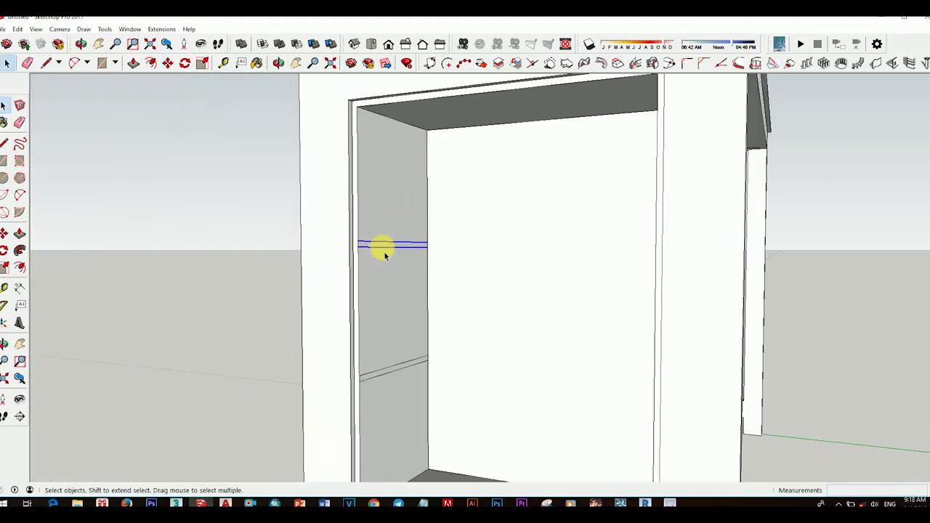
key("e")
key("space")
scroll(384, 250, "down", 3)
right_click(373, 249)
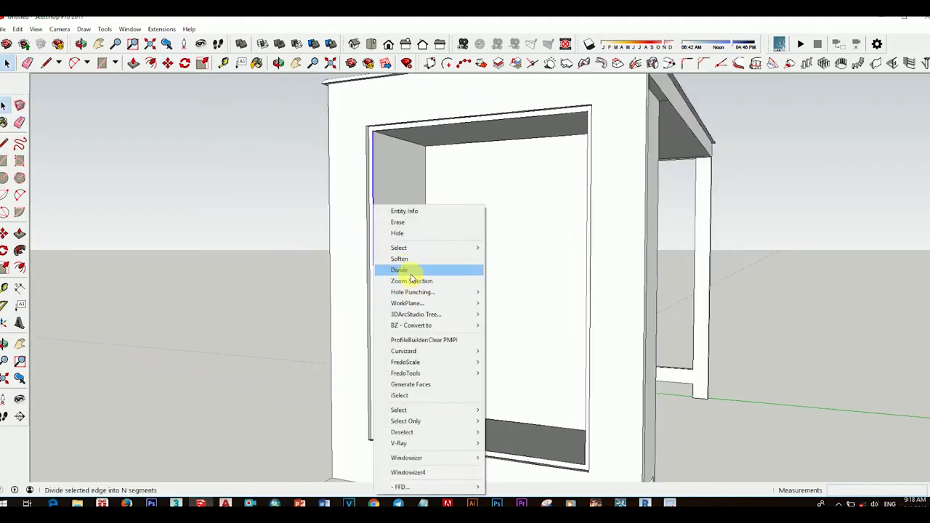
left_click(401, 269)
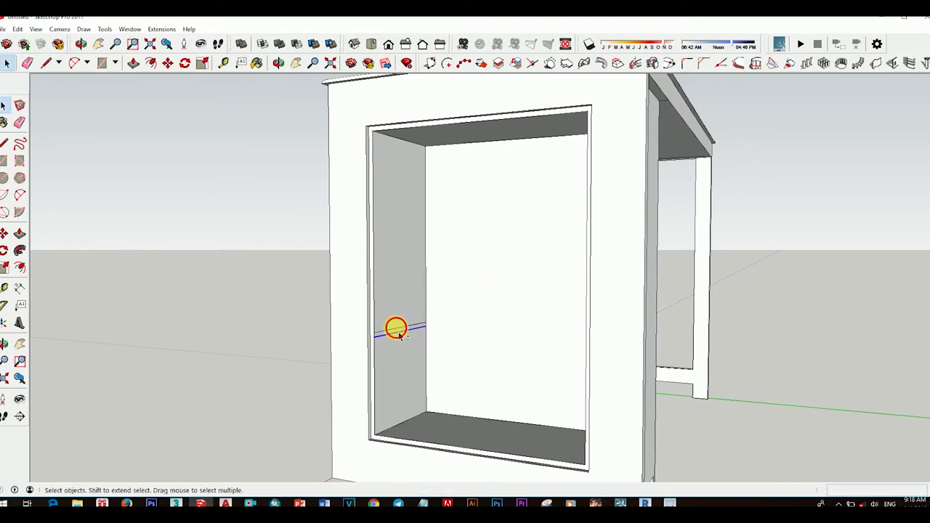
Step: Place another copy of the shelf line higher up on the wall
scroll(399, 334, "up", 5)
scroll(374, 332, "down", 1)
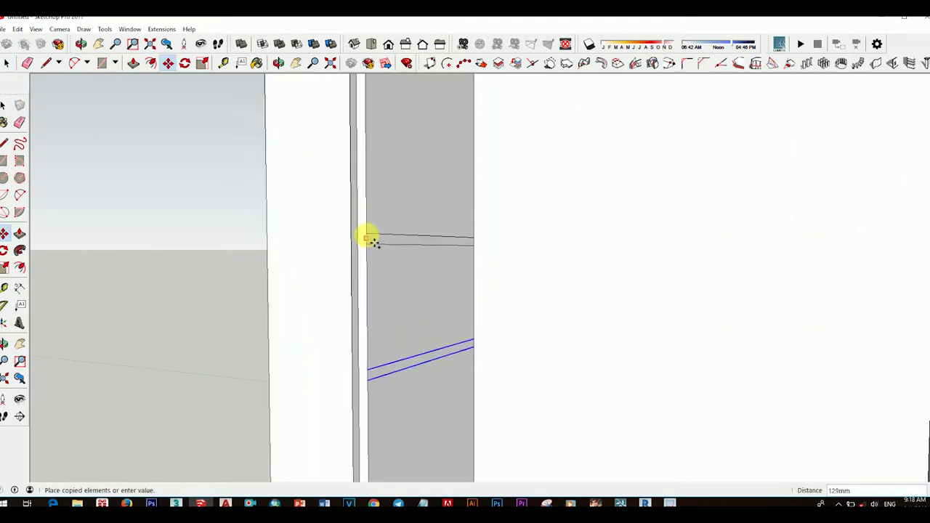
left_click(392, 226)
scroll(370, 218, "down", 3)
scroll(378, 247, "down", 3)
key("space")
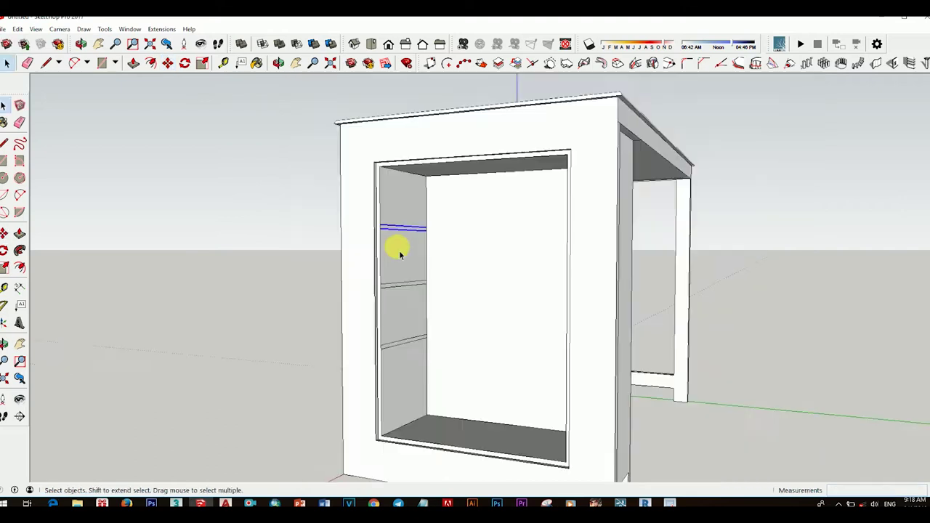
middle_click_drag(395, 249, 436, 316)
key("p")
scroll(411, 245, "up", 5)
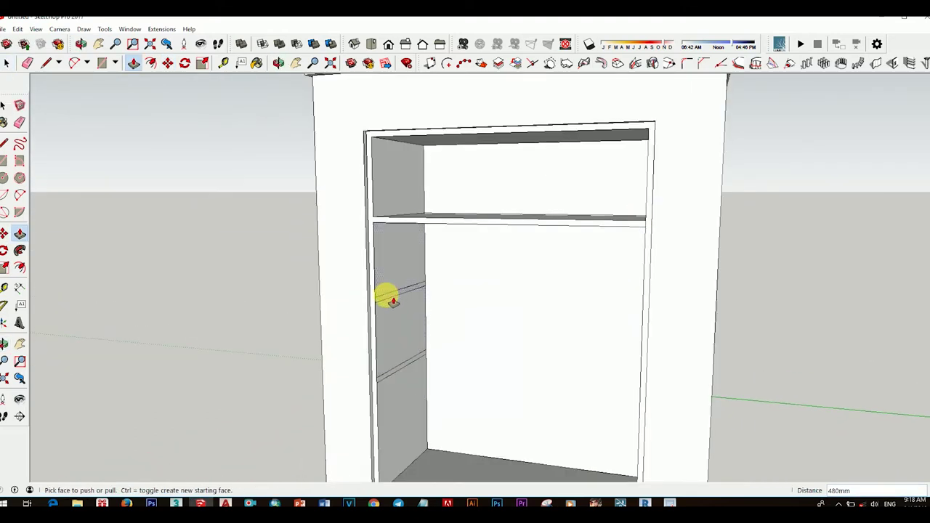
double_click(388, 374)
scroll(388, 374, "down", 3)
mouse_move(388, 374)
middle_mouse_down()
mouse_move(573, 339)
mouse_move(442, 353)
mouse_move(421, 369)
middle_mouse_up()
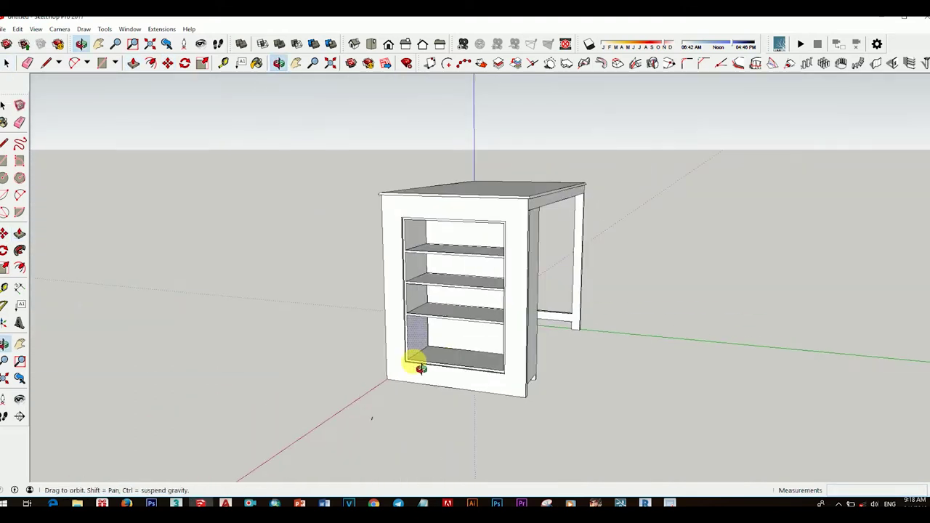
middle_click_drag(521, 311, 588, 349)
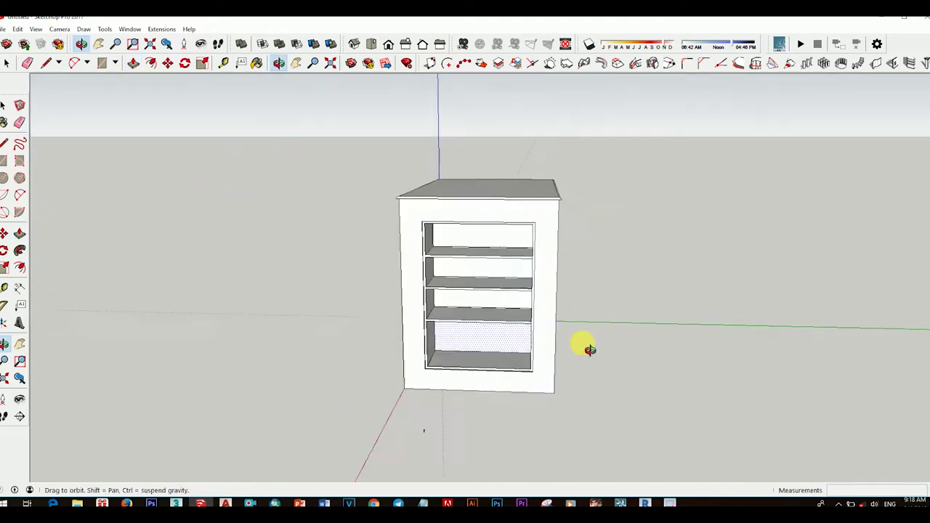
scroll(604, 364, "up", 3)
scroll(392, 312, "up", 3)
key("l")
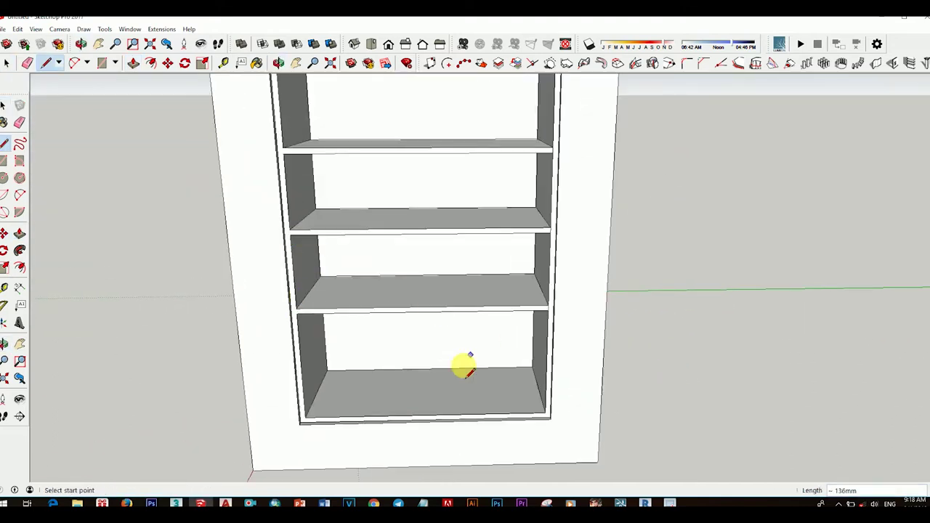
key("space")
scroll(444, 356, "down", 2)
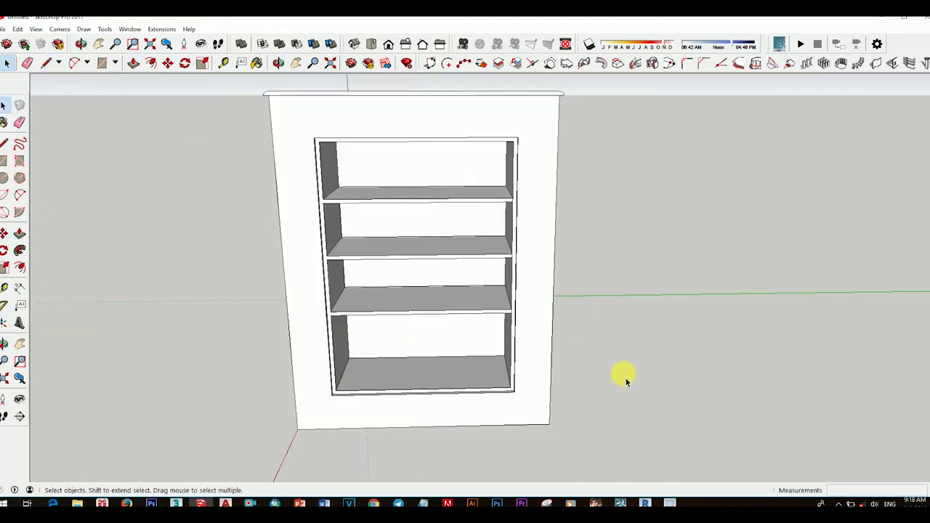
mouse_move(626, 382)
middle_mouse_down()
mouse_move(465, 243)
mouse_move(440, 362)
mouse_move(482, 308)
mouse_move(441, 293)
mouse_move(517, 315)
mouse_move(423, 246)
mouse_move(401, 327)
mouse_move(335, 315)
mouse_move(484, 301)
mouse_move(588, 324)
mouse_move(529, 219)
mouse_move(557, 185)
mouse_move(545, 209)
mouse_move(565, 286)
middle_mouse_up()
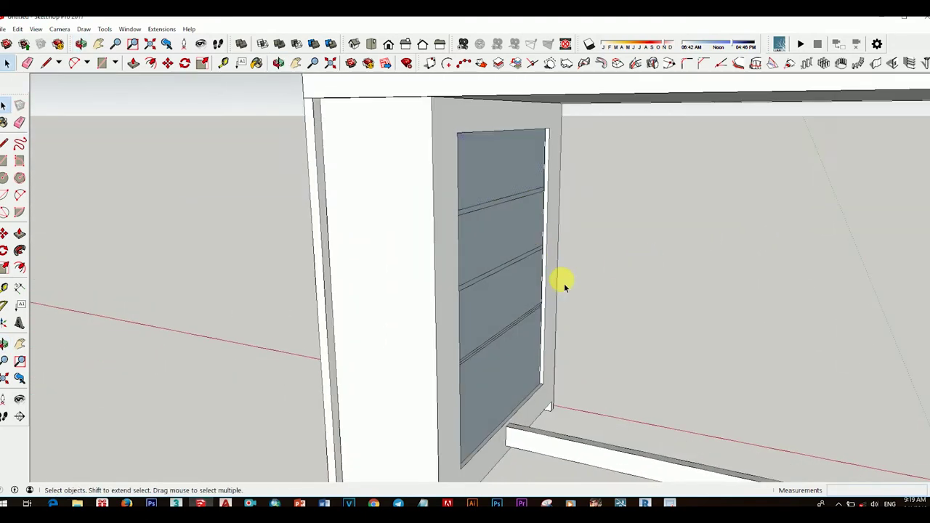
Step: Select every part of the desk, including the shelf cabinet, and make it one group
left_click(460, 139)
key("space")
scroll(669, 307, "down", 3)
scroll(569, 322, "down", 3)
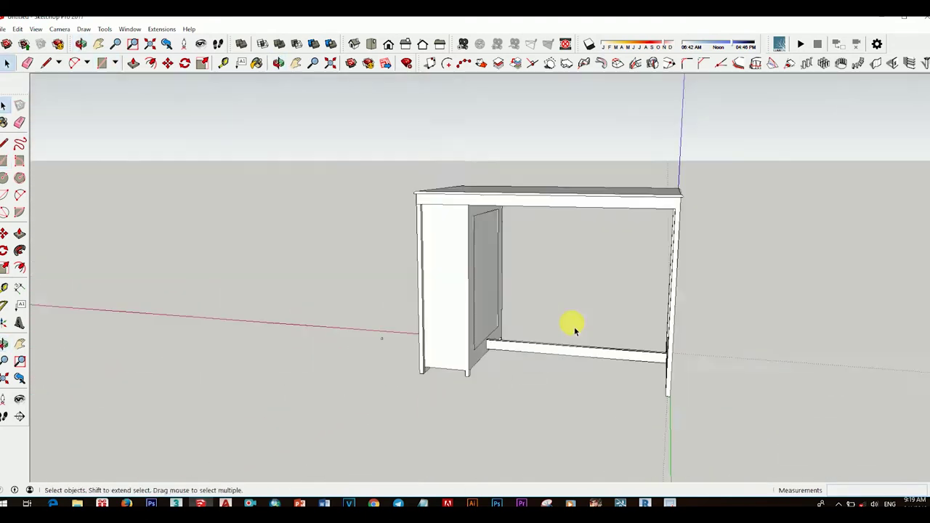
scroll(522, 339, "down", 2)
mouse_move(522, 339)
middle_mouse_down()
mouse_move(550, 353)
mouse_move(504, 336)
mouse_move(480, 347)
mouse_move(315, 260)
mouse_move(327, 307)
mouse_move(644, 307)
middle_mouse_up()
triple_click(505, 259)
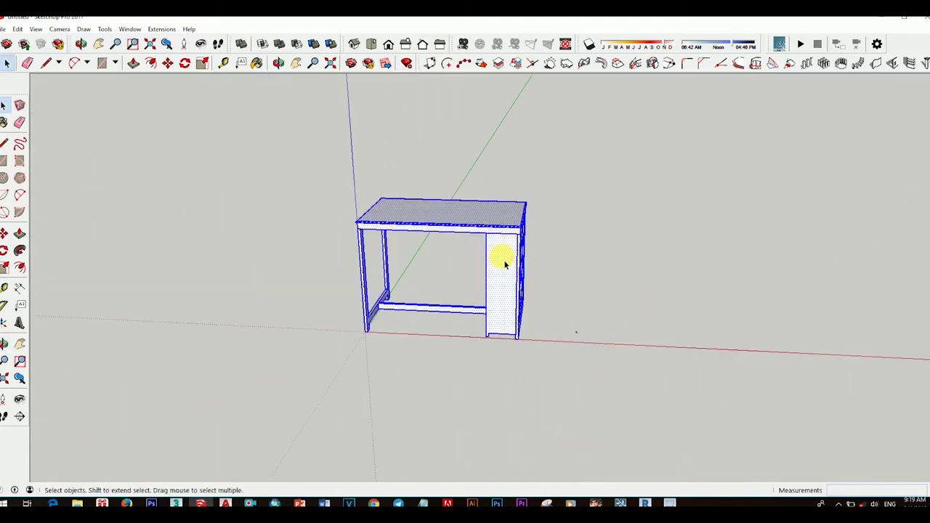
right_click(505, 259)
left_click(560, 199)
mouse_move(571, 224)
middle_mouse_down()
mouse_move(536, 322)
mouse_move(450, 327)
mouse_move(507, 341)
middle_mouse_up()
scroll(505, 330, "up", 5)
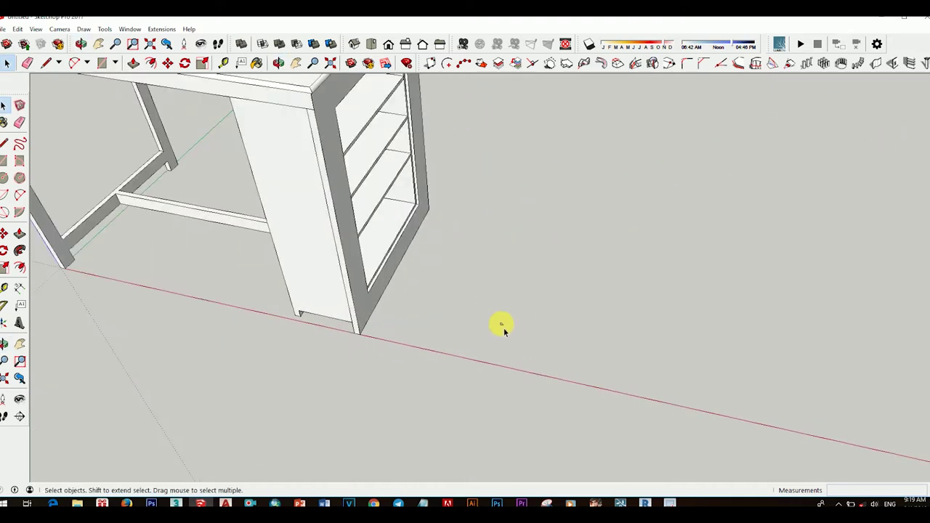
right_click(503, 329)
scroll(561, 287, "down", 5)
middle_click_drag(561, 286, 493, 386)
key("r")
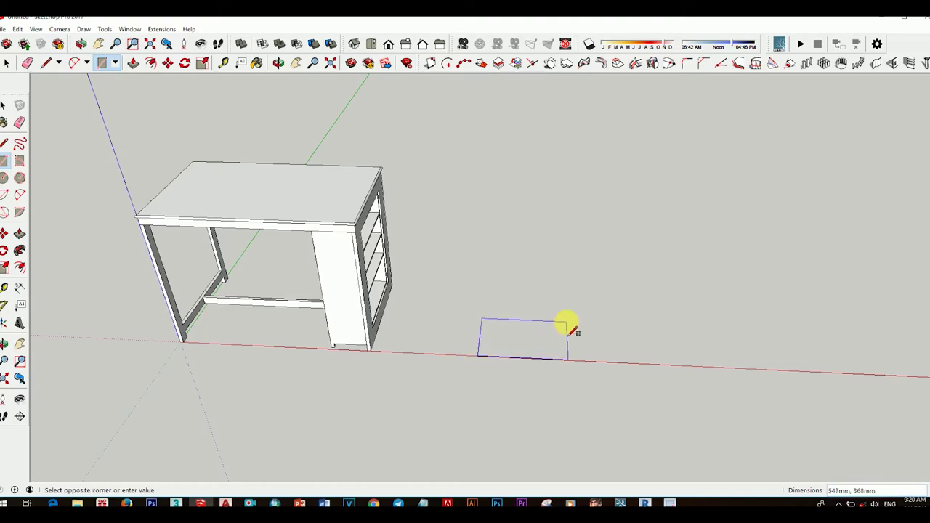
Step: Draw a rectangle on the ground beside the desk for the seat
key("Return")
middle_click_drag(573, 331, 353, 388)
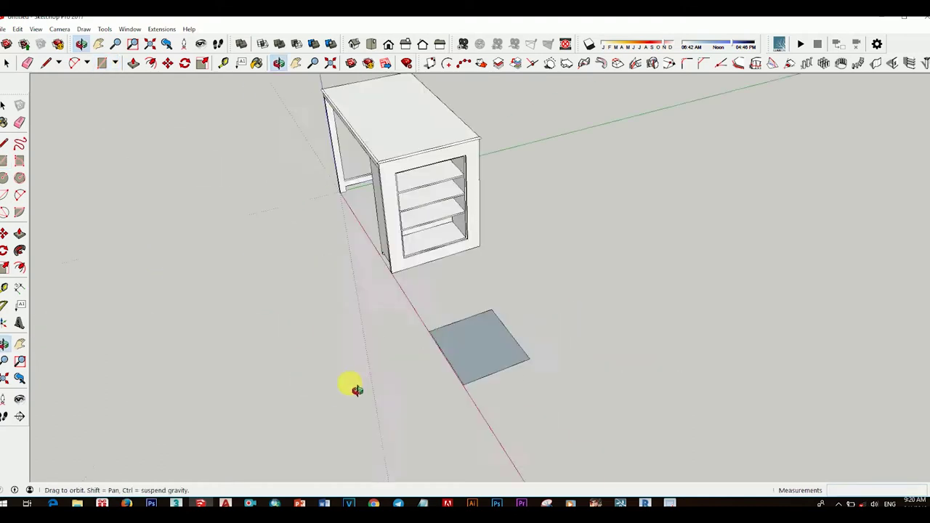
scroll(575, 346, "up", 5)
key("space")
middle_click_drag(575, 346, 218, 258)
scroll(456, 273, "up", 5)
middle_click_drag(456, 273, 499, 254)
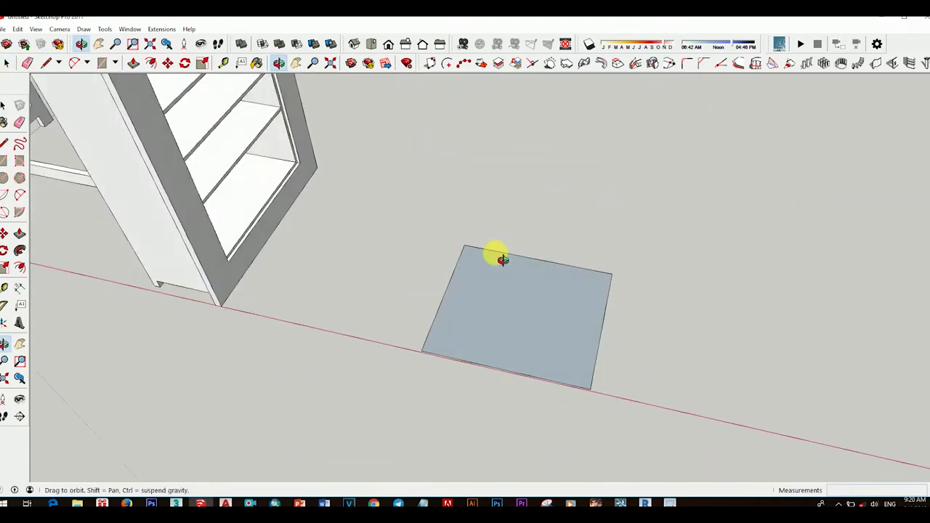
key("t")
left_click(454, 278)
scroll(506, 291, "up", 3)
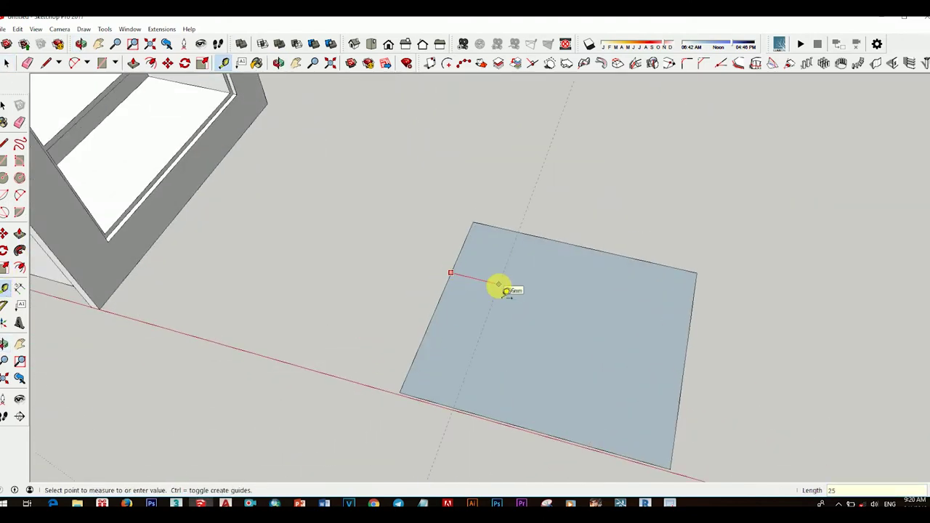
key("space")
scroll(473, 264, "down", 3)
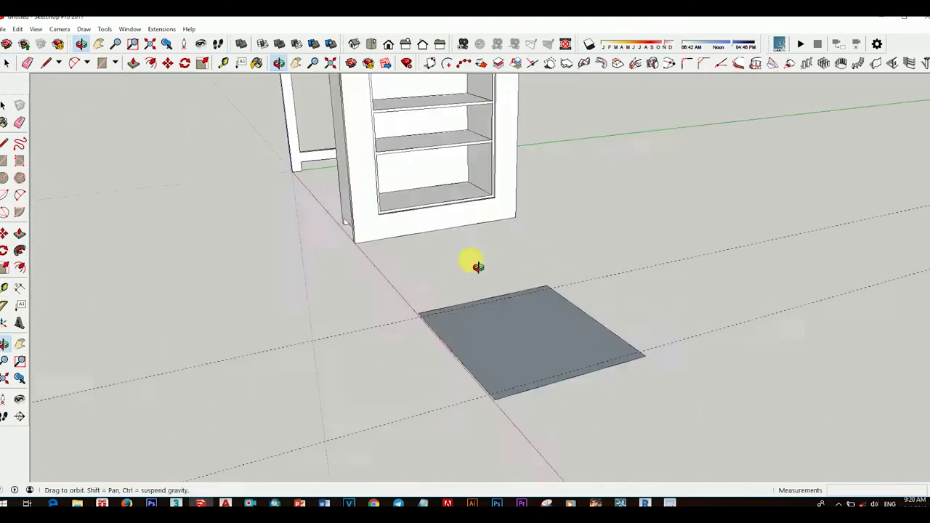
mouse_move(473, 263)
middle_mouse_down()
mouse_move(555, 382)
mouse_move(482, 335)
mouse_move(595, 383)
mouse_move(471, 354)
middle_mouse_up()
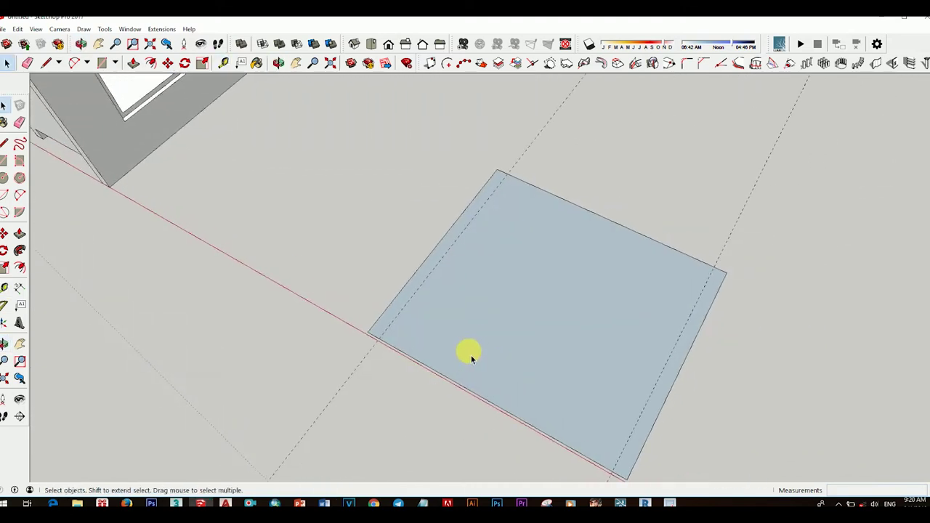
Step: Curve the rectangle's side with a 2 Point Arc and erase the leftover straight edge
key("a")
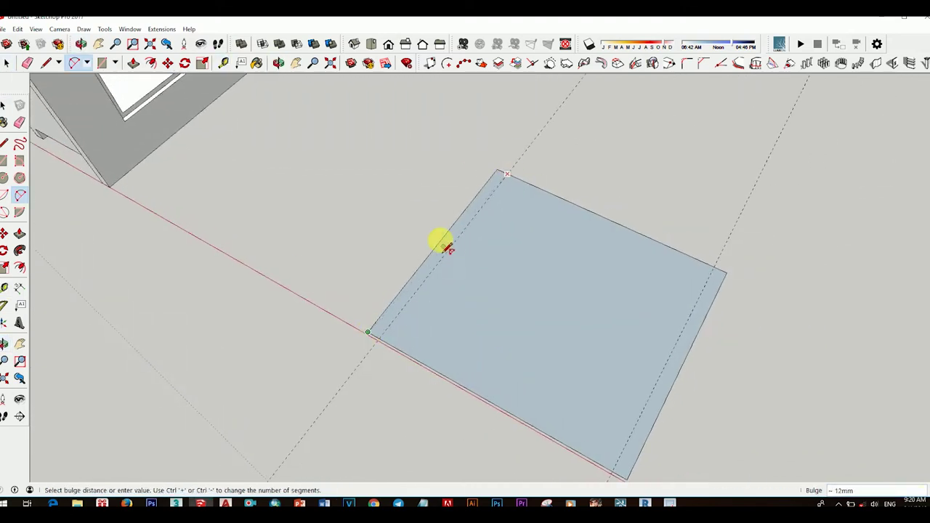
scroll(439, 247, "up", 2)
left_click(436, 249)
key("Return")
scroll(453, 270, "down", 2)
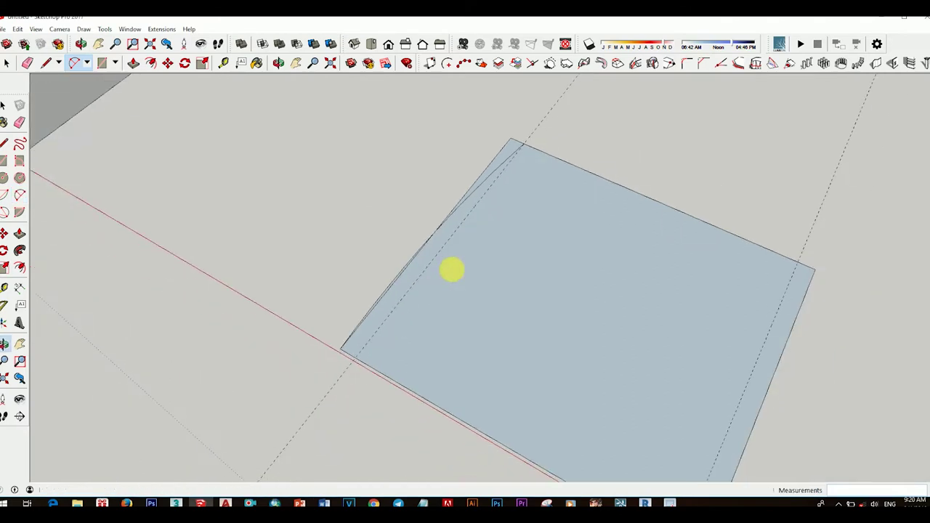
left_click(571, 461)
mouse_move(644, 301)
middle_mouse_down()
mouse_move(635, 338)
mouse_move(584, 181)
middle_mouse_up()
key("e")
scroll(666, 355, "up", 2)
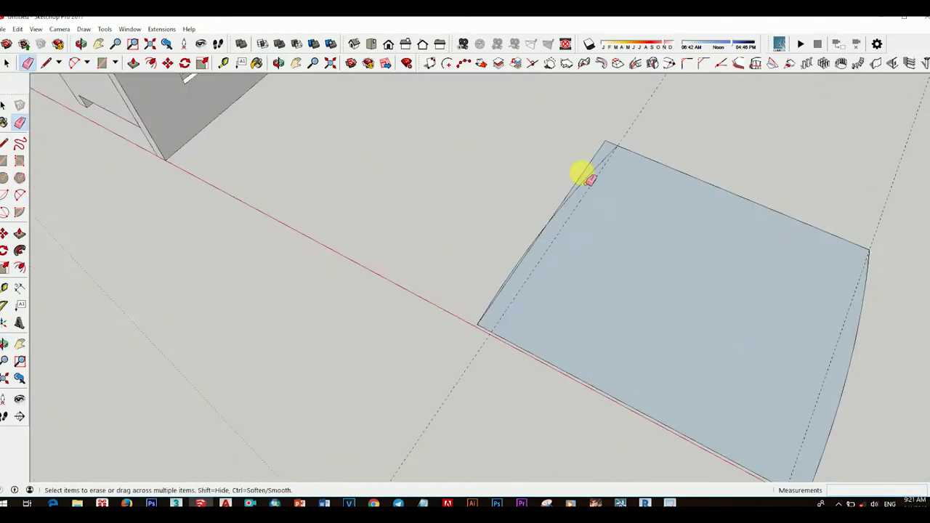
scroll(567, 166, "up", 2)
scroll(507, 288, "down", 3)
middle_click_drag(668, 293, 582, 296)
key("space")
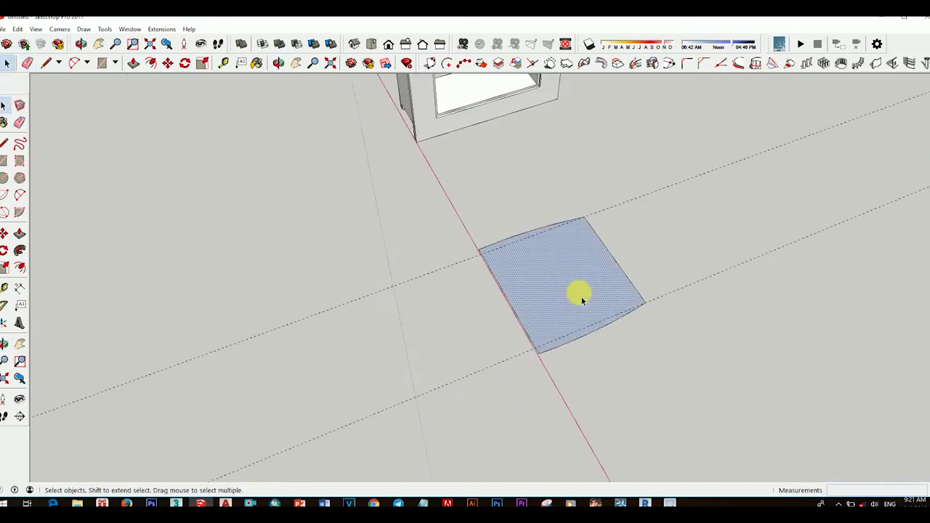
Step: Push/Pull the curved face up 20mm into a seat slab
key("p")
left_click(586, 297)
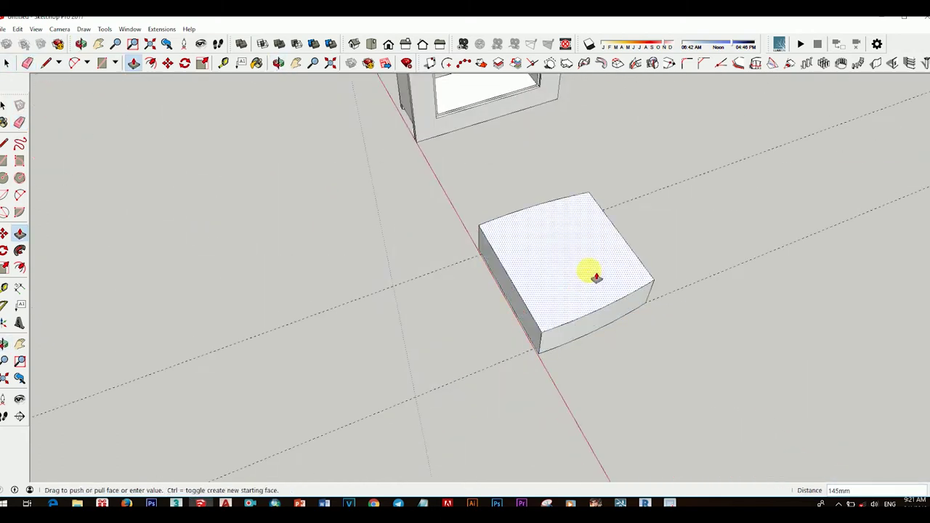
type("20")
key("Return")
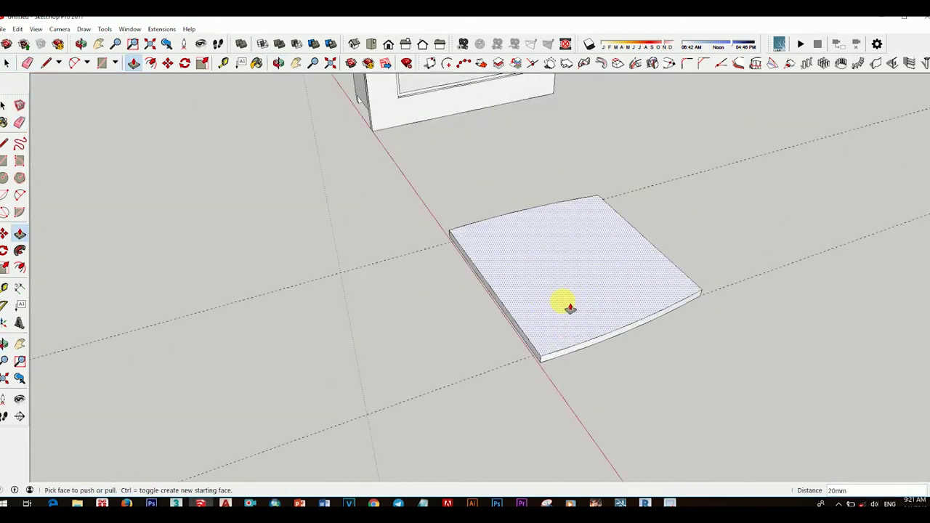
mouse_move(561, 314)
middle_mouse_down()
mouse_move(301, 218)
mouse_move(630, 276)
middle_mouse_up()
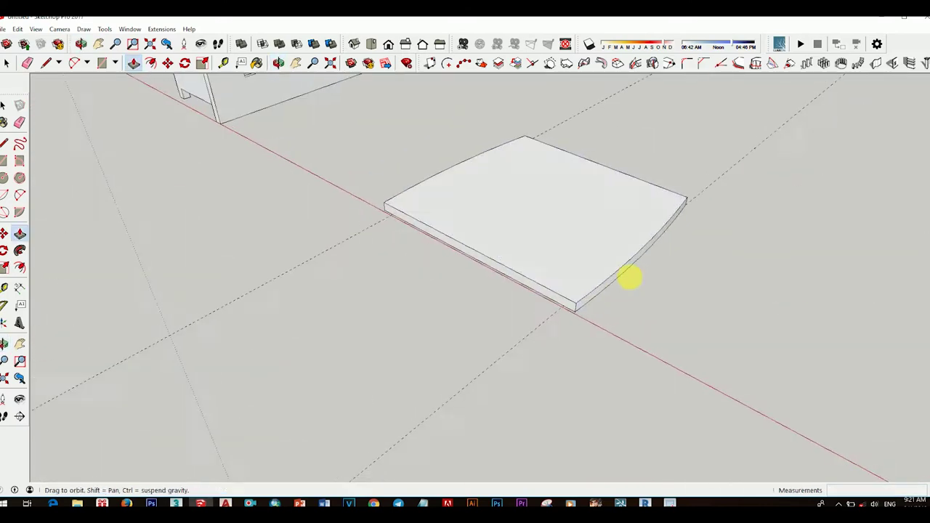
scroll(584, 259, "up", 2)
left_click(592, 264)
key("Return")
scroll(594, 266, "down", 3)
Step: Orbit to view the new seat slab together with the desk
key("space")
mouse_move(515, 243)
middle_mouse_down()
mouse_move(611, 272)
mouse_move(841, 208)
mouse_move(461, 182)
mouse_move(440, 201)
middle_mouse_up()
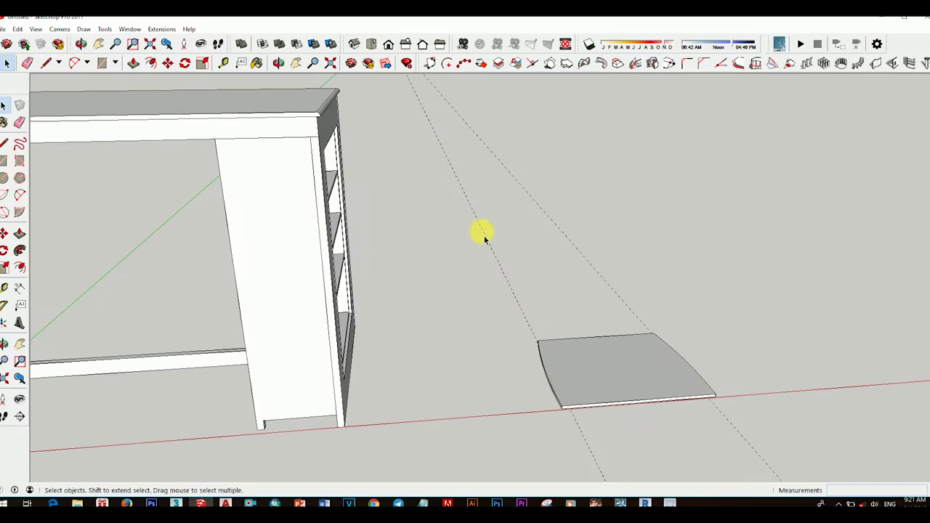
scroll(564, 298, "down", 3)
mouse_move(531, 332)
middle_mouse_down()
mouse_move(418, 370)
mouse_move(487, 374)
middle_mouse_up()
key("space")
key("m")
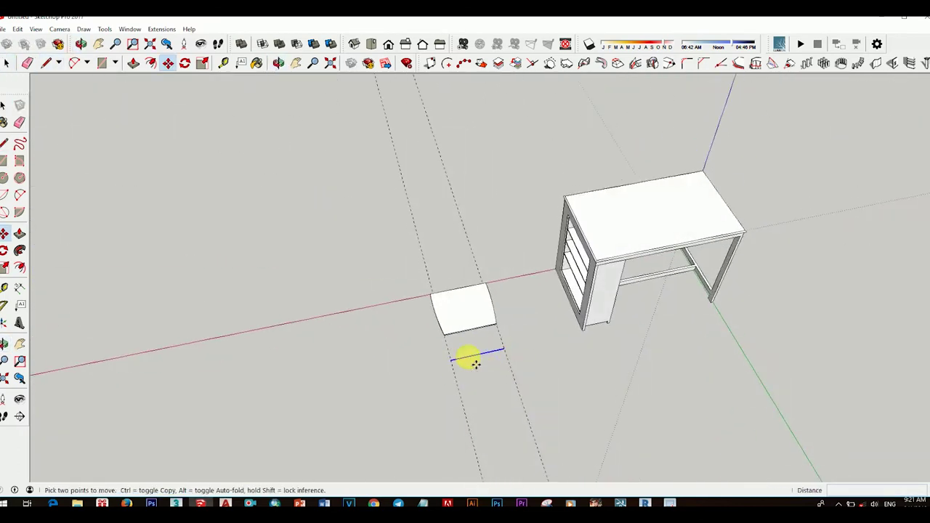
scroll(686, 254, "up", 2)
scroll(691, 253, "up", 2)
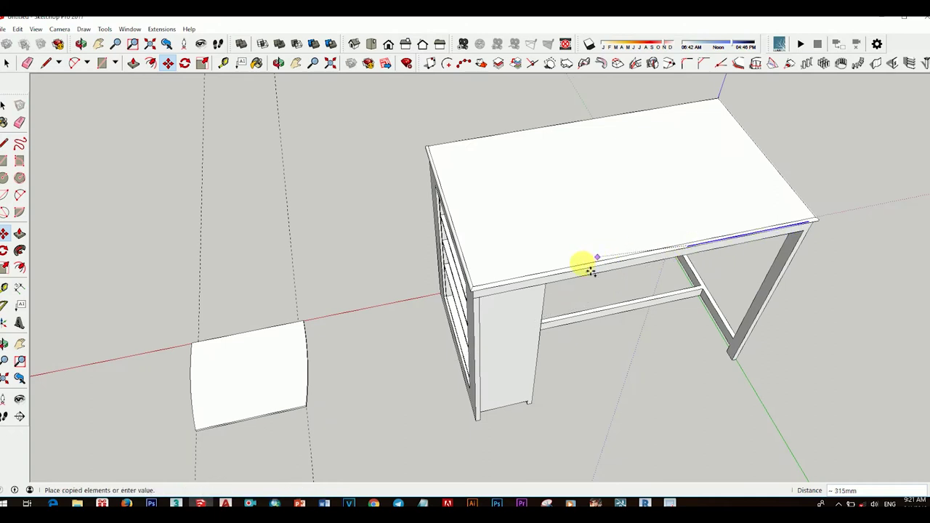
key("space")
scroll(706, 245, "up", 2)
scroll(484, 235, "down", 2)
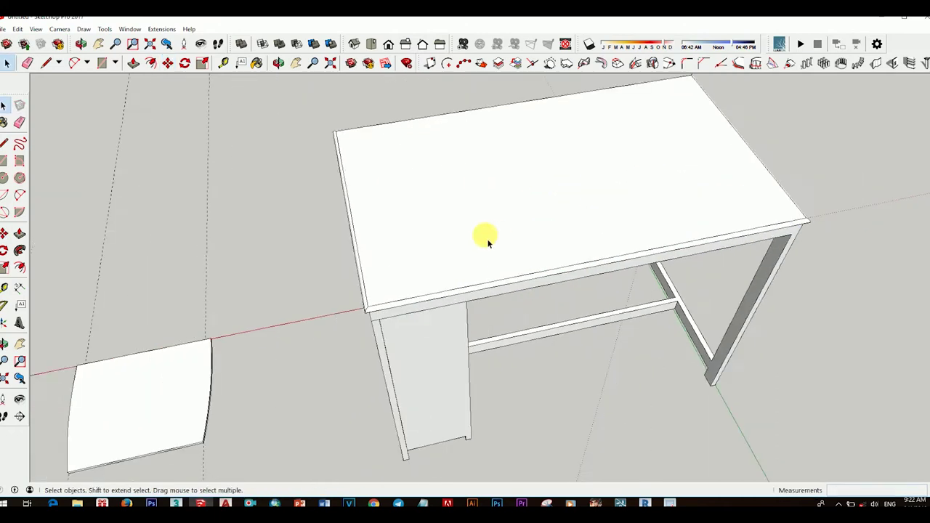
mouse_move(485, 235)
middle_mouse_down()
mouse_move(378, 344)
mouse_move(740, 419)
middle_mouse_up()
scroll(561, 366, "up", 2)
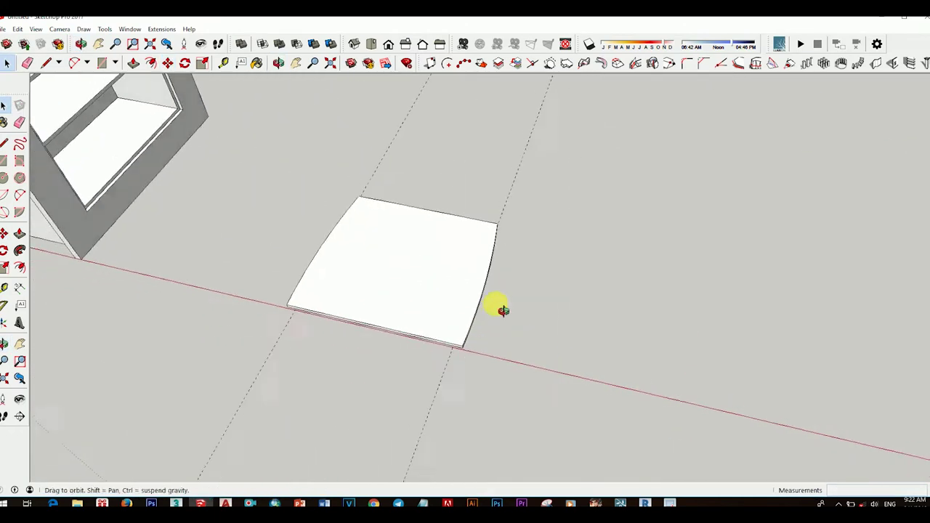
mouse_move(499, 307)
middle_mouse_down()
mouse_move(426, 243)
mouse_move(445, 263)
middle_mouse_up()
Step: Move the seat slab further along the red axis, away from the desk
left_click(445, 264)
key("m")
left_click(513, 316)
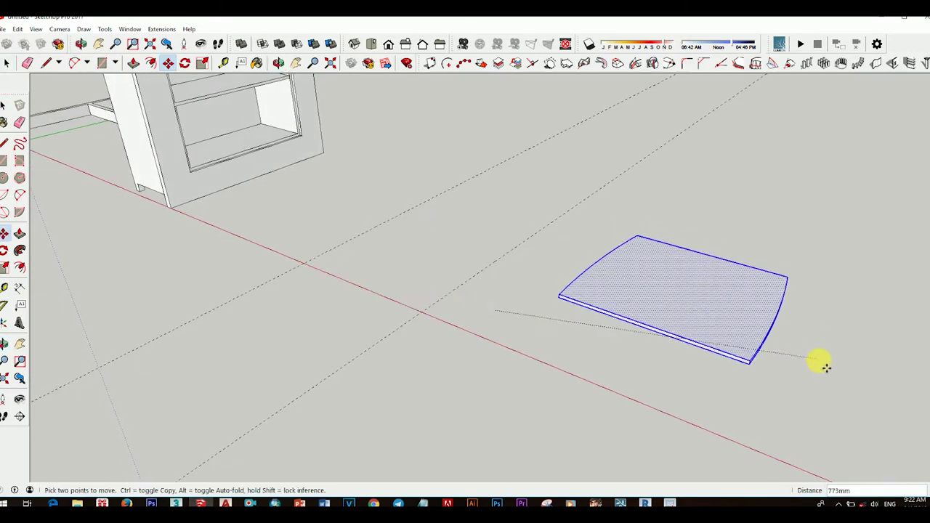
left_click(824, 368)
key("space")
middle_click_drag(655, 260, 539, 318)
scroll(539, 318, "up", 2)
key("r")
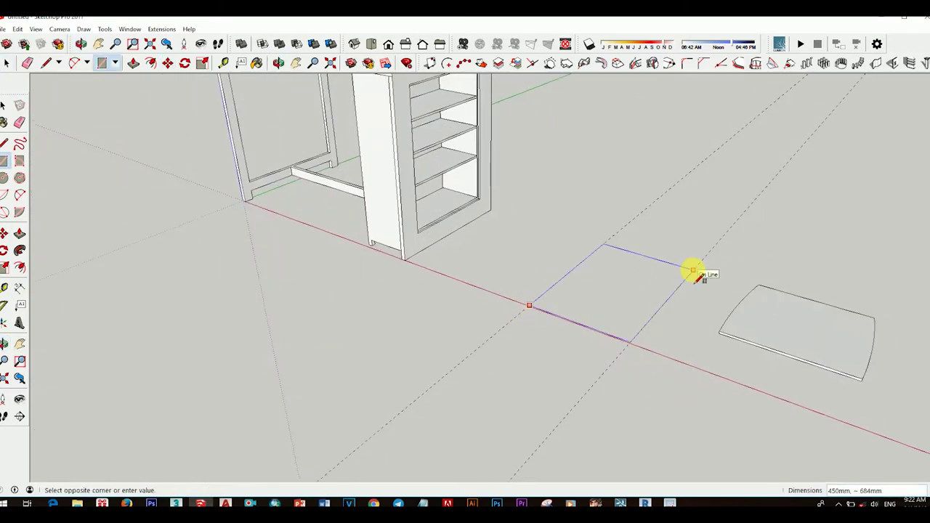
Step: Finish a second rectangle on the ground between the desk and the seat board
left_click(695, 271)
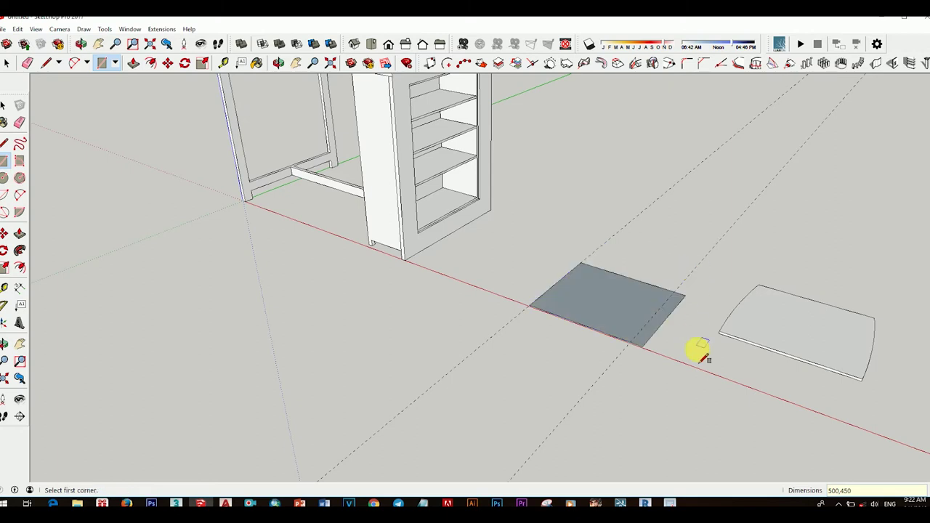
middle_click_drag(696, 353, 712, 475)
key("space")
scroll(555, 306, "up", 2)
scroll(555, 305, "down", 2)
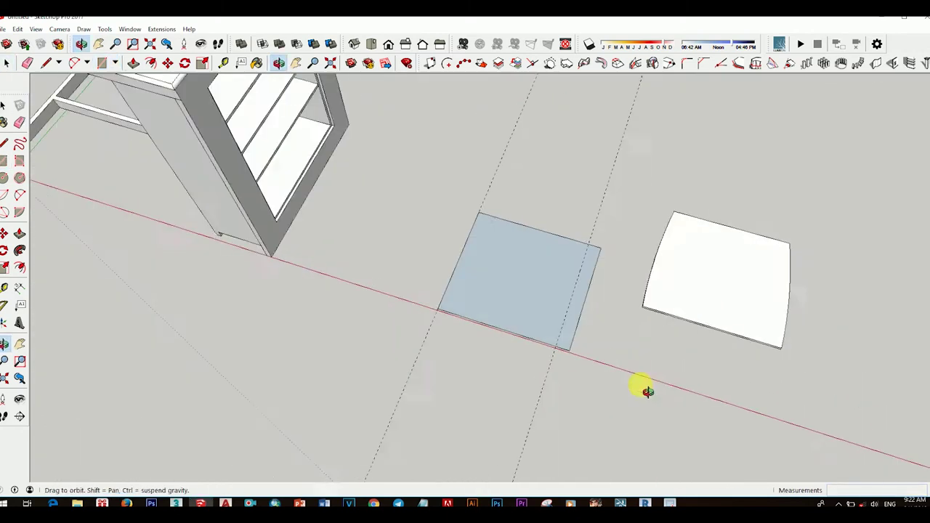
key("l")
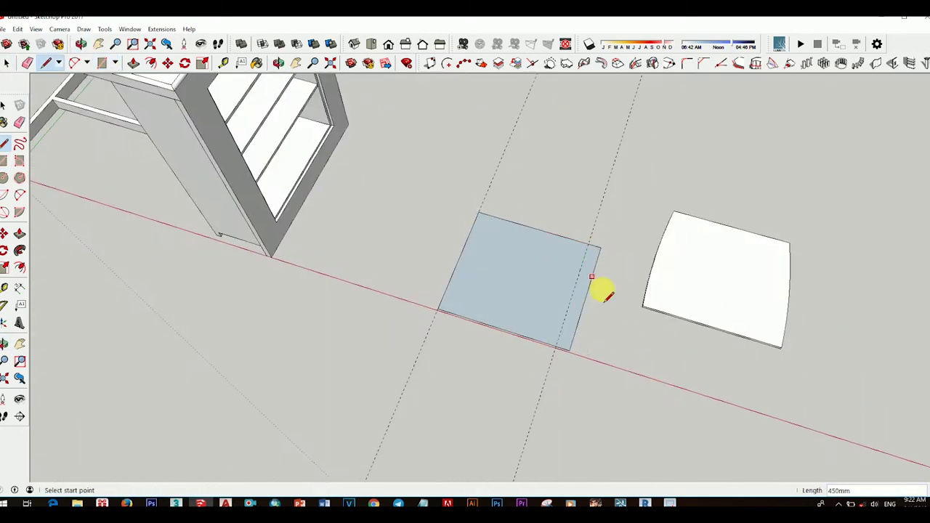
key("space")
middle_click_drag(592, 276, 582, 320, "shift")
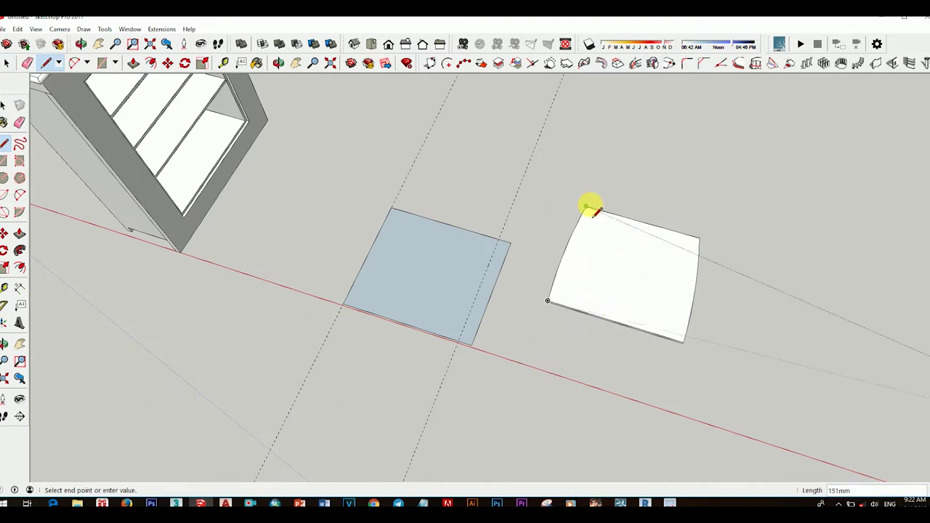
Step: Close the outline into a face and erase the extra edge dividing it
left_click(699, 238)
key("space")
scroll(519, 286, "down", 2)
scroll(560, 261, "up", 3)
scroll(587, 250, "up", 1)
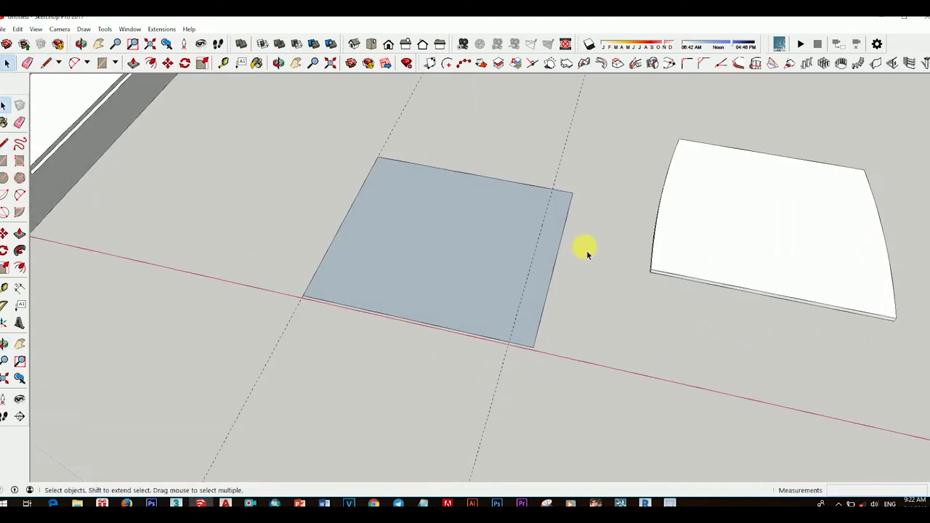
left_click(513, 342)
key("space")
left_click_drag(574, 208, 530, 353)
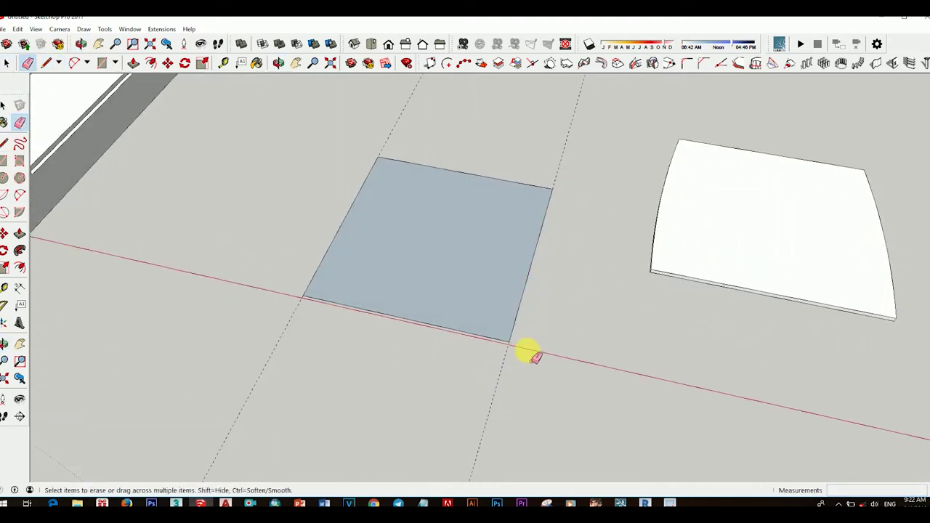
mouse_move(530, 353)
middle_mouse_down()
mouse_move(492, 318)
mouse_move(482, 264)
mouse_move(457, 276)
mouse_move(675, 332)
mouse_move(675, 368)
mouse_move(631, 354)
mouse_move(391, 186)
mouse_move(478, 239)
middle_mouse_up()
Step: Push/Pull the face up into a tall box about 1017 mm high
key("p")
left_click(477, 239)
middle_click_drag(482, 175, 507, 252)
scroll(506, 251, "down", 2)
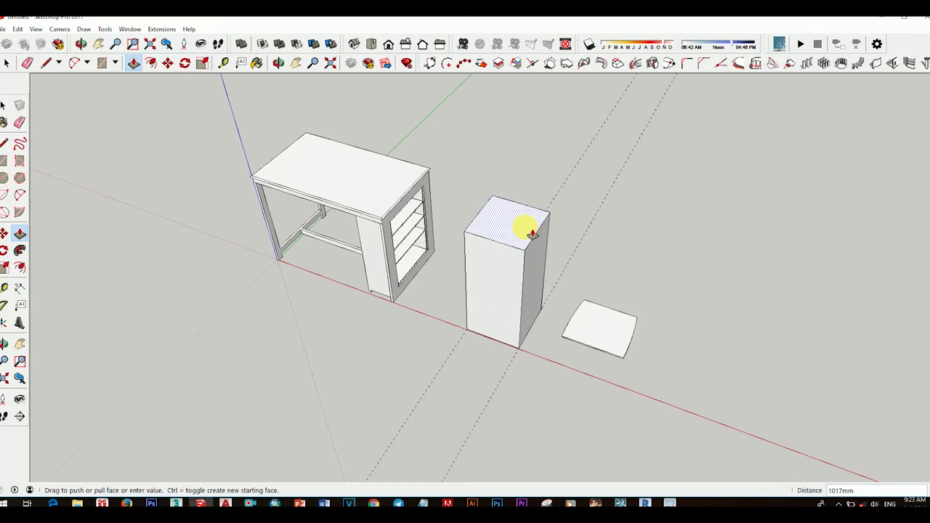
mouse_move(532, 233)
middle_mouse_down()
mouse_move(603, 187)
mouse_move(407, 254)
mouse_move(444, 299)
mouse_move(469, 378)
mouse_move(509, 338)
middle_mouse_up()
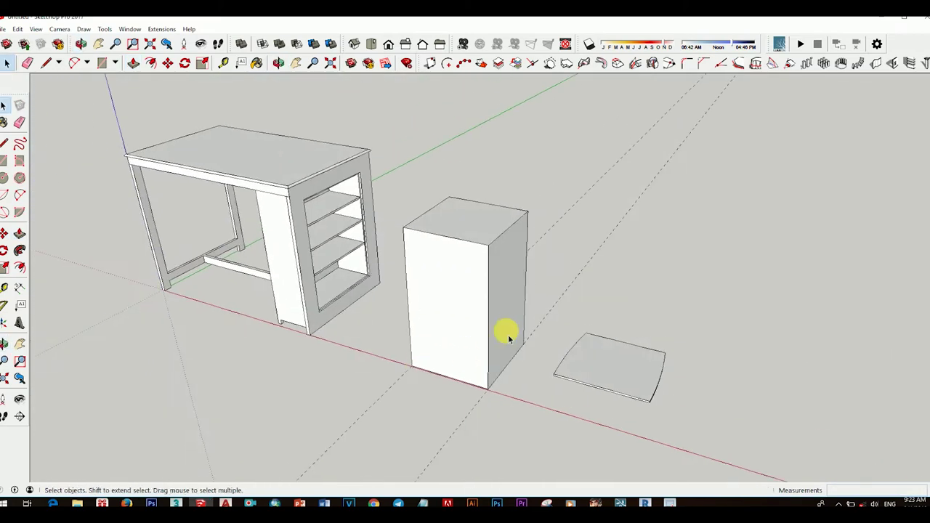
Step: Push/Pull the box's right face out by 100mm
left_click(5, 289)
scroll(409, 269, "up", 2)
key("space")
mouse_move(642, 243)
middle_mouse_down()
mouse_move(557, 303)
mouse_move(630, 270)
mouse_move(618, 266)
mouse_move(588, 303)
middle_mouse_up()
key("p")
left_click(564, 305)
type("00")
key("Return")
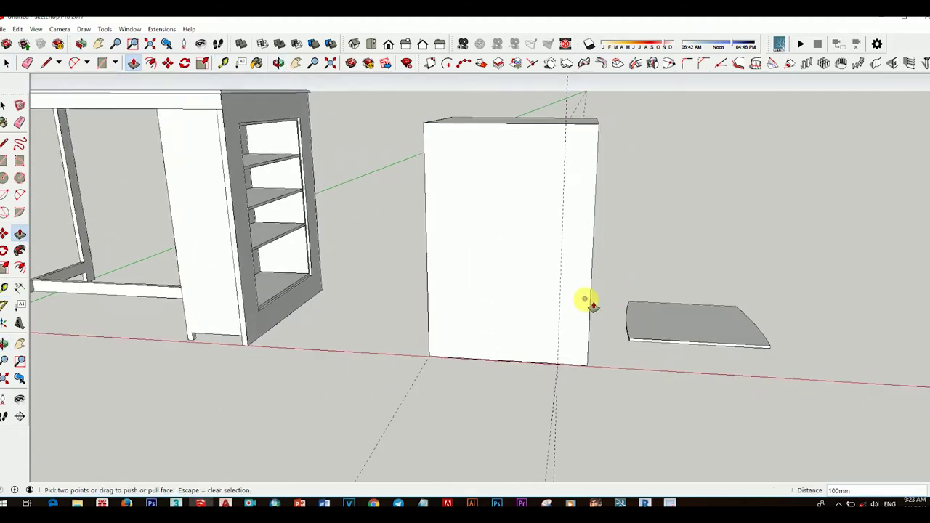
key("space")
scroll(538, 261, "up", 3)
middle_click_drag(499, 276, 511, 287)
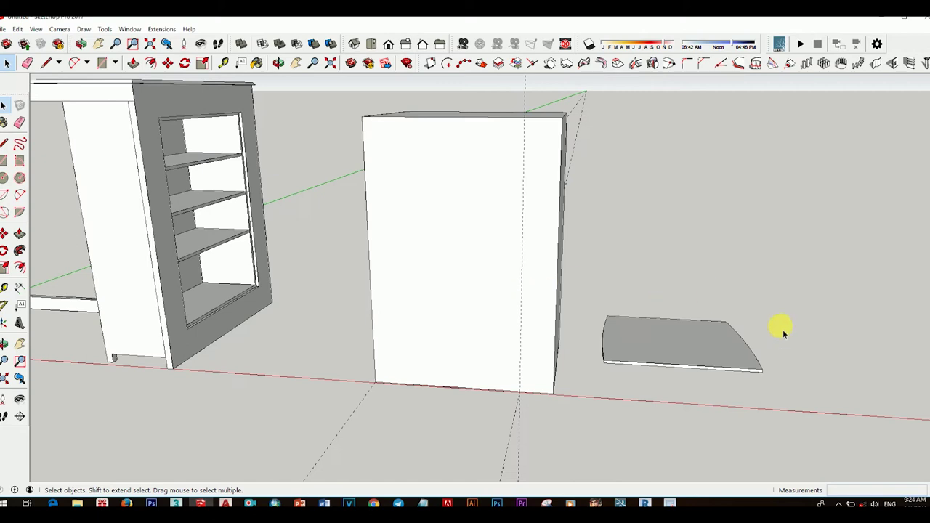
Step: Draw a 2-Point Arc from the box's bottom corner and push the face beside it
key("a")
left_click(553, 393)
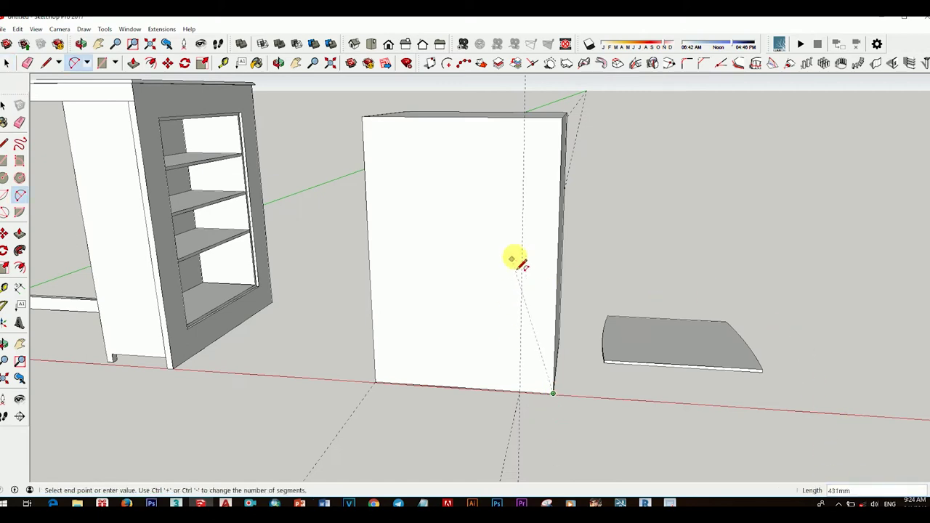
scroll(509, 291, "down", 3)
left_click(536, 311)
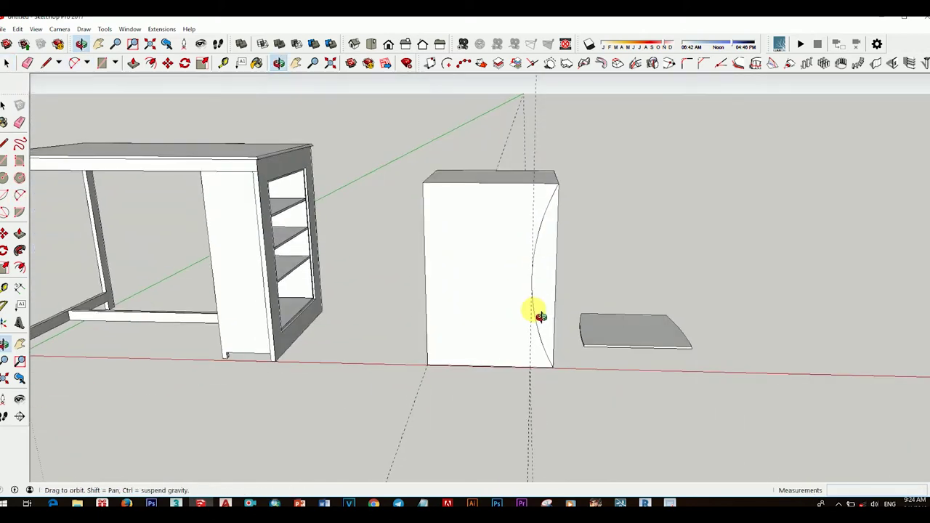
mouse_move(538, 313)
middle_mouse_down()
mouse_move(398, 304)
mouse_move(504, 315)
mouse_move(536, 339)
middle_mouse_up()
scroll(528, 307, "up", 3)
key("p")
left_click(528, 309)
key("Return")
Step: Draw a second arc from the bottom corner bowing across the front face, and select it
key("space")
key("a")
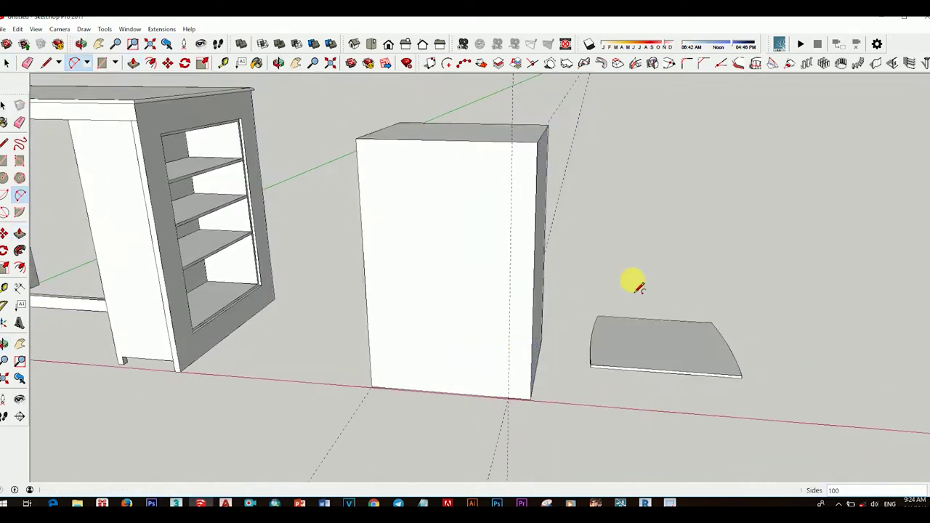
left_click(530, 399)
left_click(511, 254)
scroll(557, 347, "down", 3)
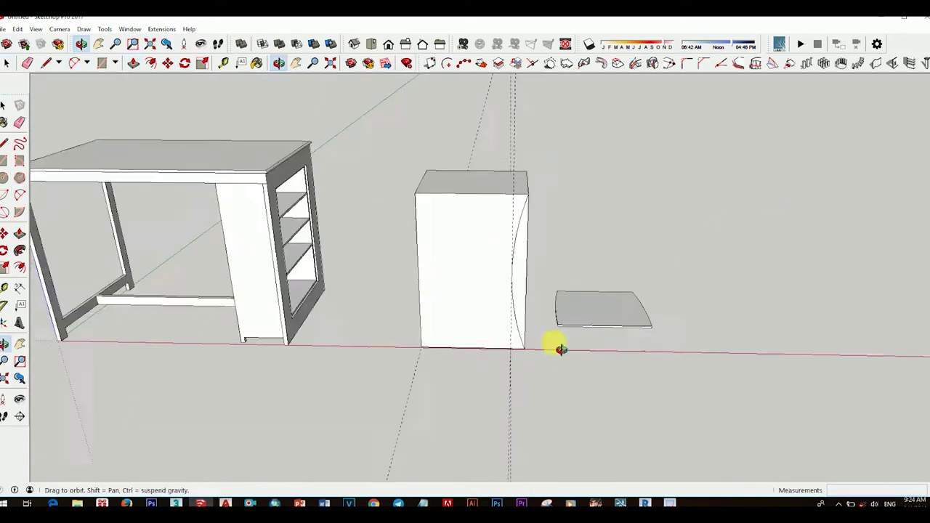
scroll(482, 254, "up", 3)
left_click(509, 254)
Step: Offset the arc 37mm into a parallel curve and erase the leftover edges
key("f")
left_click(517, 221)
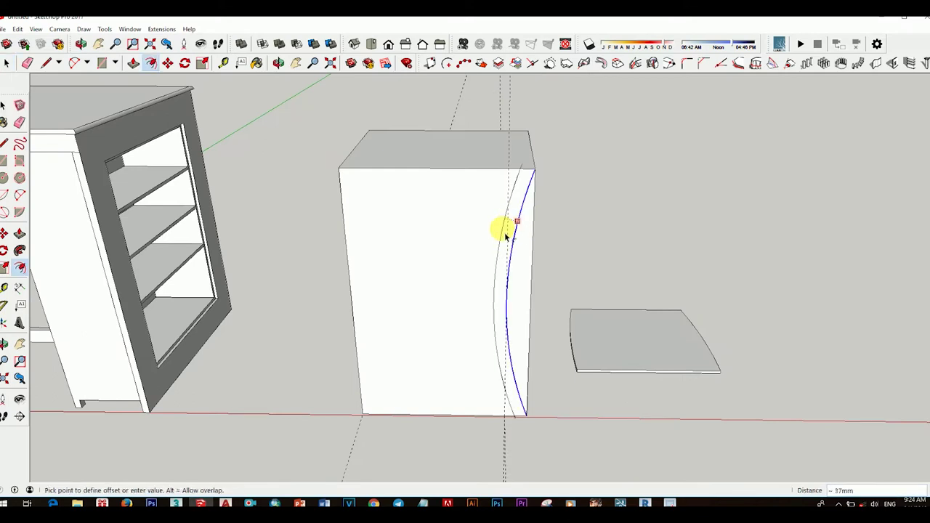
middle_click_drag(507, 236, 578, 347)
scroll(531, 211, "up", 1)
key("e")
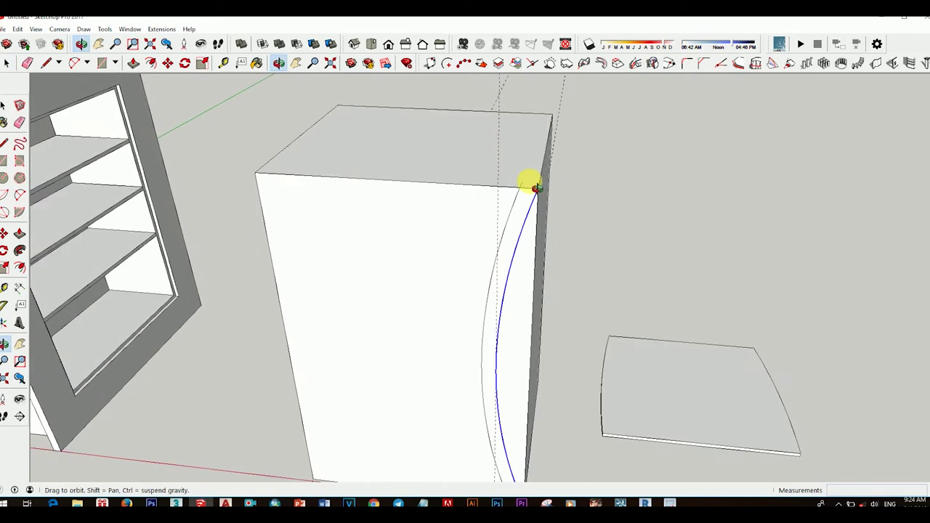
scroll(533, 203, "up", 1)
scroll(518, 194, "down", 3)
scroll(513, 317, "up", 2)
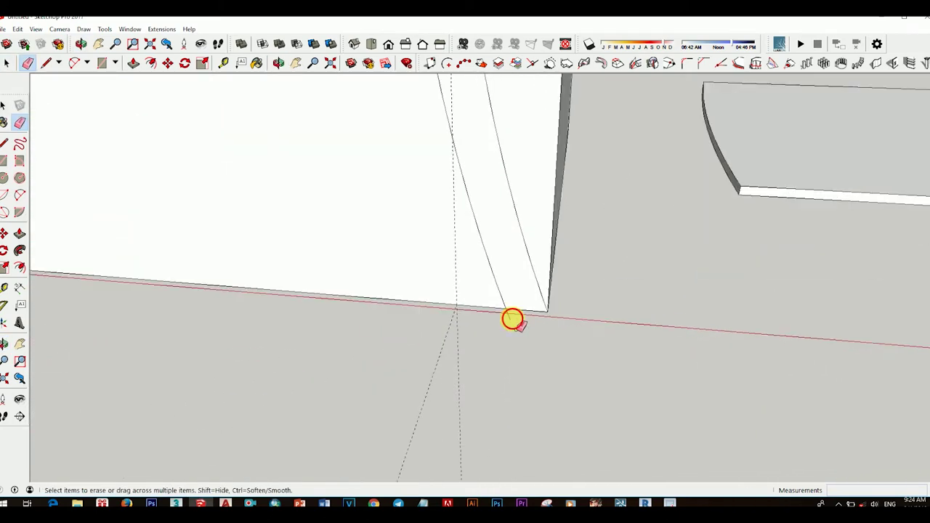
key("space")
scroll(509, 312, "down", 2)
middle_click_drag(465, 204, 500, 296)
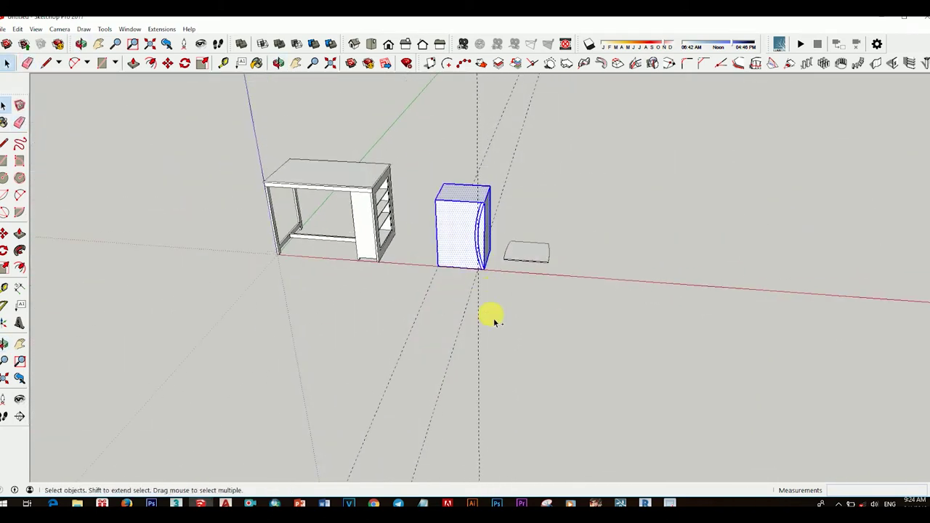
Step: Copy the box alongside and push its faces in until only the curved band remains
left_click(715, 322)
mouse_move(714, 323)
middle_mouse_down()
mouse_move(603, 323)
mouse_move(499, 233)
mouse_move(328, 256)
mouse_move(482, 256)
mouse_move(683, 305)
mouse_move(441, 189)
mouse_move(724, 363)
mouse_move(419, 333)
mouse_move(550, 354)
mouse_move(492, 305)
middle_mouse_up()
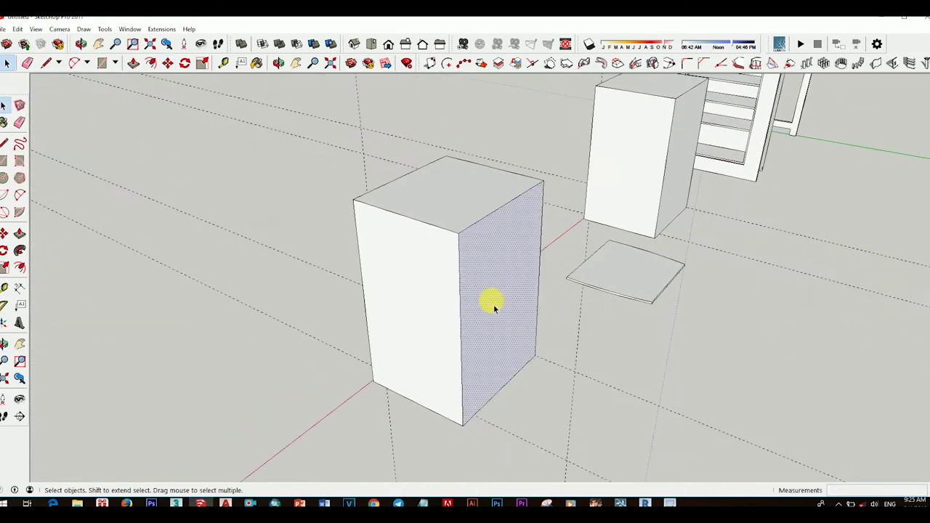
key("p")
left_click_drag(492, 305, 423, 272)
mouse_move(452, 278)
middle_mouse_down()
mouse_move(594, 345)
mouse_move(851, 298)
mouse_move(384, 295)
middle_mouse_up()
left_click_drag(384, 295, 376, 220)
left_click(377, 220)
key("space")
Step: Select the curved panel and inspect it up close from its top
mouse_move(383, 297)
middle_mouse_down()
mouse_move(660, 291)
mouse_move(648, 336)
mouse_move(679, 306)
mouse_move(617, 370)
mouse_move(602, 404)
middle_mouse_up()
key("space")
scroll(601, 295, "up", 2)
left_click(600, 294)
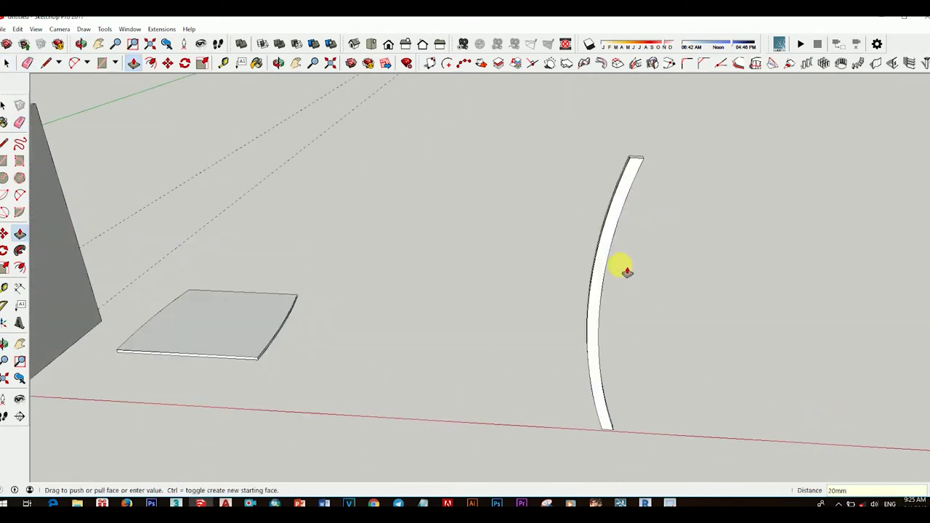
mouse_move(626, 272)
middle_mouse_down()
mouse_move(527, 371)
mouse_move(648, 349)
mouse_move(393, 390)
mouse_move(663, 224)
mouse_move(639, 194)
mouse_move(596, 373)
mouse_move(601, 363)
middle_mouse_up()
scroll(393, 389, "down", 3)
scroll(623, 233, "up", 5)
middle_click_drag(623, 233, 624, 178)
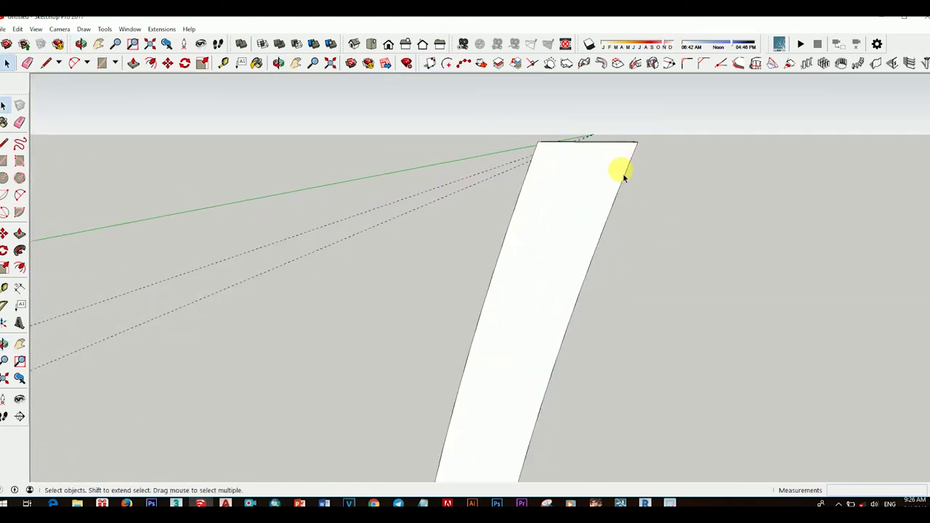
Step: Draw an arc across the strip's top and push away the sliver to round it
scroll(580, 153, "up", 3)
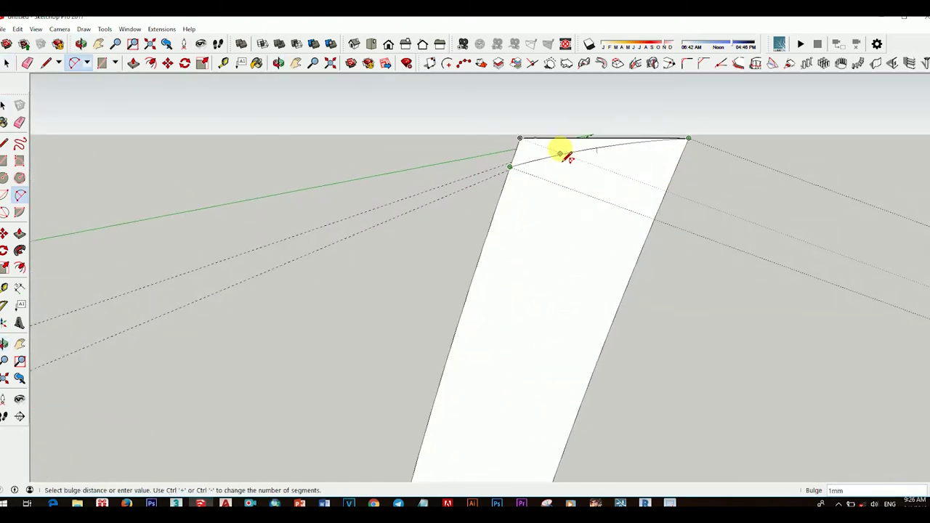
scroll(567, 145, "up", 3)
left_click(557, 138)
key("Return")
mouse_move(582, 208)
middle_mouse_down()
mouse_move(620, 224)
mouse_move(530, 197)
middle_mouse_up()
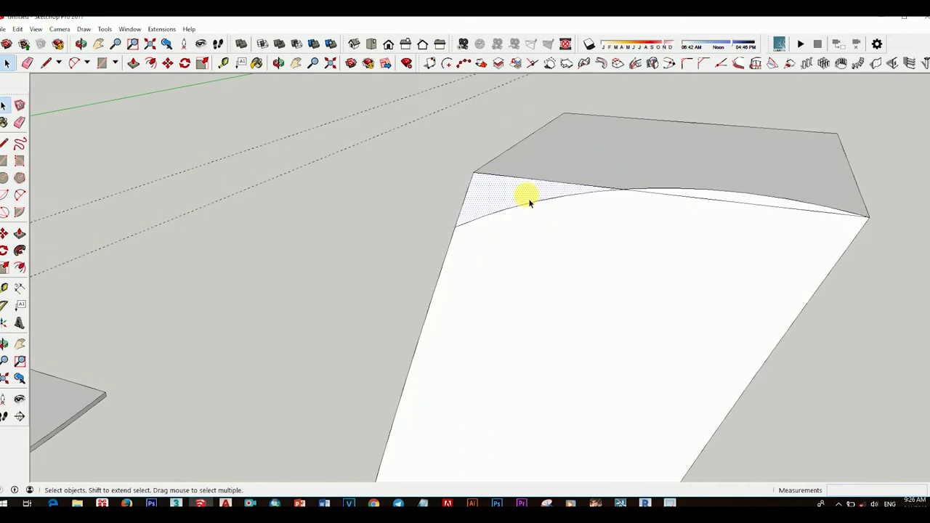
key("p")
left_click_drag(530, 197, 592, 135)
mouse_move(591, 136)
middle_mouse_down()
mouse_move(570, 136)
mouse_move(676, 114)
mouse_move(554, 129)
mouse_move(588, 156)
mouse_move(536, 143)
middle_mouse_up()
key("space")
Step: Soften the rounded top edge and view the desk, cabinet and curved panel
right_click(535, 144)
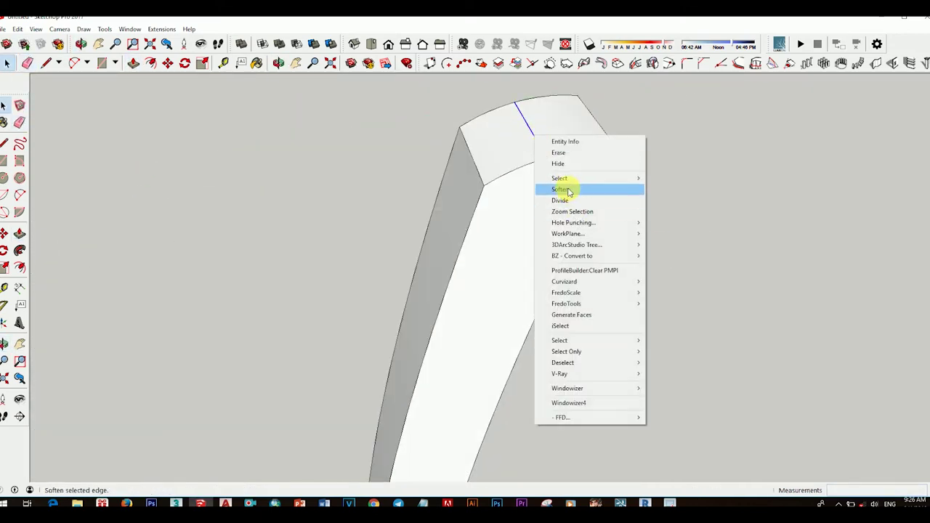
left_click(617, 187)
scroll(477, 266, "down", 5)
middle_click_drag(465, 342, 445, 293)
scroll(445, 292, "down", 5)
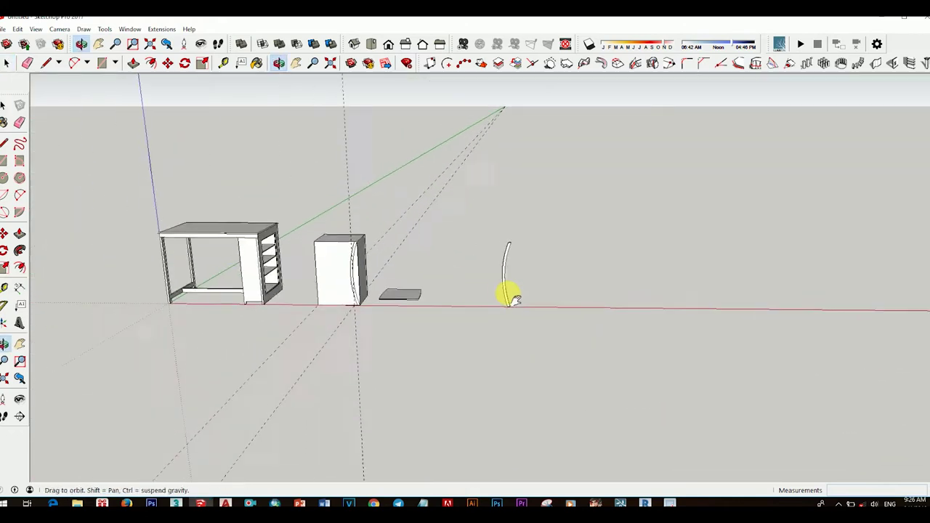
mouse_move(509, 290)
middle_mouse_down()
mouse_move(478, 339)
mouse_move(597, 288)
middle_mouse_up()
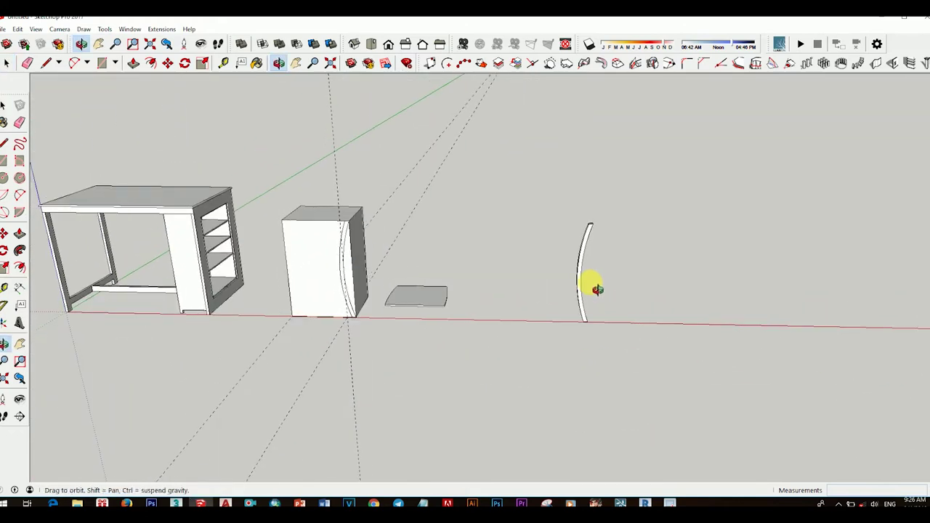
scroll(357, 281, "up", 2)
middle_click_drag(357, 281, 442, 297)
scroll(366, 332, "up", 2)
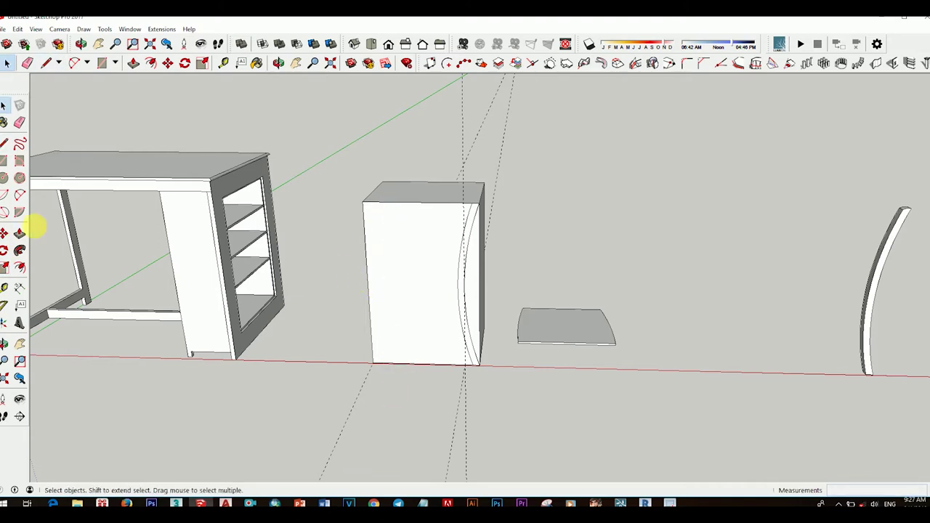
Step: Add the thin straight leg strip beside the pedestal with the Line tool
mouse_move(393, 260)
middle_mouse_down()
mouse_move(446, 197)
mouse_move(418, 275)
mouse_move(411, 224)
middle_mouse_up()
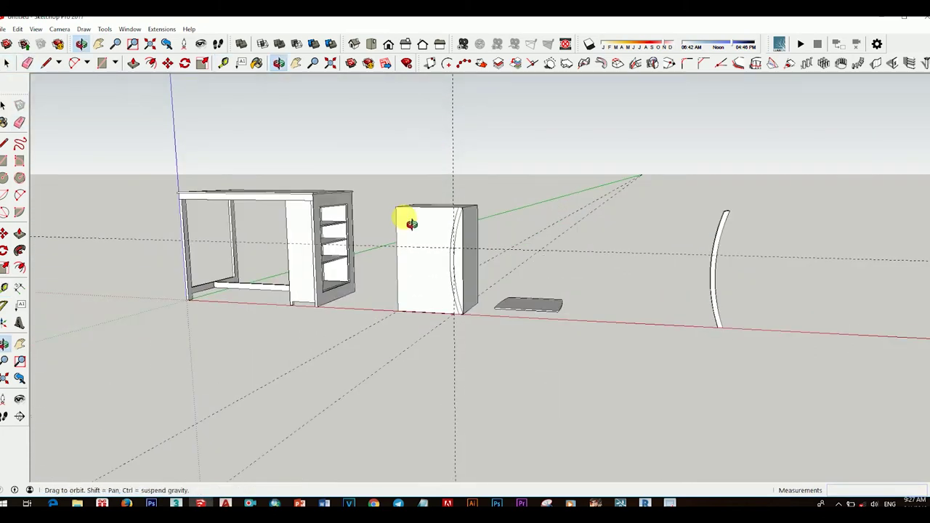
scroll(339, 243, "up", 3)
mouse_move(339, 242)
middle_mouse_down()
mouse_move(472, 250)
mouse_move(316, 237)
mouse_move(448, 243)
middle_mouse_up()
scroll(449, 243, "down", 2)
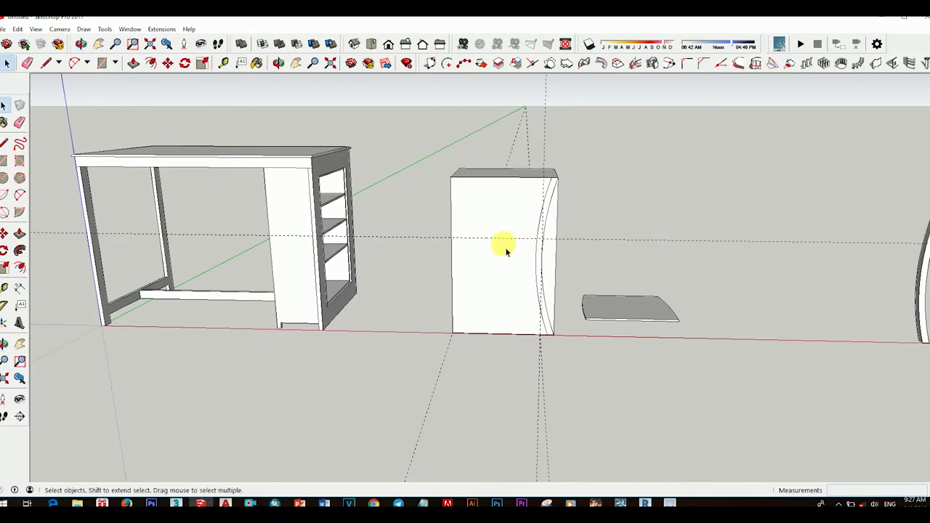
scroll(435, 247, "up", 2)
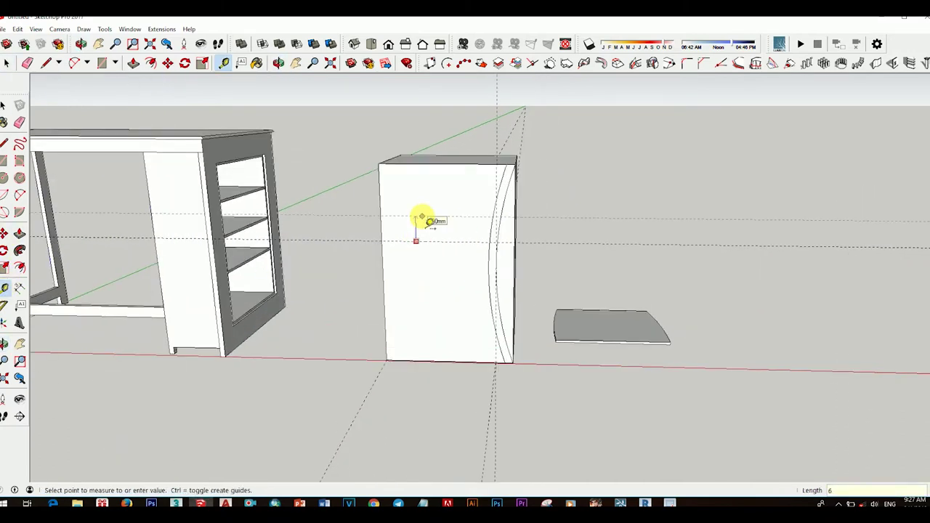
scroll(428, 242, "down", 3)
scroll(442, 253, "up", 3)
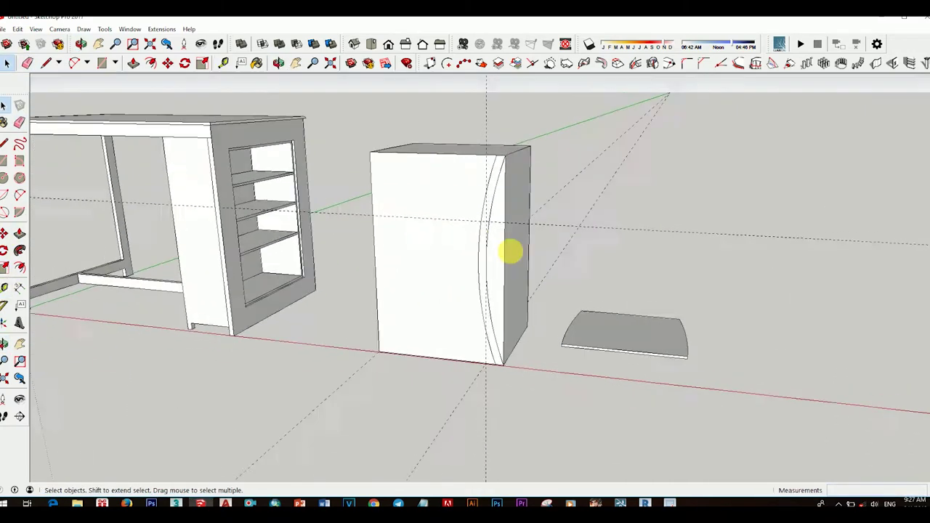
middle_click_drag(511, 254, 590, 292)
scroll(453, 249, "up", 3)
scroll(422, 266, "down", 1)
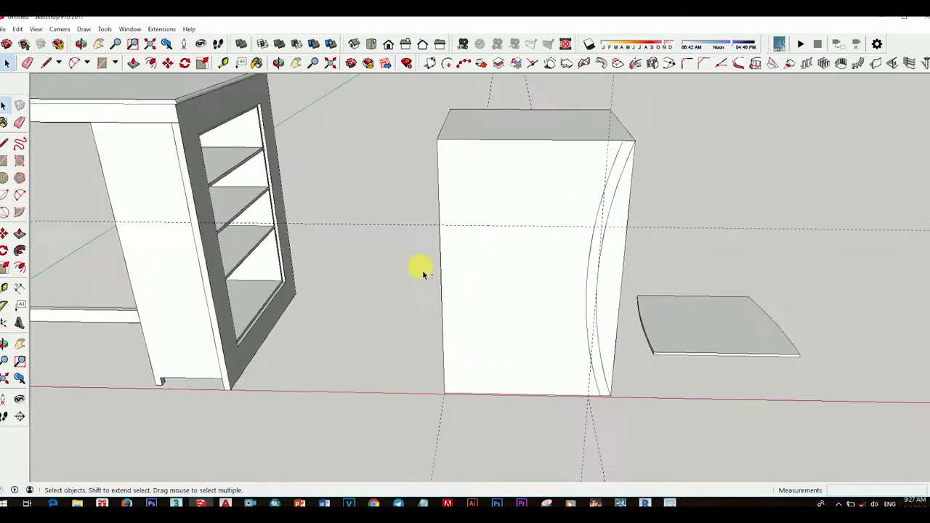
key("l")
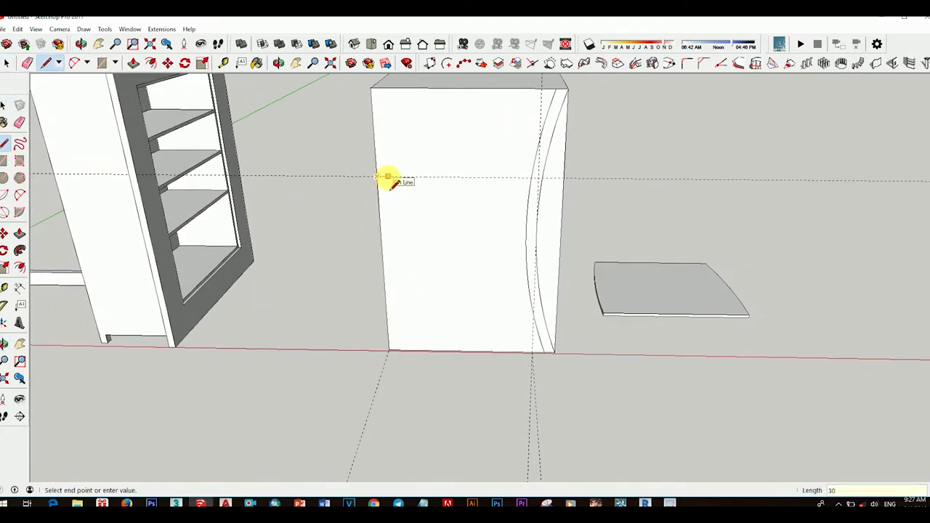
scroll(382, 246, "down", 3)
left_click(383, 247)
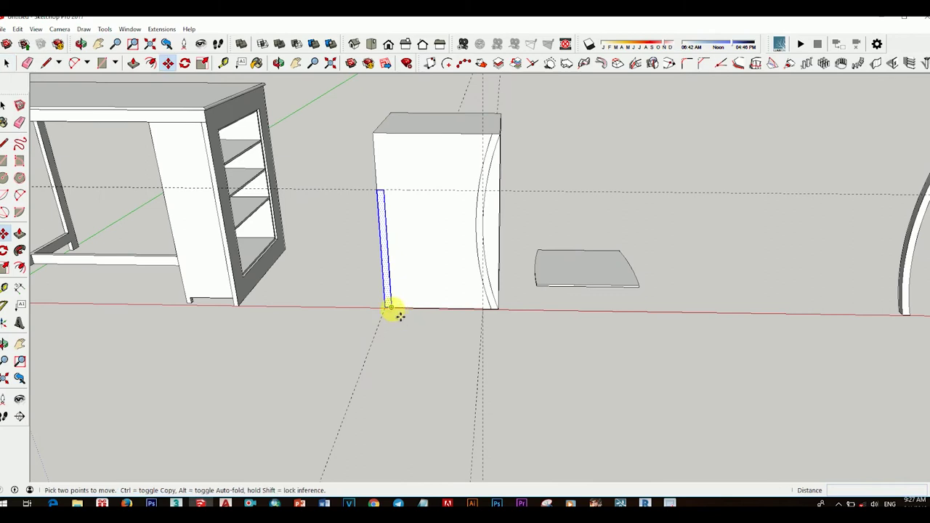
scroll(588, 317, "down", 3)
middle_click_drag(587, 318, 643, 327)
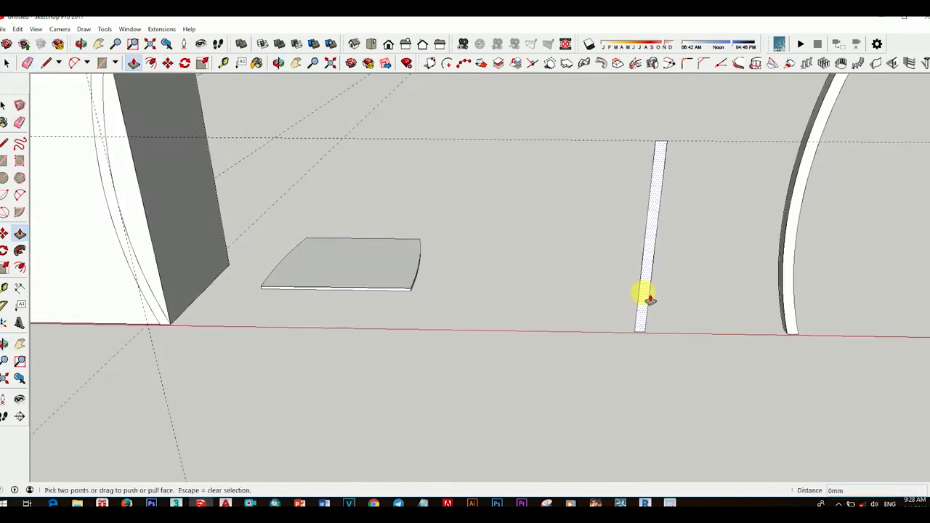
Step: Make the seat panel a group
key("space")
scroll(453, 257, "down", 5)
scroll(453, 257, "up", 3)
right_click(452, 251)
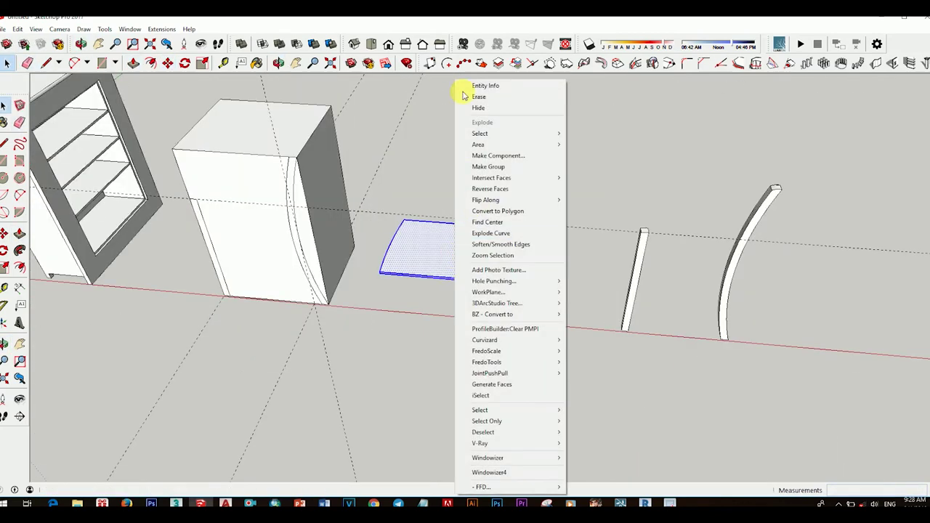
left_click(501, 168)
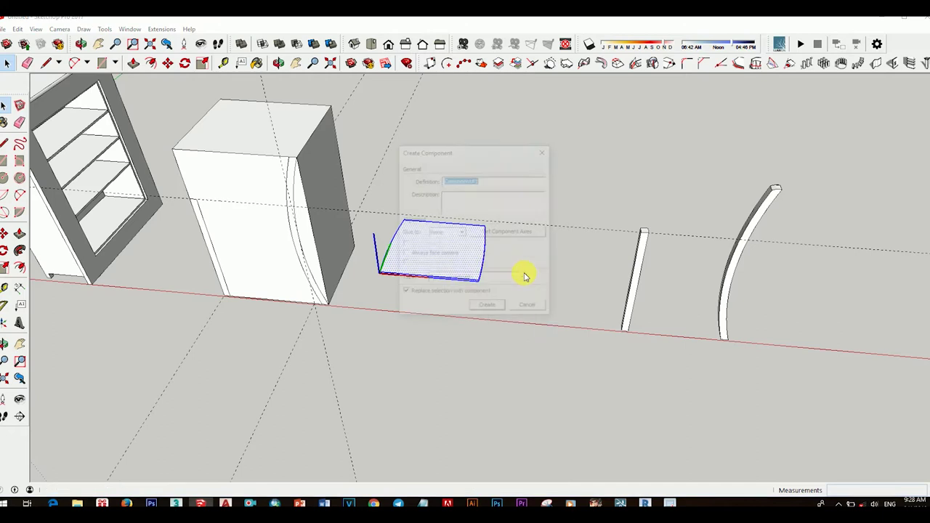
Step: Make the straight leg and the curved leg into separate components
right_click(636, 324)
left_click(680, 184)
left_click(484, 308)
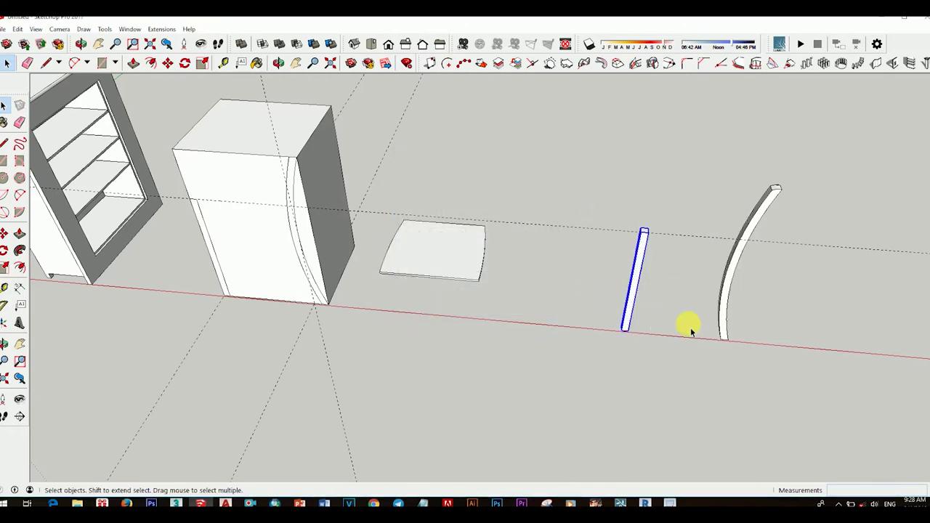
right_click(731, 290)
left_click(742, 175)
left_click(516, 307)
Step: Pick up the seat panel by its corner with Move (M)
mouse_move(773, 332)
middle_mouse_down()
mouse_move(646, 356)
mouse_move(744, 308)
middle_mouse_up()
scroll(536, 291, "up", 3)
middle_click_drag(536, 291, 405, 303)
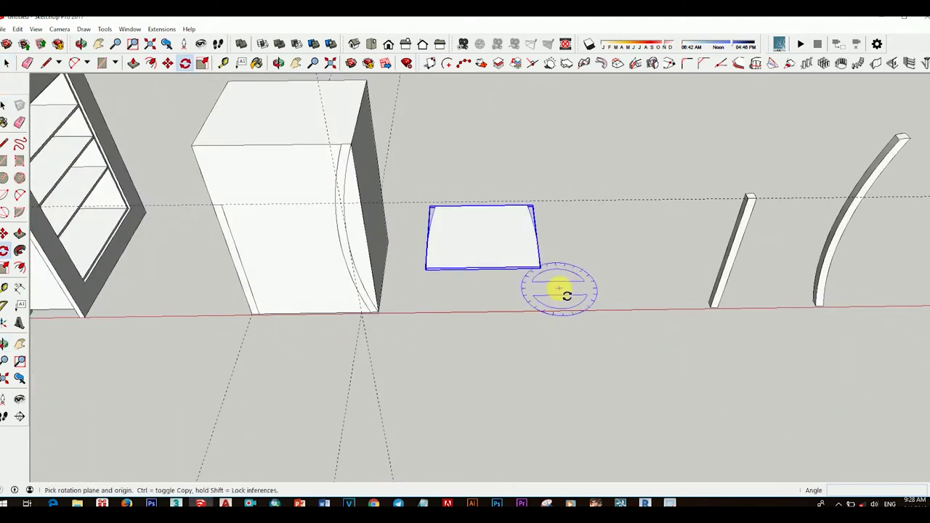
key("space")
mouse_move(610, 335)
middle_mouse_down()
mouse_move(561, 305)
mouse_move(603, 308)
mouse_move(619, 203)
mouse_move(570, 189)
mouse_move(512, 229)
middle_mouse_up()
key("m")
Step: Set the seat panel's corner onto the top of the legs
key("m")
scroll(332, 266, "up", 3)
scroll(383, 283, "up", 2)
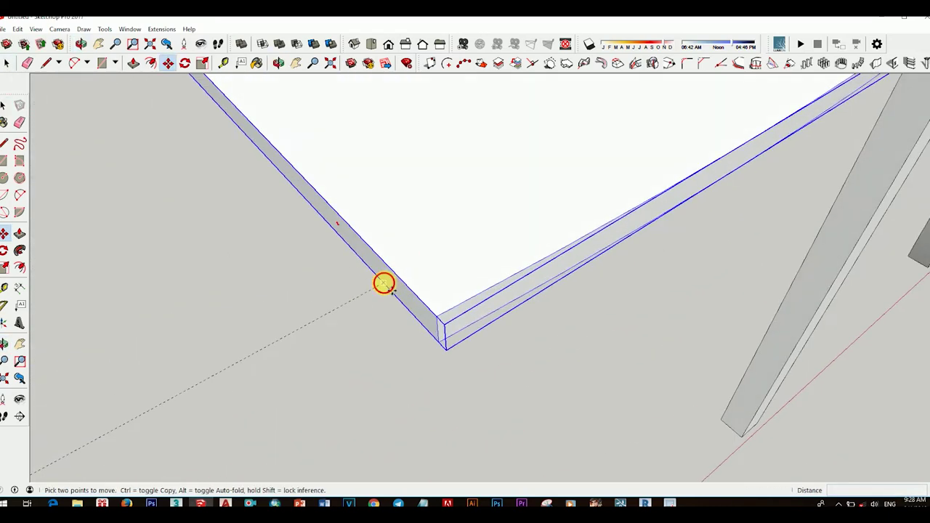
mouse_move(382, 283)
middle_mouse_down()
mouse_move(399, 237)
mouse_move(486, 229)
middle_mouse_up()
key("space")
scroll(487, 229, "down", 5)
mouse_move(477, 322)
middle_mouse_down()
mouse_move(443, 307)
mouse_move(448, 245)
middle_mouse_up()
scroll(524, 314, "up", 5)
key("m")
mouse_move(525, 314)
middle_mouse_down()
mouse_move(446, 266)
mouse_move(462, 267)
middle_mouse_up()
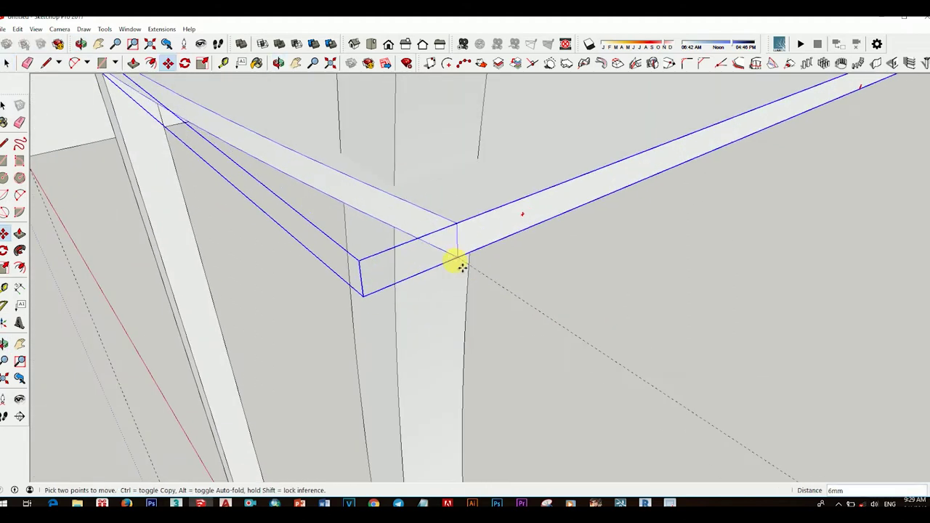
scroll(491, 270, "down", 5)
Step: Orbit to side and underside views to check the seat on the legs
middle_click_drag(590, 204, 417, 137)
key("space")
scroll(422, 287, "up", 5)
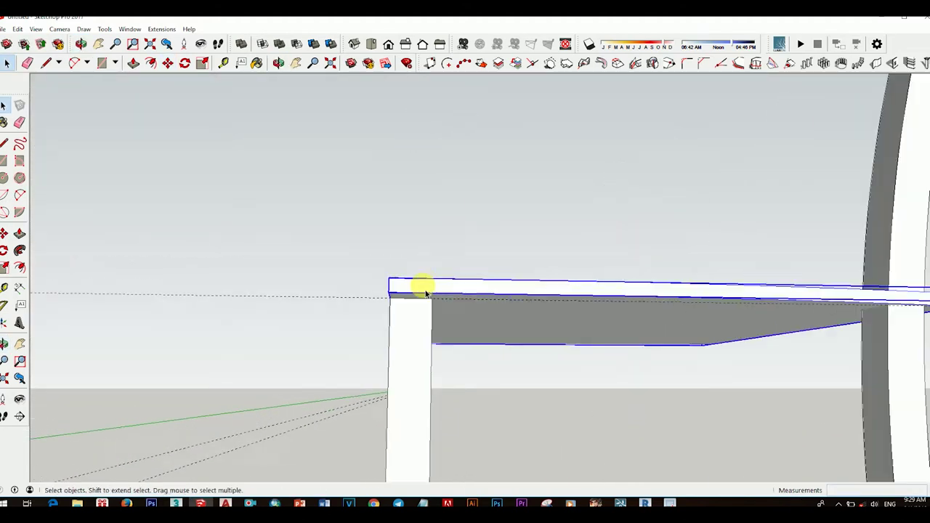
scroll(438, 308, "up", 2)
scroll(438, 308, "up", 3)
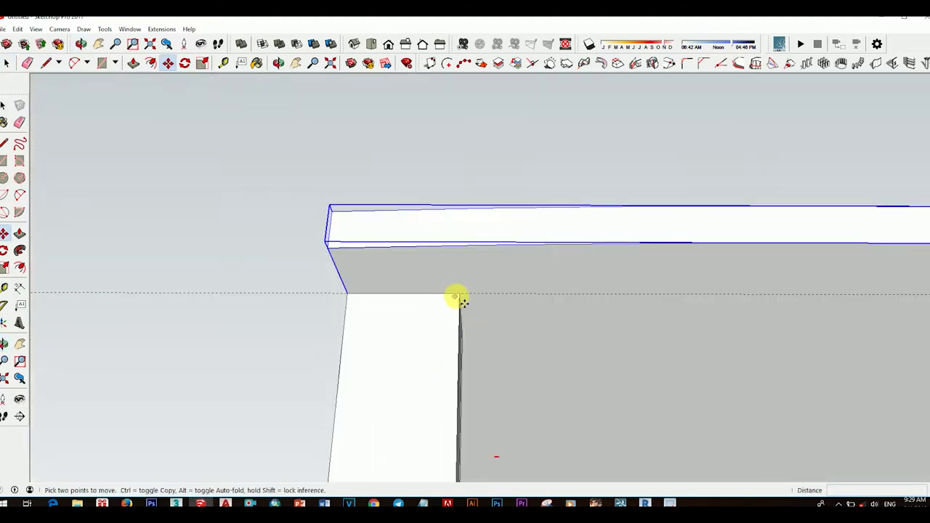
scroll(472, 334, "down", 5)
mouse_move(509, 370)
middle_mouse_down()
mouse_move(415, 363)
mouse_move(405, 374)
mouse_move(314, 216)
mouse_move(411, 353)
mouse_move(453, 284)
mouse_move(564, 337)
mouse_move(438, 268)
mouse_move(328, 353)
mouse_move(285, 353)
middle_mouse_up()
scroll(438, 267, "up", 5)
Step: Push/Pull a leg face to form the rail beneath the seat
scroll(442, 266, "up", 3)
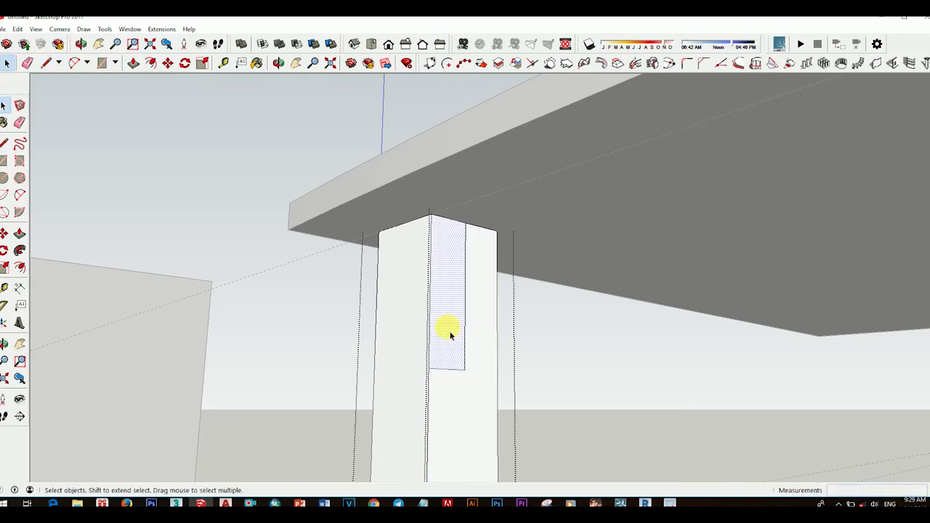
key("p")
scroll(450, 335, "down", 5)
scroll(638, 312, "up", 3)
scroll(623, 305, "up", 2)
scroll(607, 312, "up", 2)
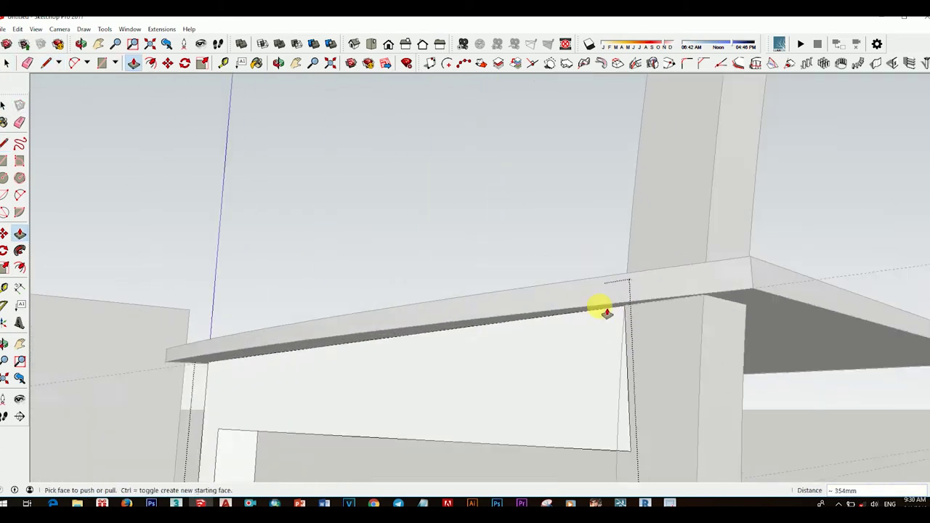
scroll(607, 313, "down", 3)
key("space")
scroll(459, 322, "down", 2)
scroll(465, 348, "down", 3)
scroll(472, 364, "down", 2)
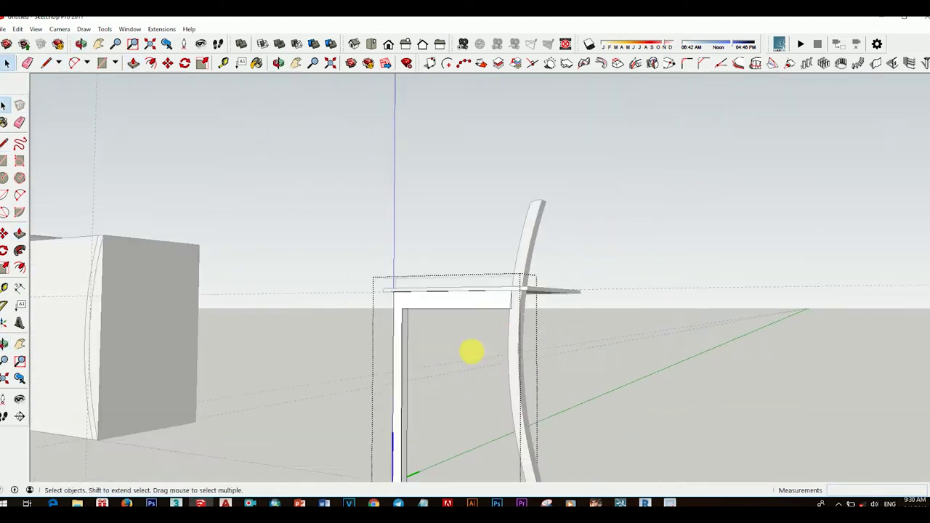
mouse_move(471, 352)
middle_mouse_down()
mouse_move(499, 380)
mouse_move(536, 364)
middle_mouse_up()
scroll(536, 312, "up", 3)
scroll(469, 278, "up", 2)
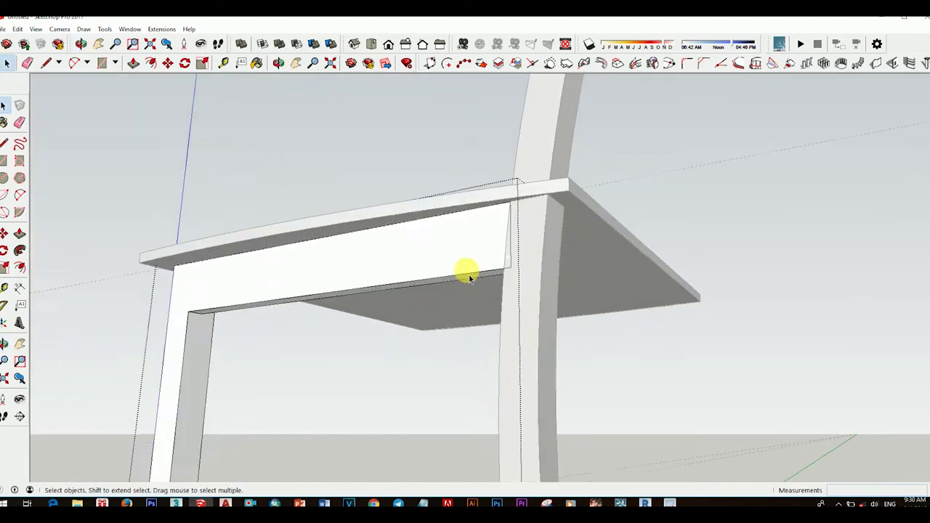
scroll(481, 282, "up", 2)
key("p")
scroll(486, 272, "down", 3)
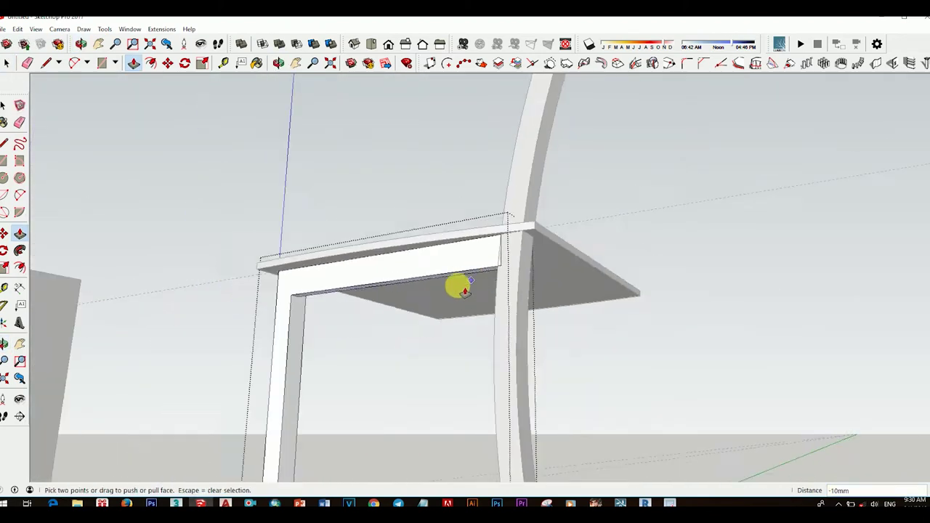
scroll(456, 287, "down", 3)
mouse_move(504, 316)
middle_mouse_down()
mouse_move(494, 318)
mouse_move(450, 276)
middle_mouse_up()
scroll(451, 276, "up", 5)
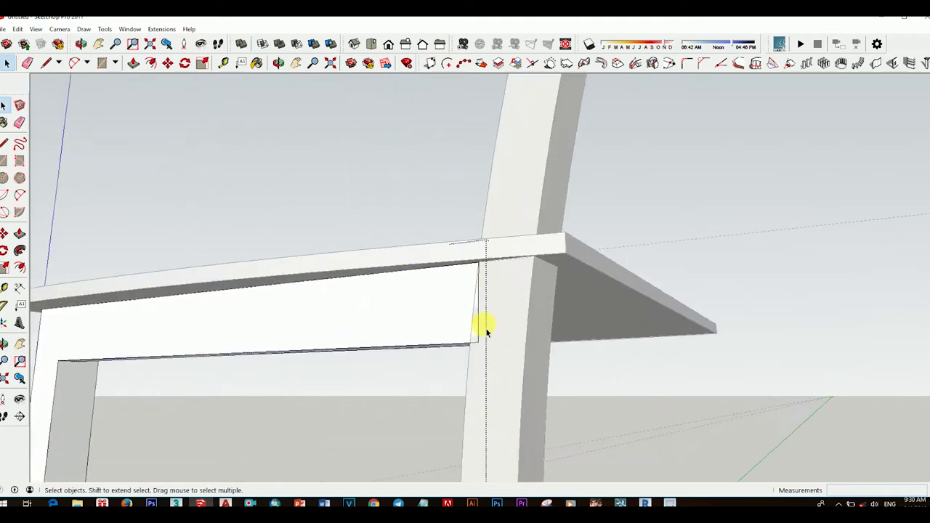
Step: Draw an arc and a dividing line on the rail end where it meets the back leg
key("a")
scroll(494, 326, "up", 2)
left_click(484, 230)
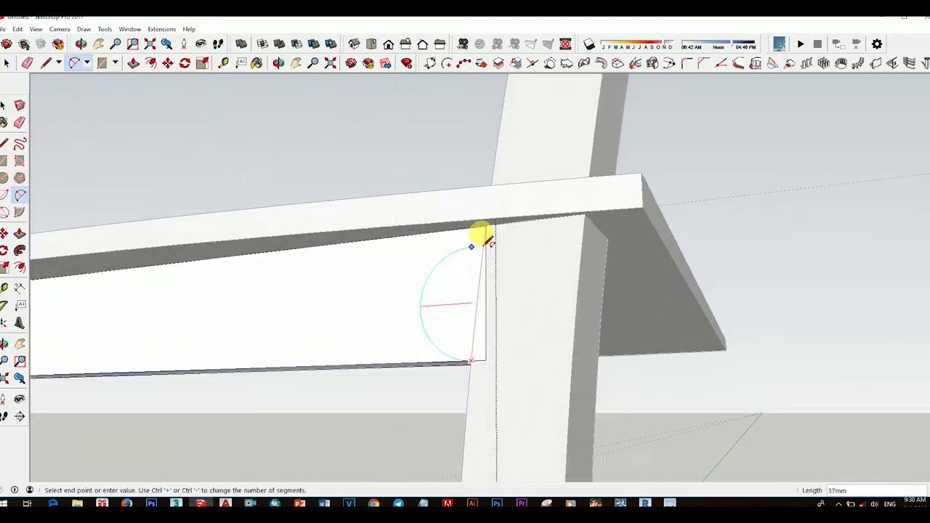
scroll(480, 240, "up", 2)
left_click(470, 427)
key("space")
left_click(489, 364)
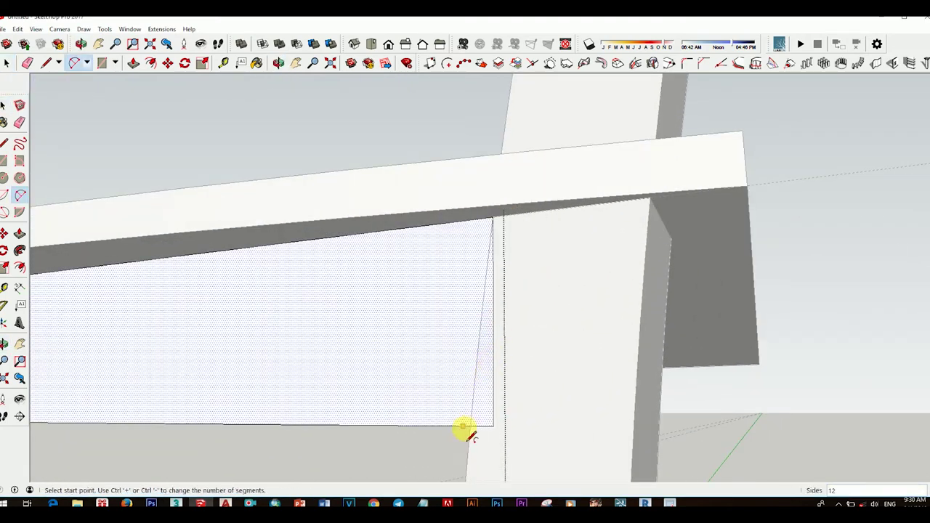
left_click(541, 281)
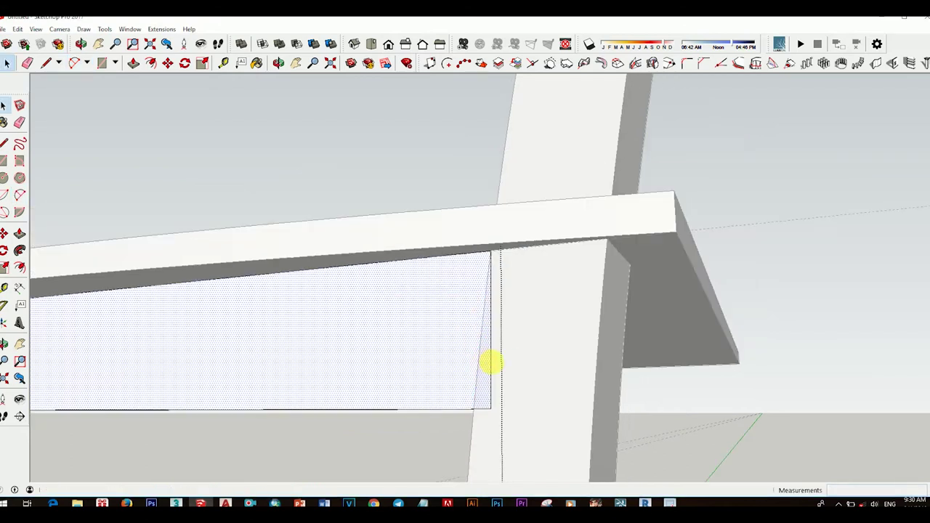
key("l")
left_click(473, 411)
left_click(490, 245)
Step: Push the thin sliver at the rail end back 15mm to trim the rail
key("space")
left_click(486, 400)
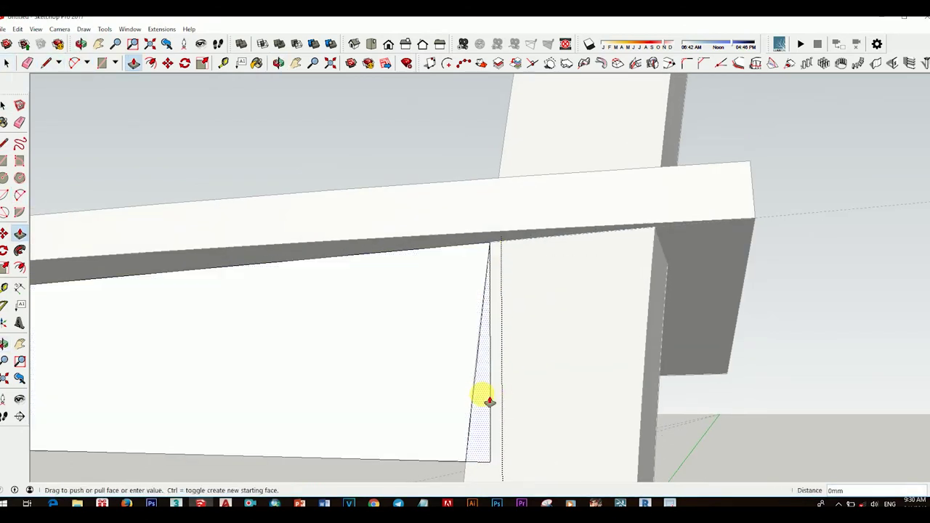
left_click(489, 401)
mouse_move(490, 402)
middle_mouse_down()
mouse_move(645, 292)
mouse_move(322, 342)
mouse_move(686, 390)
mouse_move(560, 295)
mouse_move(517, 356)
mouse_move(507, 276)
mouse_move(414, 400)
middle_mouse_up()
left_click(536, 357)
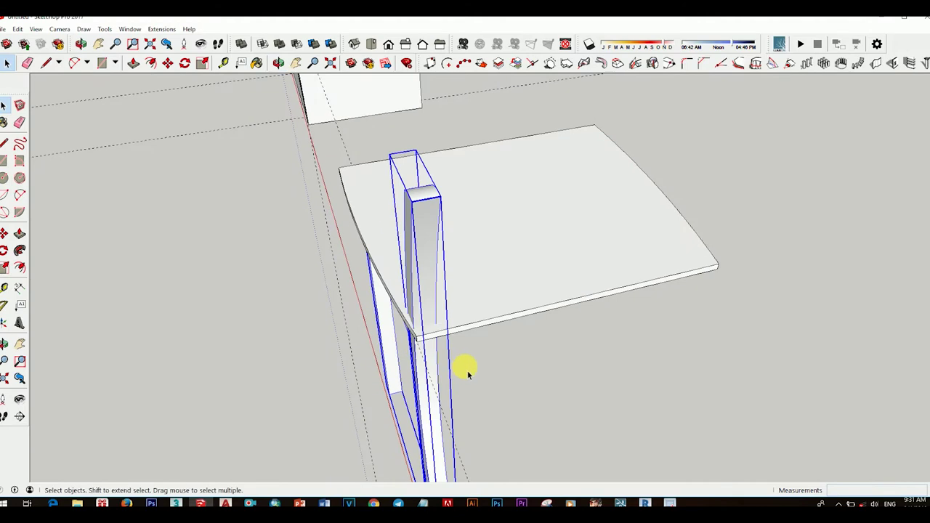
Step: Copy the side leg frame across the seat and make the copy unique
key("m")
scroll(436, 317, "up", 3)
key("ctrl")
left_click(435, 317)
left_click(851, 204)
key("space")
scroll(629, 243, "down", 5)
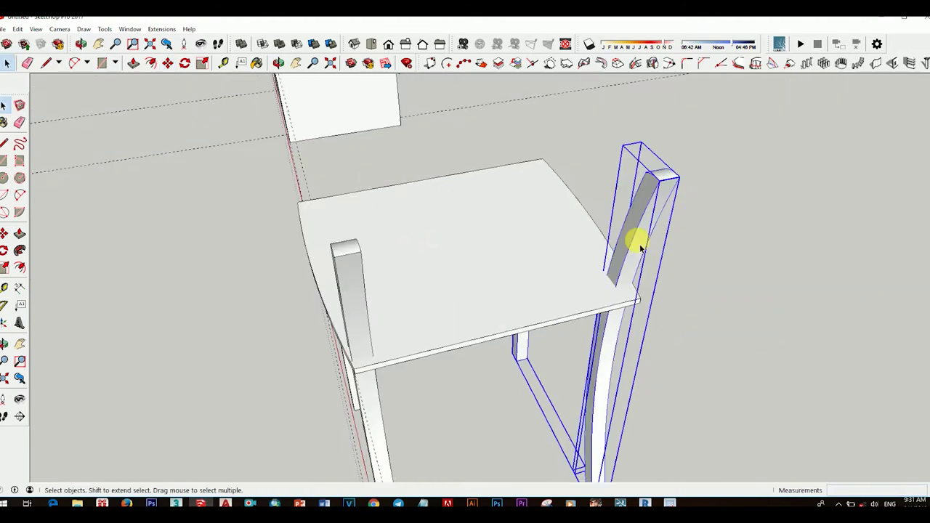
right_click(629, 242)
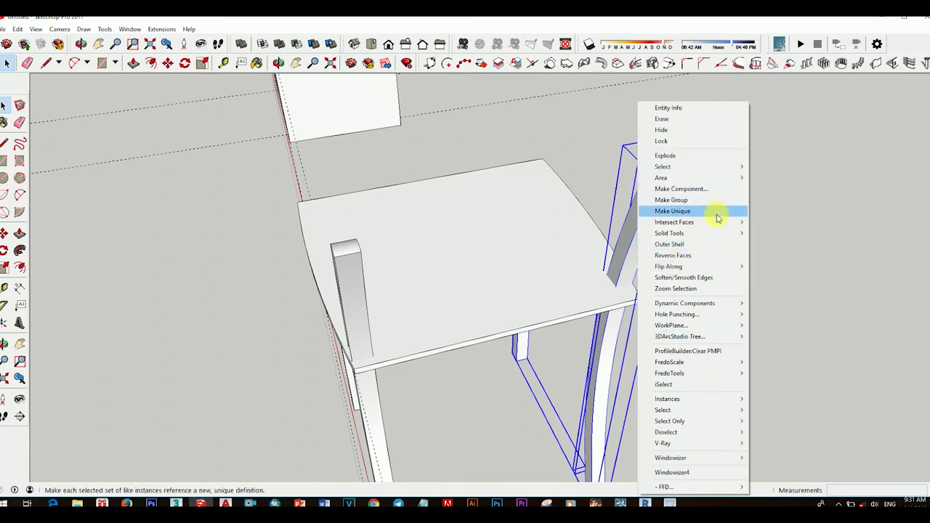
left_click(723, 250)
scroll(405, 384, "up", 3)
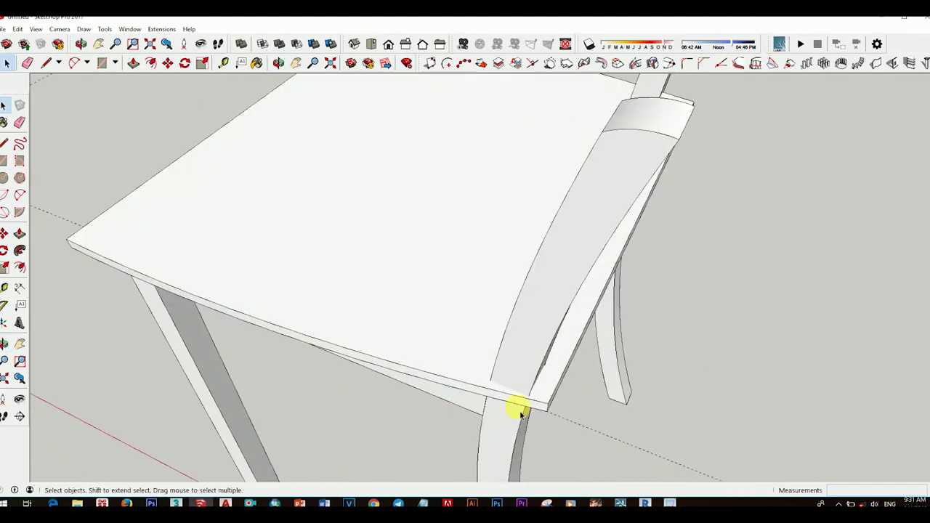
scroll(515, 404, "up", 3)
Step: Move the copied leg frame 50mm into place and view the chair from the front and side
key("l")
scroll(473, 384, "up", 2)
left_click(473, 384)
key("space")
scroll(453, 295, "down", 3)
scroll(525, 338, "down", 3)
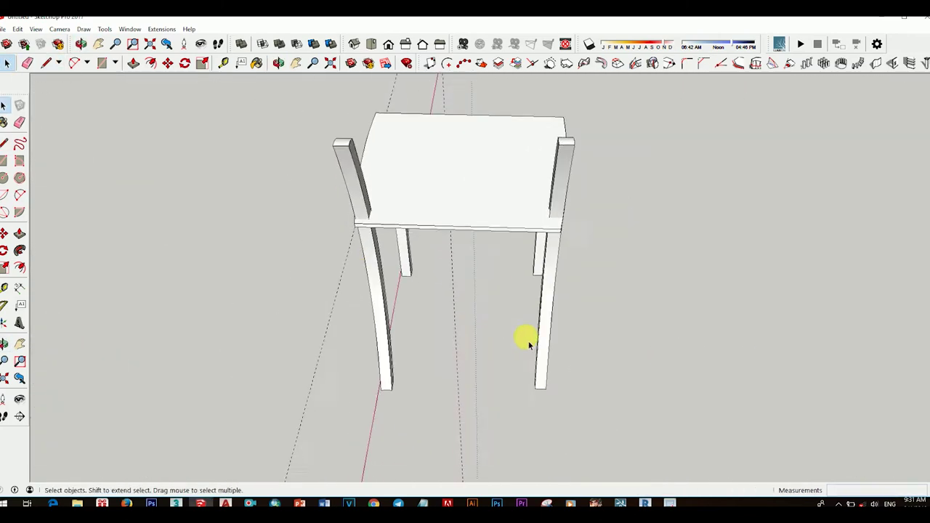
scroll(516, 309, "up", 2)
left_click_drag(712, 404, 706, 397)
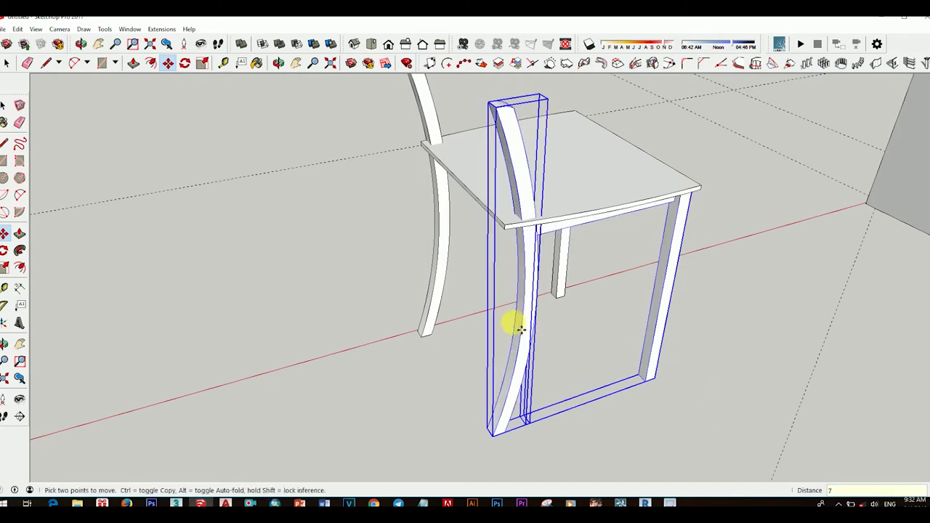
key("space")
scroll(717, 374, "down", 3)
left_click(717, 374)
scroll(600, 380, "up", 3)
mouse_move(601, 381)
middle_mouse_down()
mouse_move(680, 279)
mouse_move(525, 224)
middle_mouse_up()
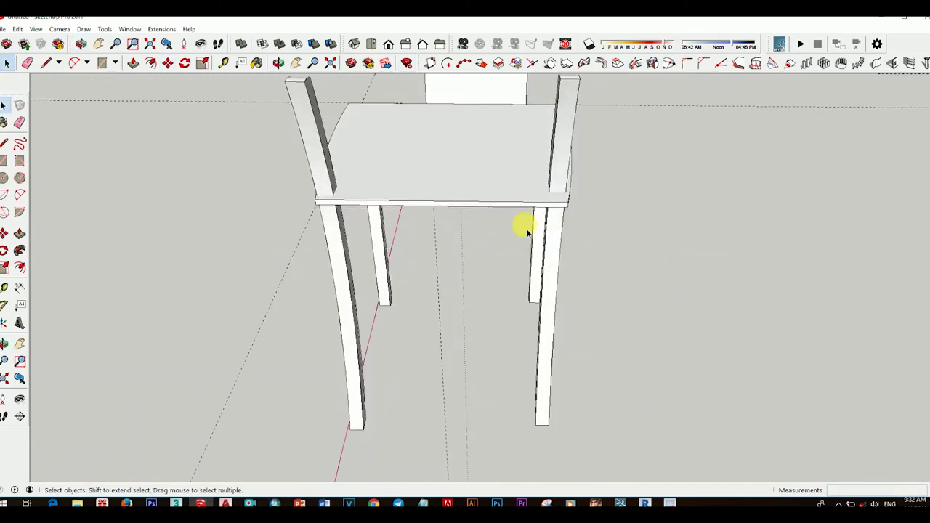
scroll(557, 259, "down", 3)
mouse_move(556, 260)
middle_mouse_down()
mouse_move(477, 260)
mouse_move(391, 168)
mouse_move(473, 166)
mouse_move(378, 179)
mouse_move(311, 245)
middle_mouse_up()
Step: Make the selected chair leg unique, independent of its copies
scroll(378, 178, "up", 3)
scroll(311, 245, "down", 2)
scroll(311, 245, "down", 3)
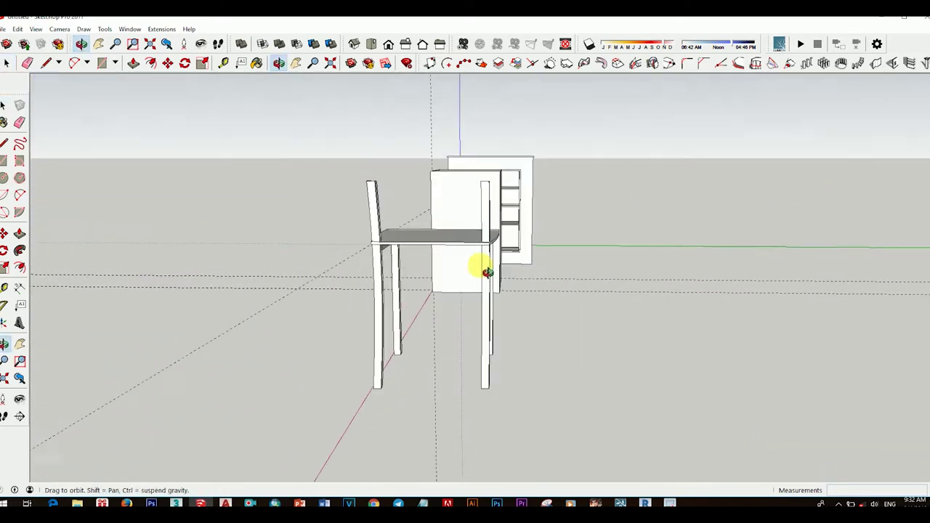
scroll(482, 266, "up", 5)
left_click(374, 264)
scroll(373, 264, "up", 2)
right_click(367, 182)
left_click(420, 120)
scroll(370, 318, "down", 3)
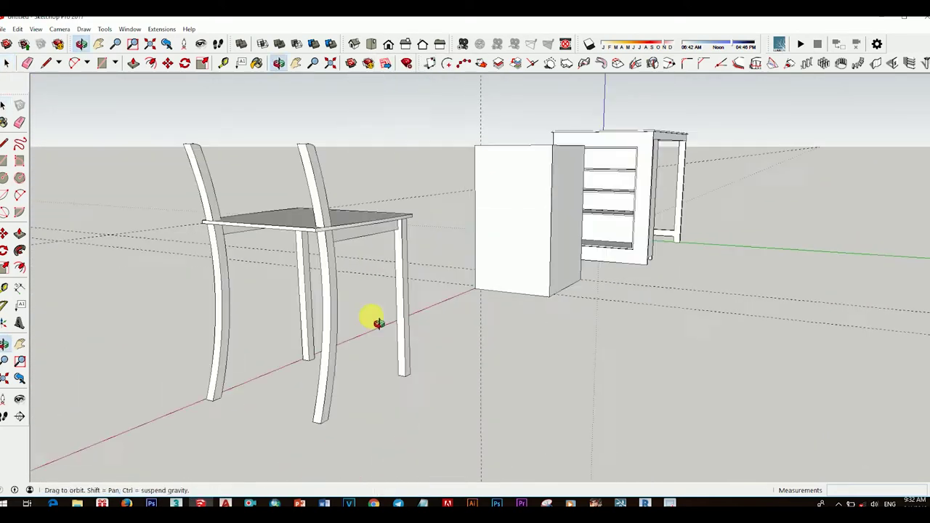
scroll(339, 274, "up", 3)
scroll(327, 199, "up", 2)
Step: Draw guide lines on the back leg face below the seat
mouse_move(327, 200)
middle_mouse_down()
mouse_move(343, 204)
mouse_move(333, 202)
middle_mouse_up()
scroll(339, 233, "up", 2)
scroll(356, 251, "up", 2)
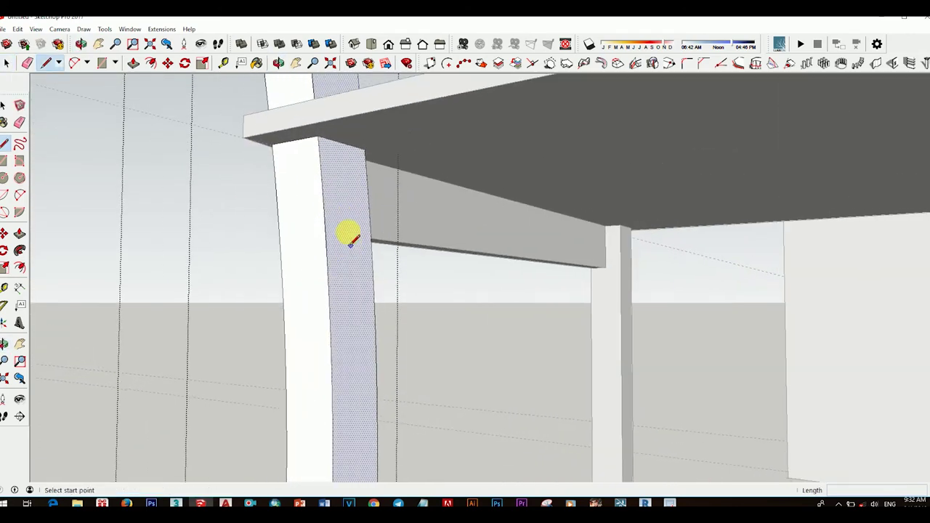
scroll(363, 153, "down", 1)
left_click(285, 125)
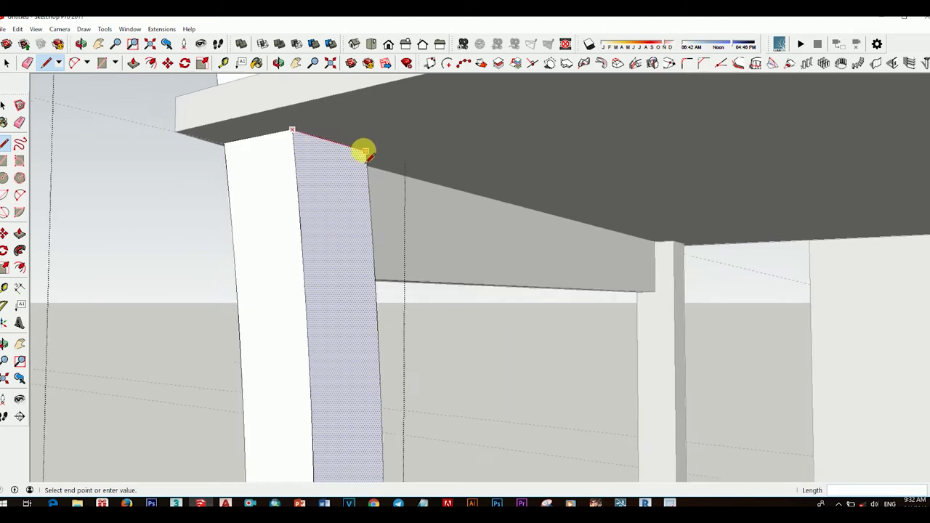
scroll(361, 150, "up", 1)
scroll(322, 145, "down", 1)
mouse_move(332, 251)
middle_mouse_down()
mouse_move(335, 275)
mouse_move(373, 280)
mouse_move(453, 243)
middle_mouse_up()
key("t")
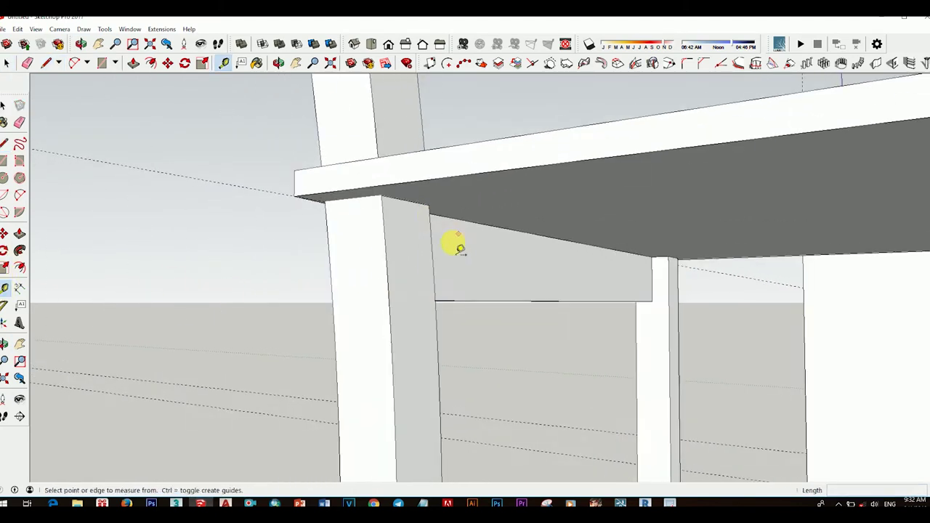
scroll(309, 197, "up", 2)
middle_click_drag(343, 312, 418, 325)
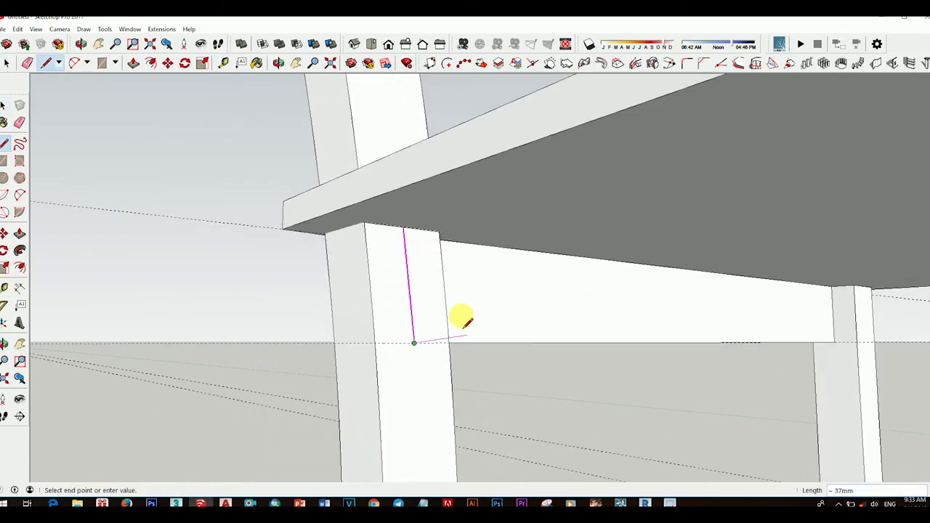
key("space")
mouse_move(465, 324)
middle_mouse_down()
mouse_move(270, 323)
mouse_move(411, 326)
mouse_move(431, 339)
middle_mouse_up()
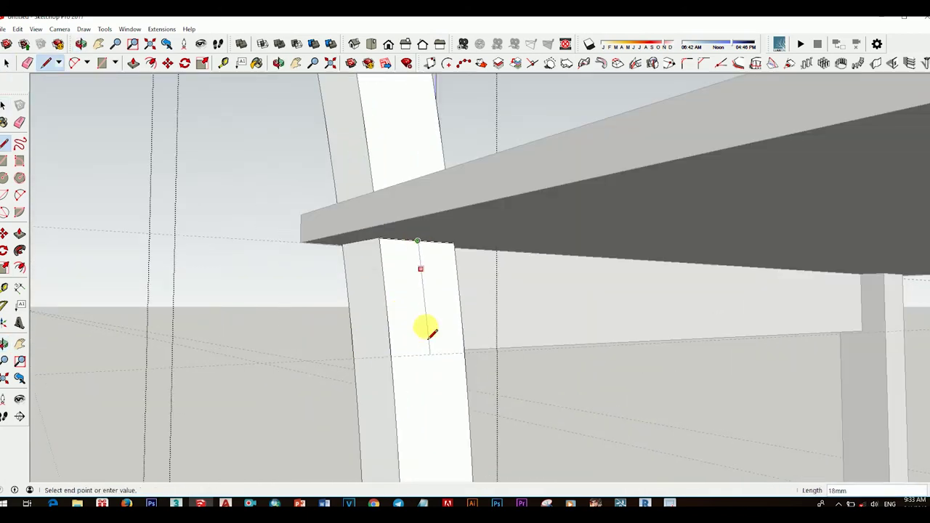
key("space")
left_click(411, 307)
mouse_move(412, 307)
middle_mouse_down()
mouse_move(429, 339)
mouse_move(503, 313)
middle_mouse_up()
key("space")
Step: Extend the seat rail face with Push/Pull until it reaches the front leg
scroll(560, 315, "down", 3)
middle_click_drag(561, 315, 633, 266)
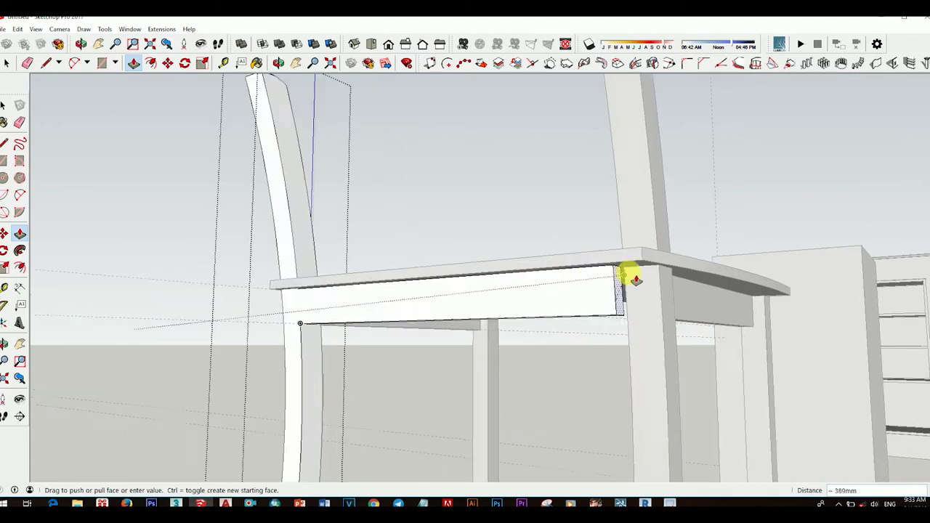
scroll(582, 290, "up", 5)
middle_click_drag(582, 290, 602, 288)
scroll(562, 389, "down", 5)
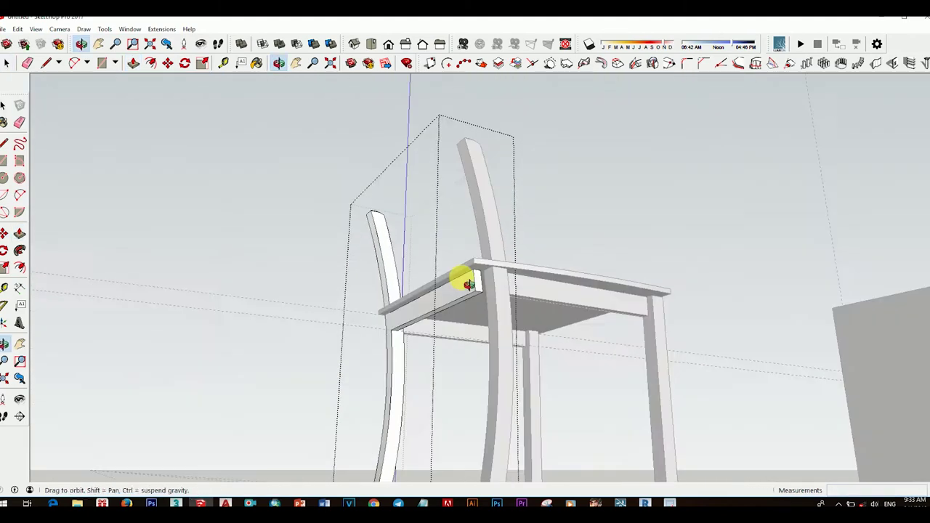
key("space")
mouse_move(468, 276)
middle_mouse_down()
mouse_move(519, 359)
mouse_move(504, 314)
mouse_move(458, 282)
mouse_move(374, 87)
mouse_move(439, 205)
mouse_move(339, 156)
mouse_move(189, 255)
mouse_move(413, 265)
mouse_move(470, 239)
mouse_move(234, 262)
mouse_move(559, 276)
middle_mouse_up()
left_click(458, 282)
scroll(535, 295, "up", 5)
scroll(434, 263, "up", 3)
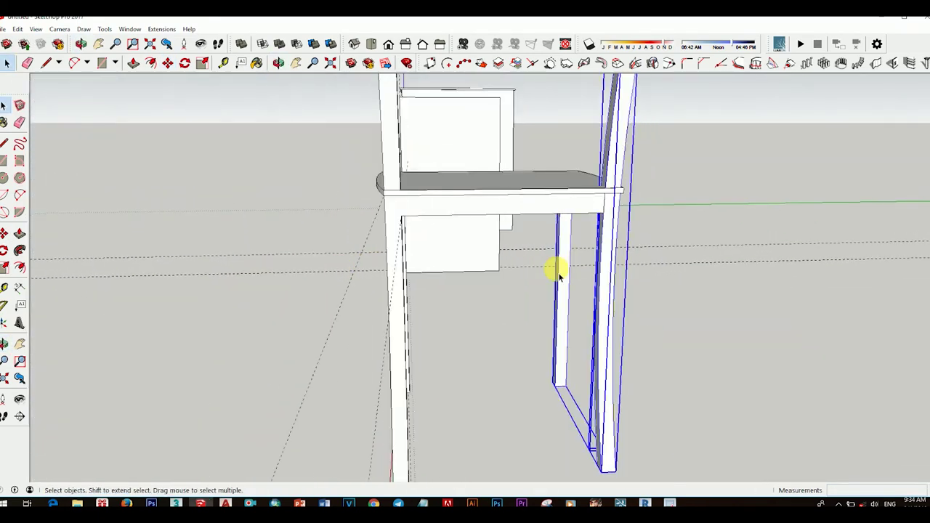
Step: Mirror the copied curved back leg across the chair's width, then orbit to check both posts
mouse_move(575, 275)
left_mouse_down()
mouse_move(687, 252)
mouse_move(677, 250)
left_mouse_up()
mouse_move(677, 249)
middle_mouse_down()
mouse_move(474, 249)
mouse_move(490, 181)
mouse_move(486, 113)
mouse_move(501, 304)
mouse_move(474, 239)
mouse_move(443, 239)
middle_mouse_up()
scroll(429, 276, "down", 5)
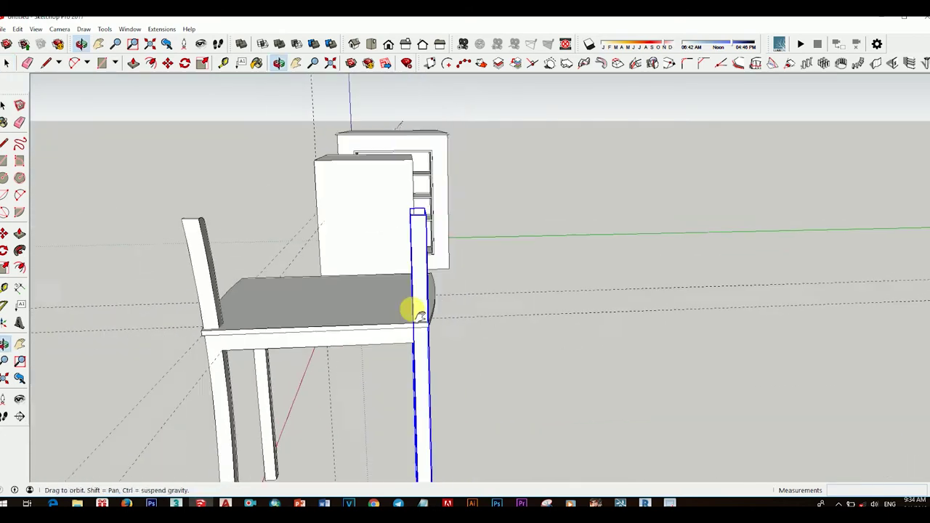
middle_click_drag(415, 307, 529, 294)
scroll(530, 295, "down", 5)
mouse_move(737, 191)
middle_mouse_down()
mouse_move(545, 291)
mouse_move(530, 322)
mouse_move(462, 280)
mouse_move(388, 266)
mouse_move(181, 162)
middle_mouse_up()
scroll(519, 311, "up", 3)
scroll(465, 227, "up", 2)
scroll(187, 179, "up", 2)
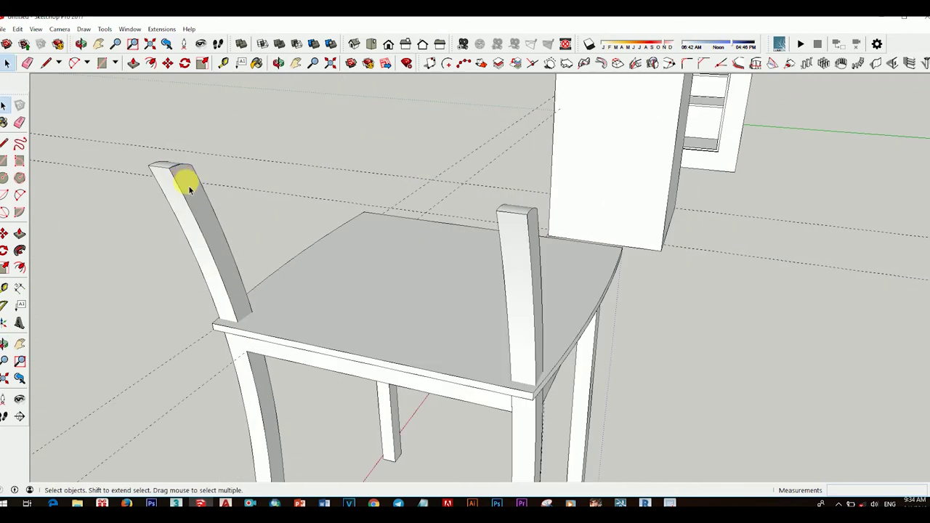
scroll(169, 174, "up", 2)
scroll(169, 174, "up", 3)
Step: Draw the top rail's outline with Line on the top of the back post
left_click(197, 164)
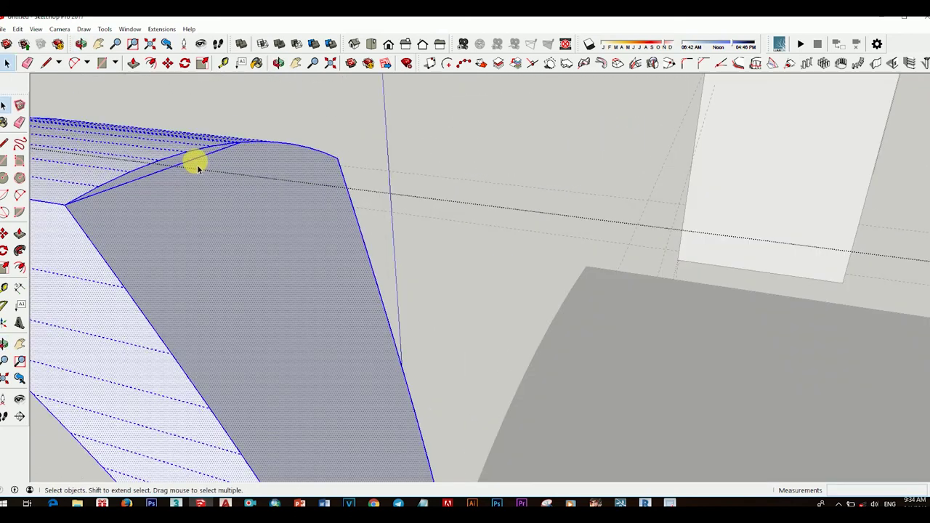
right_click(197, 164)
middle_click_drag(197, 164, 272, 226)
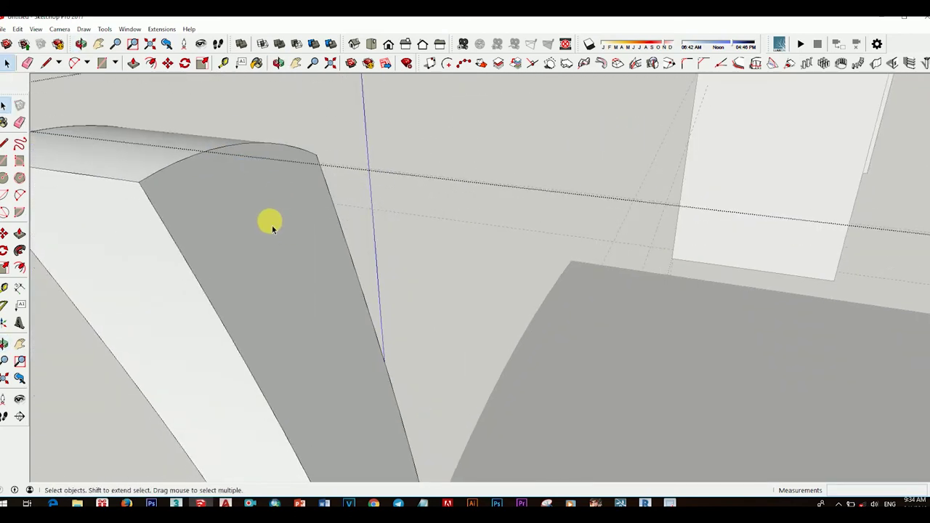
key("l")
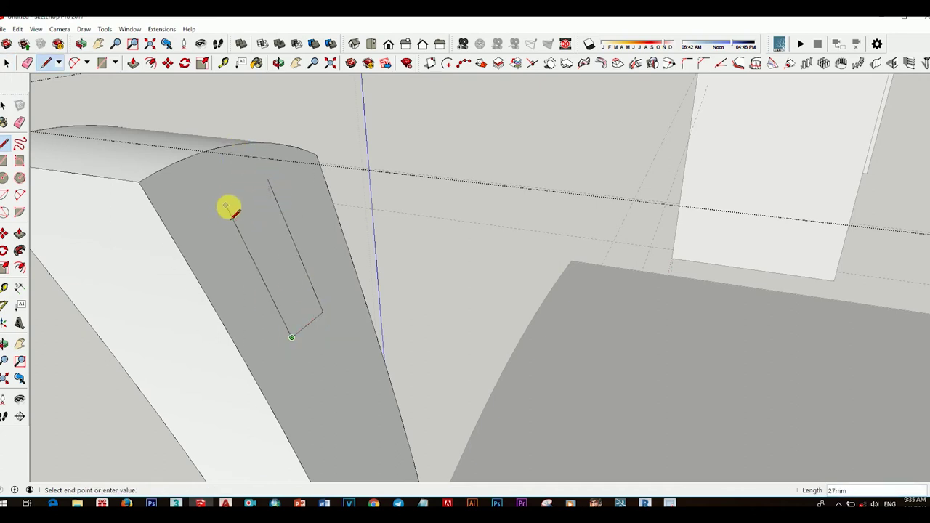
key("space")
middle_click_drag(270, 190, 289, 289)
scroll(279, 263, "down", 5)
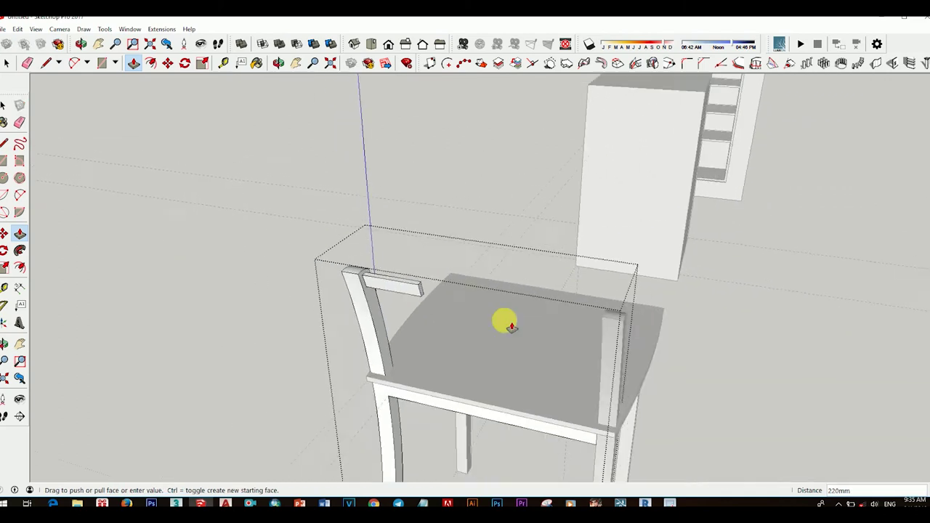
scroll(503, 318, "up", 3)
scroll(552, 290, "up", 5)
scroll(380, 152, "down", 3)
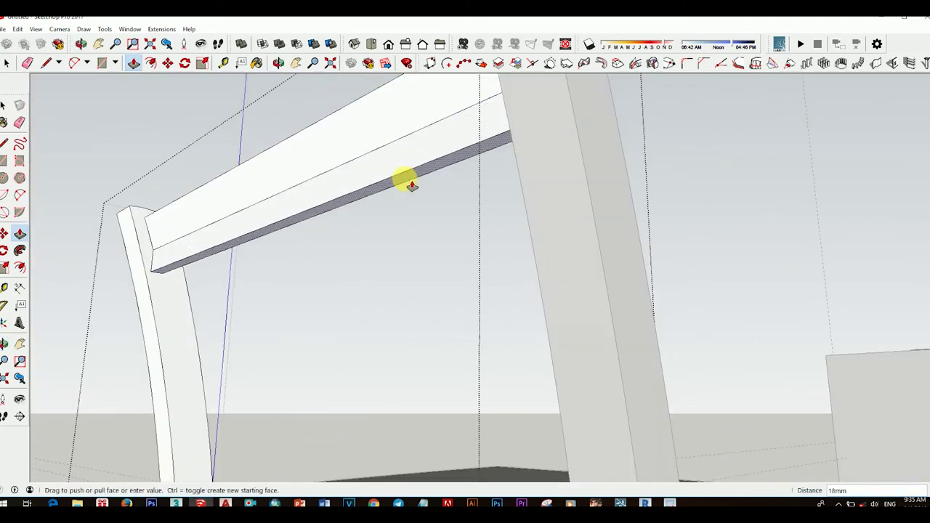
key("space")
Step: Bring the rail board across so it spans both curved back posts
middle_click_drag(401, 188, 165, 250)
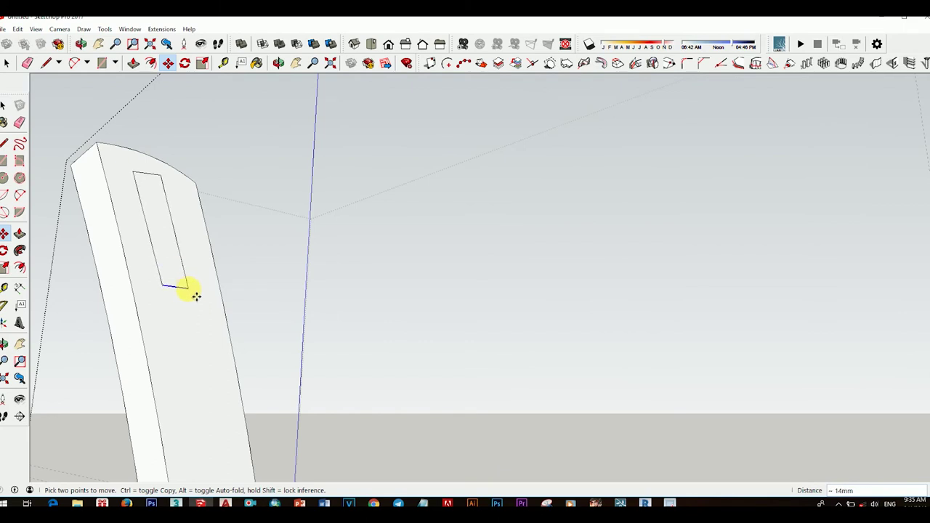
key("space")
scroll(190, 299, "down", 3)
middle_click_drag(187, 305, 201, 349)
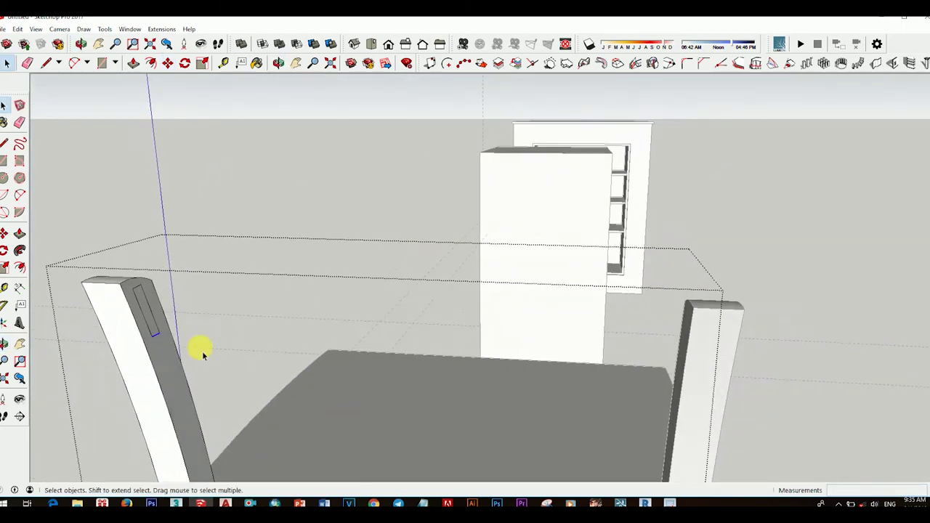
scroll(149, 348, "up", 3)
scroll(149, 334, "up", 2)
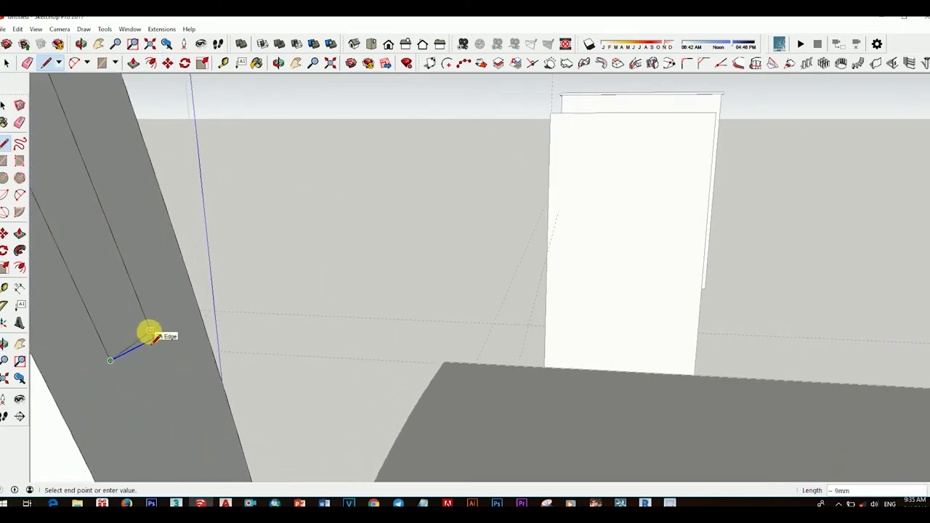
key("space")
mouse_move(151, 334)
middle_mouse_down()
mouse_move(144, 294)
mouse_move(613, 281)
middle_mouse_up()
scroll(557, 328, "down", 3)
scroll(386, 254, "down", 3)
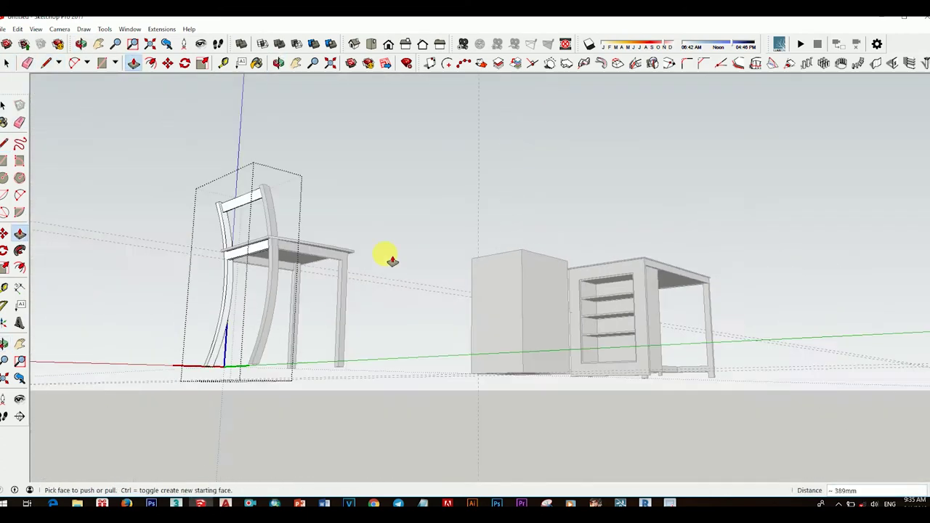
scroll(359, 239, "up", 5)
mouse_move(360, 240)
middle_mouse_down()
mouse_move(312, 235)
mouse_move(207, 149)
mouse_move(801, 346)
middle_mouse_up()
key("space")
scroll(207, 167, "down", 3)
Step: Soften the edge beneath the top rail from the right-click menu
right_click(587, 301)
left_click(567, 305)
right_click(567, 304)
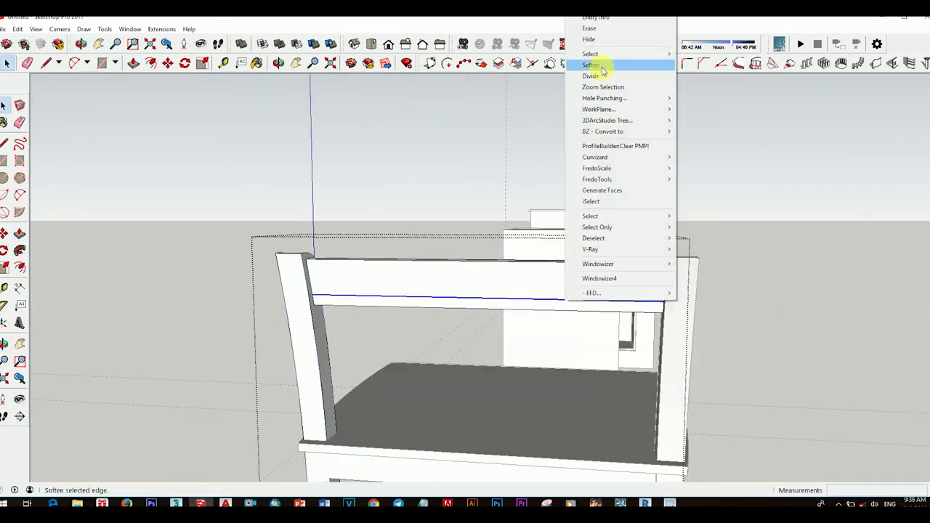
mouse_move(567, 305)
middle_mouse_down()
mouse_move(515, 252)
mouse_move(621, 326)
middle_mouse_up()
scroll(565, 349, "up", 2)
scroll(677, 338, "down", 3)
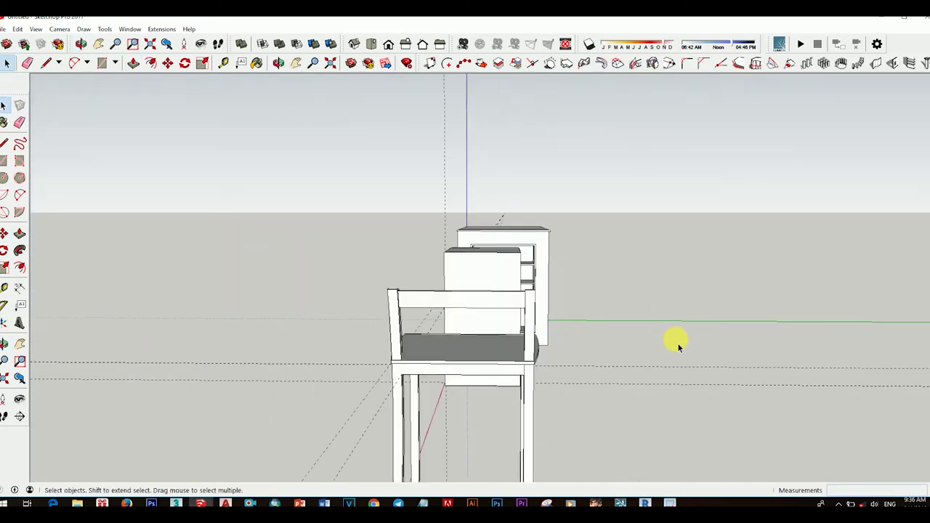
mouse_move(677, 339)
middle_mouse_down()
mouse_move(266, 286)
mouse_move(337, 315)
mouse_move(315, 298)
mouse_move(316, 245)
mouse_move(417, 229)
mouse_move(442, 235)
mouse_move(234, 247)
middle_mouse_up()
scroll(266, 286, "up", 3)
scroll(330, 244, "up", 2)
Step: Draw a rectangle and push/pull it up into a vertical slat reaching the rail
key("r")
left_click(240, 246)
key("space")
key("p")
left_click(240, 247)
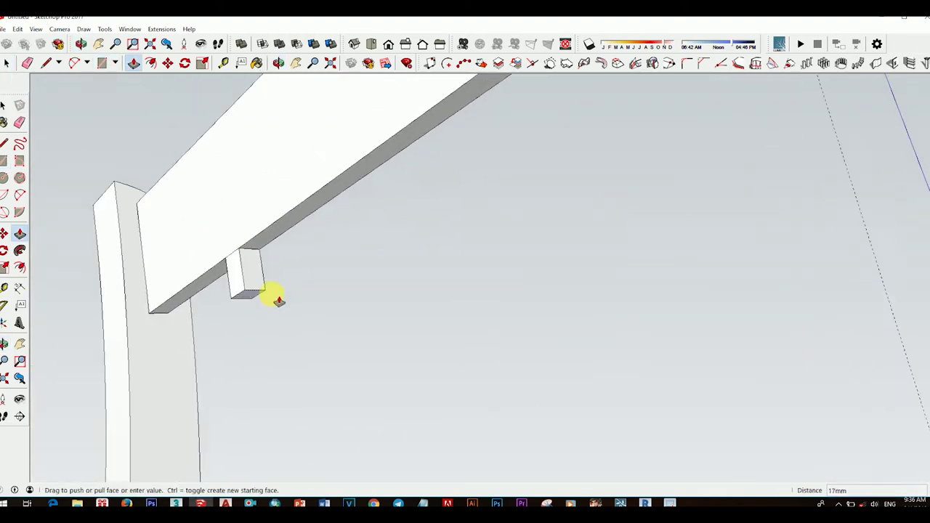
mouse_move(270, 297)
middle_mouse_down()
mouse_move(343, 342)
mouse_move(316, 358)
middle_mouse_up()
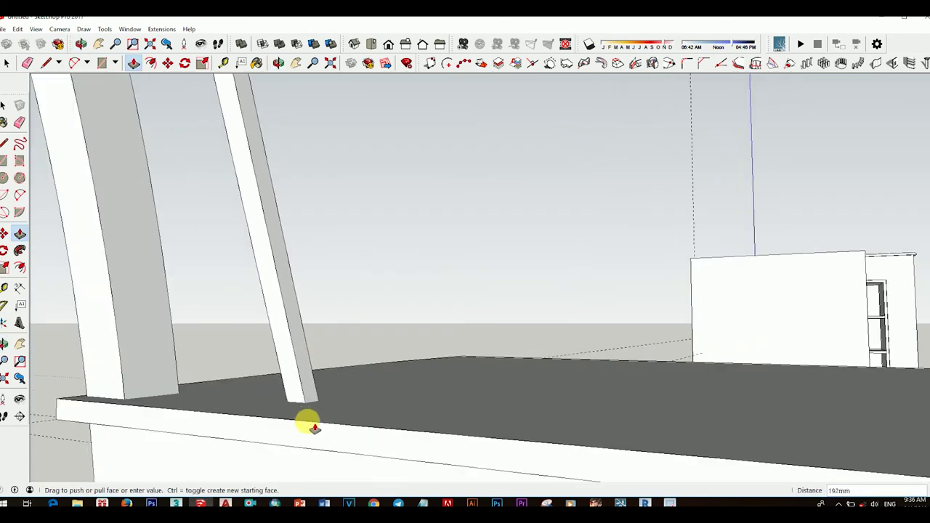
key("space")
mouse_move(393, 417)
middle_mouse_down()
mouse_move(327, 270)
mouse_move(442, 441)
mouse_move(322, 375)
middle_mouse_up()
scroll(324, 376, "up", 2)
scroll(315, 384, "up", 1)
Step: Select the new slat and make it a component
key("l")
left_click(308, 375)
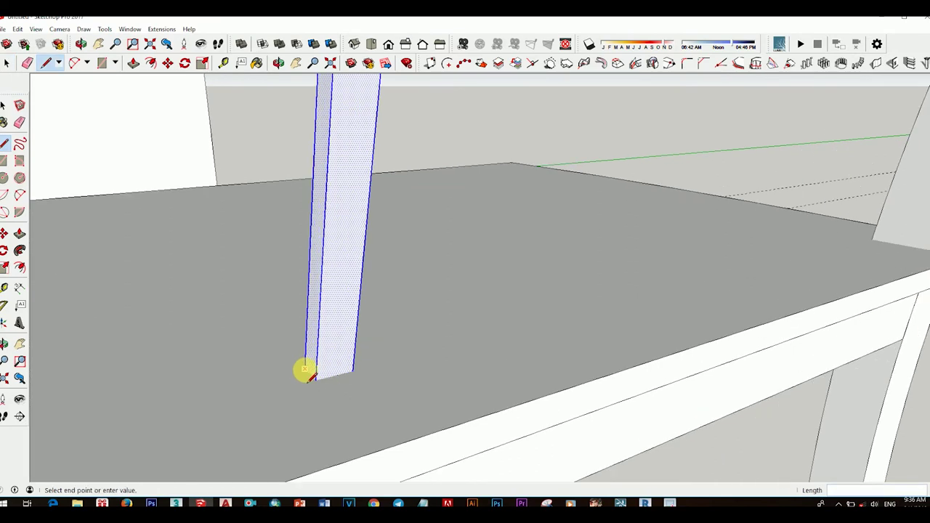
scroll(307, 378, "down", 2)
left_click(315, 393)
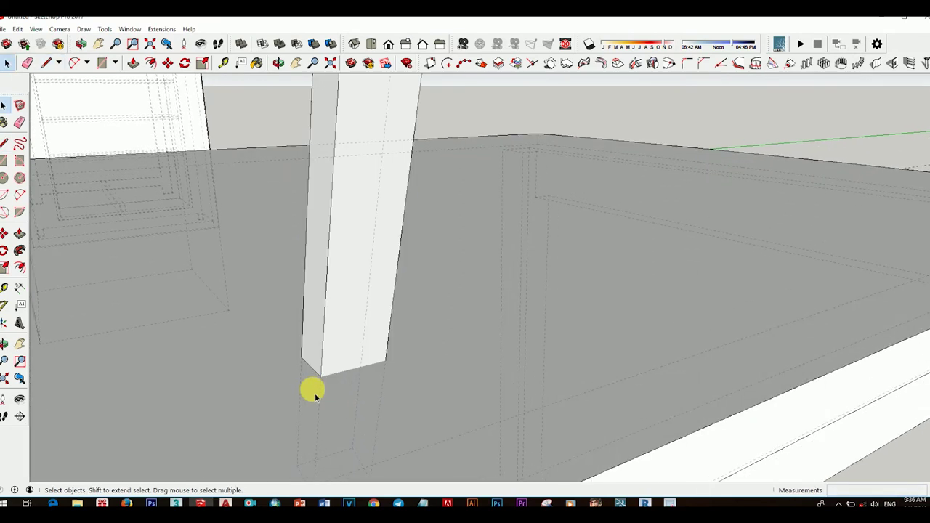
scroll(383, 375, "down", 3)
scroll(334, 342, "down", 3)
mouse_move(636, 361)
middle_mouse_down()
mouse_move(390, 257)
mouse_move(723, 417)
mouse_move(473, 331)
middle_mouse_up()
scroll(473, 331, "up", 3)
left_click(472, 331)
right_click(471, 320)
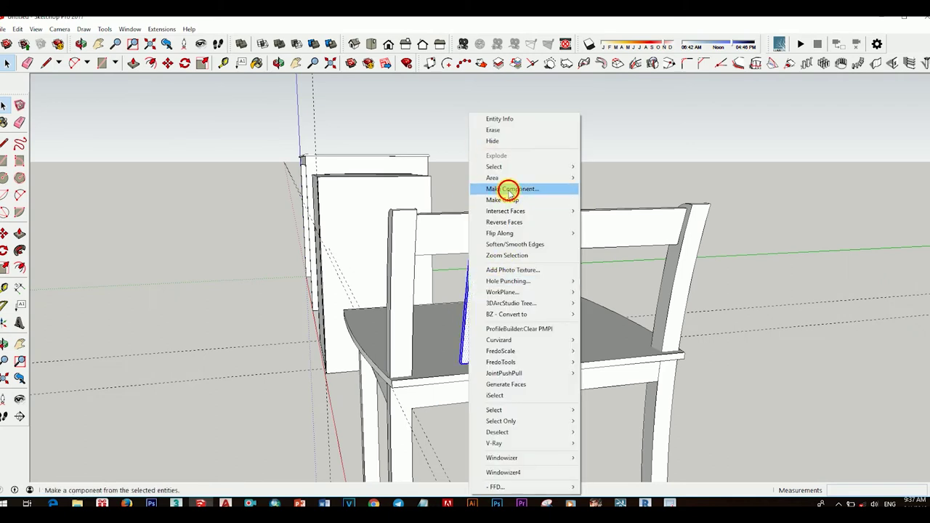
left_click(501, 188)
Step: Copy the slat to the far post and divide it into 3 evenly spaced slats
key("m")
scroll(466, 363, "up", 2)
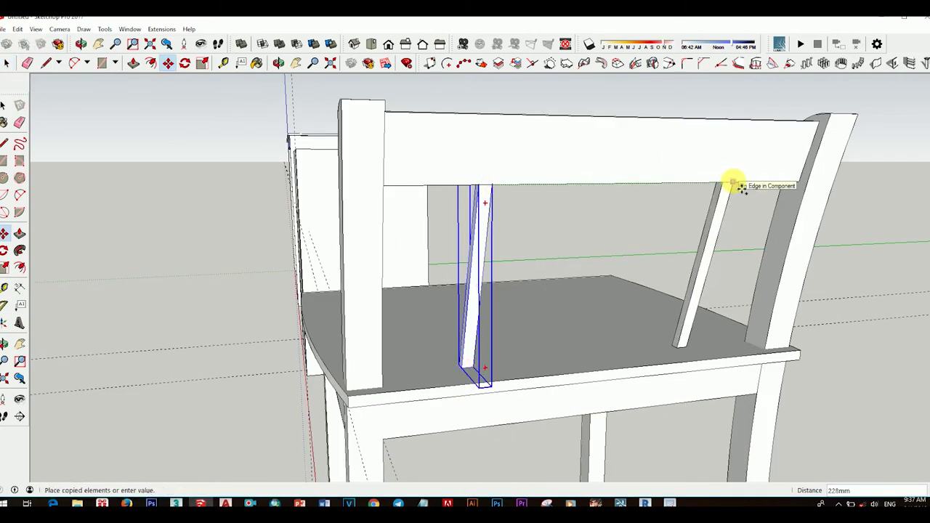
left_click(741, 187)
scroll(556, 298, "down", 5)
type("3")
mouse_move(628, 313)
middle_mouse_down()
mouse_move(457, 225)
mouse_move(649, 306)
mouse_move(665, 297)
mouse_move(572, 250)
mouse_move(536, 181)
mouse_move(410, 171)
mouse_move(741, 335)
mouse_move(633, 262)
mouse_move(591, 193)
mouse_move(540, 259)
mouse_move(565, 440)
mouse_move(514, 355)
mouse_move(395, 327)
mouse_move(366, 152)
mouse_move(601, 138)
mouse_move(555, 125)
mouse_move(513, 235)
mouse_move(533, 269)
middle_mouse_up()
key("Return")
scroll(633, 262, "up", 3)
scroll(600, 139, "up", 3)
Step: Push the seat rail's end face so it meets the back leg
scroll(544, 228, "up", 3)
left_click(545, 232)
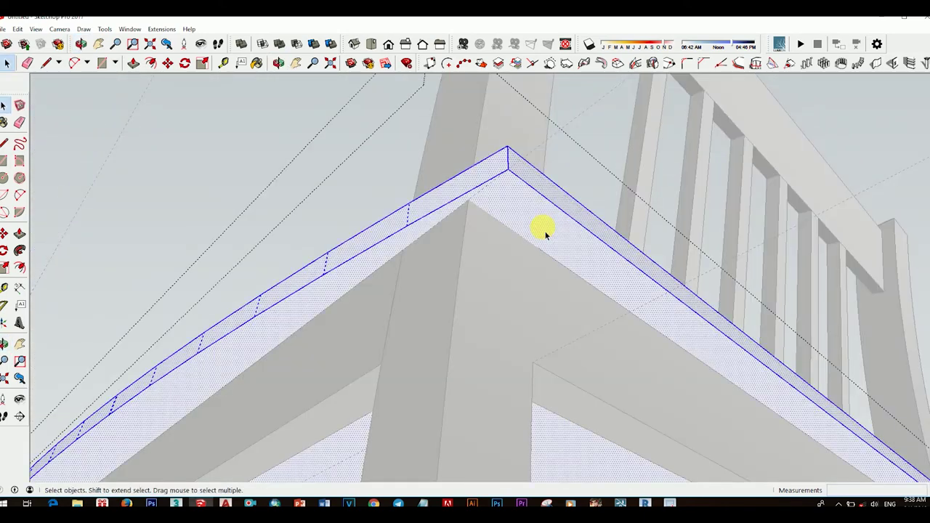
mouse_move(462, 197)
middle_mouse_down()
mouse_move(530, 224)
mouse_move(536, 253)
mouse_move(826, 472)
mouse_move(702, 357)
middle_mouse_up()
scroll(820, 462, "up", 2)
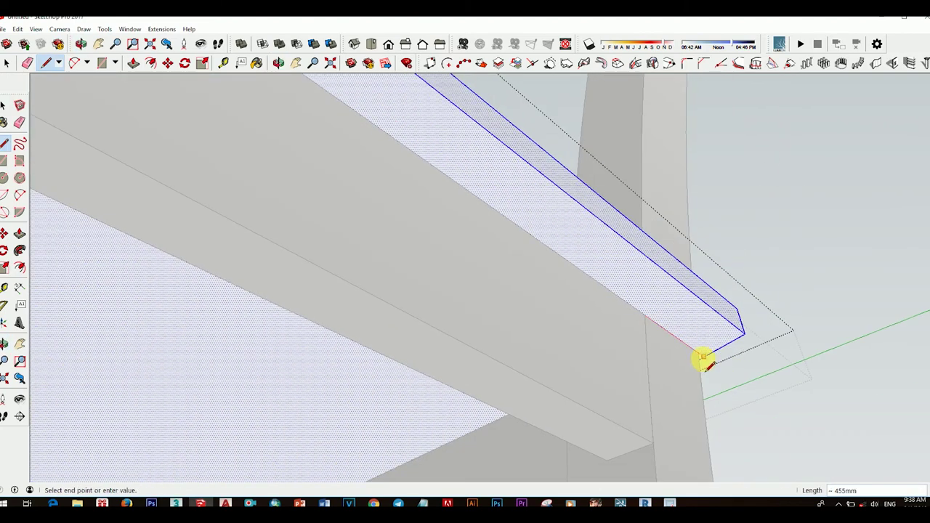
key("space")
left_click(678, 308)
scroll(679, 303, "down", 3)
key("space")
mouse_move(679, 303)
middle_mouse_down()
mouse_move(557, 264)
mouse_move(482, 326)
mouse_move(534, 364)
mouse_move(544, 342)
middle_mouse_up()
scroll(482, 328, "up", 3)
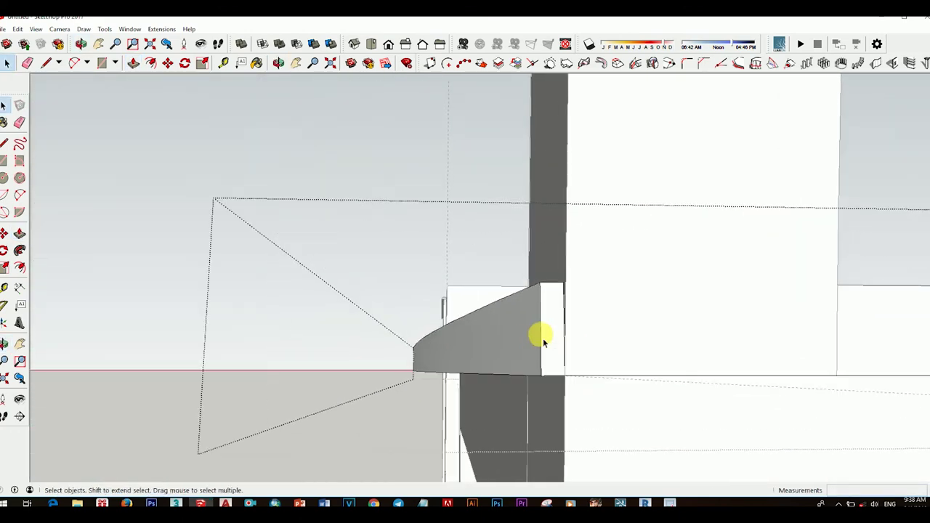
Step: Orbit out to check the seat's alignment with the legs from above and the side
middle_click_drag(569, 292, 653, 308)
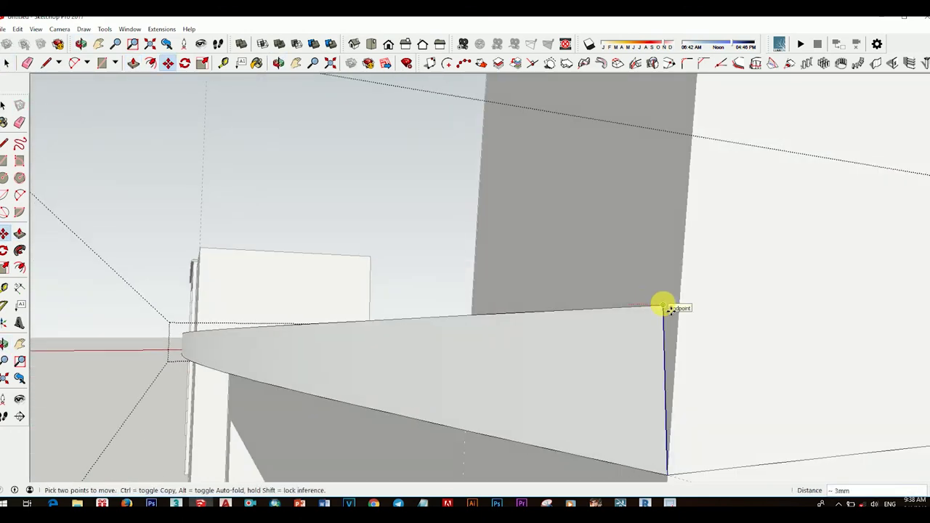
scroll(671, 308, "down", 3)
mouse_move(679, 346)
middle_mouse_down()
mouse_move(416, 254)
mouse_move(289, 350)
middle_mouse_up()
scroll(289, 350, "down", 3)
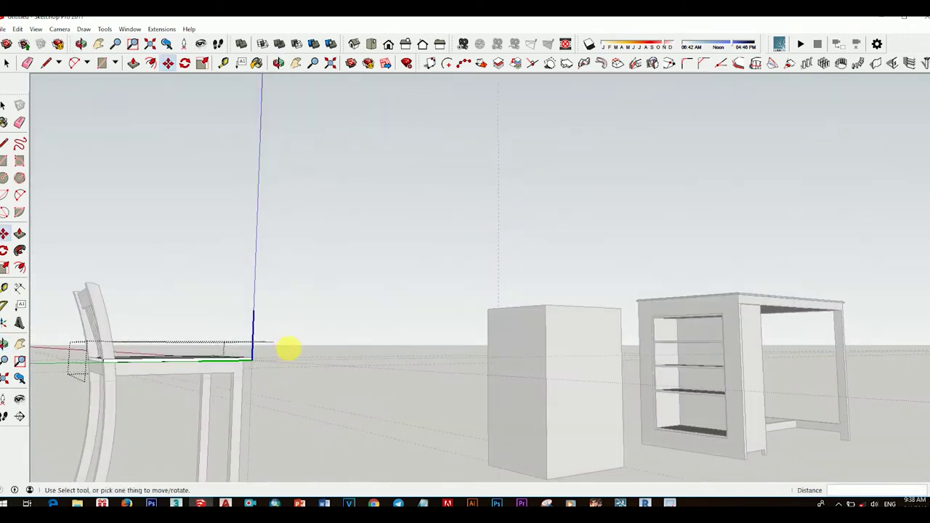
key("space")
scroll(288, 350, "up", 5)
scroll(507, 380, "up", 3)
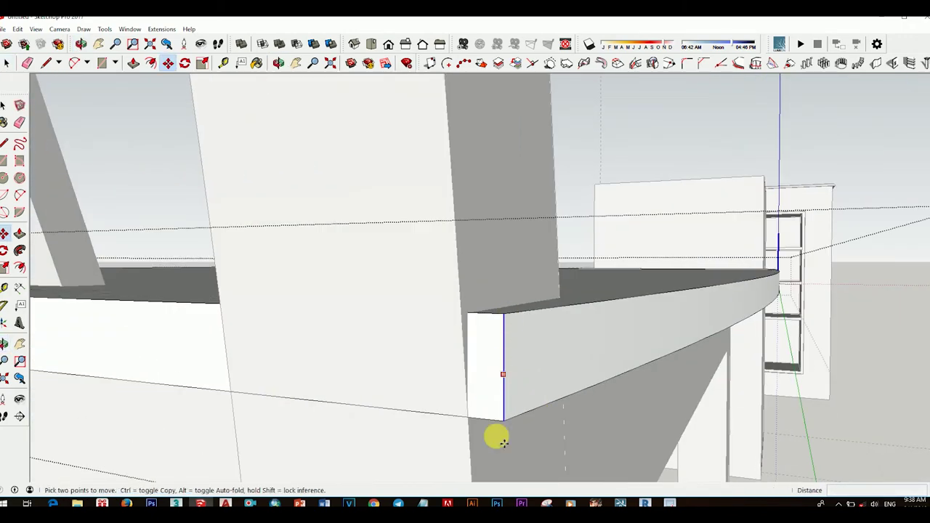
key("space")
scroll(471, 420, "down", 3)
mouse_move(415, 370)
middle_mouse_down()
mouse_move(441, 430)
mouse_move(384, 366)
middle_mouse_up()
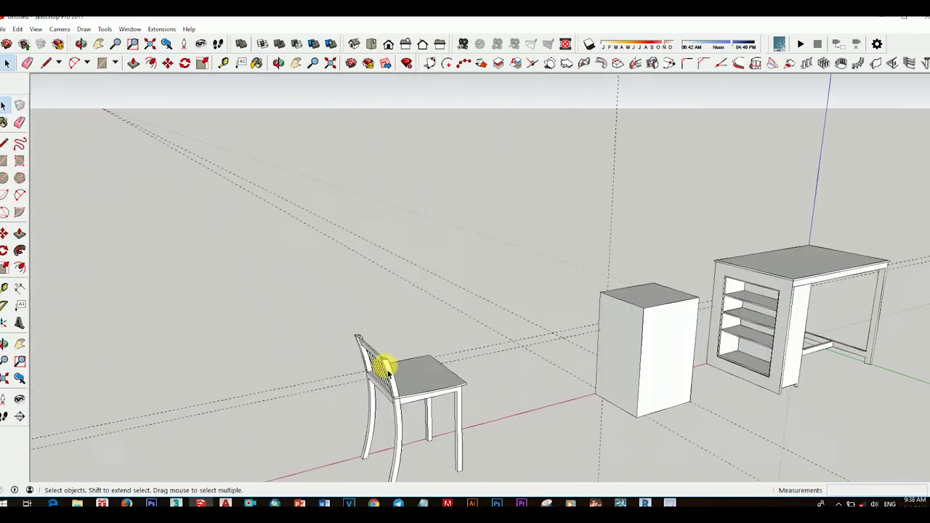
scroll(566, 401, "up", 5)
scroll(566, 400, "down", 3)
mouse_move(567, 401)
middle_mouse_down()
mouse_move(604, 255)
mouse_move(581, 131)
mouse_move(565, 395)
mouse_move(635, 405)
mouse_move(610, 419)
mouse_move(848, 426)
middle_mouse_up()
scroll(634, 405, "up", 3)
Step: Orbit to a level view of the chair, cabinet and desk
scroll(847, 426, "down", 3)
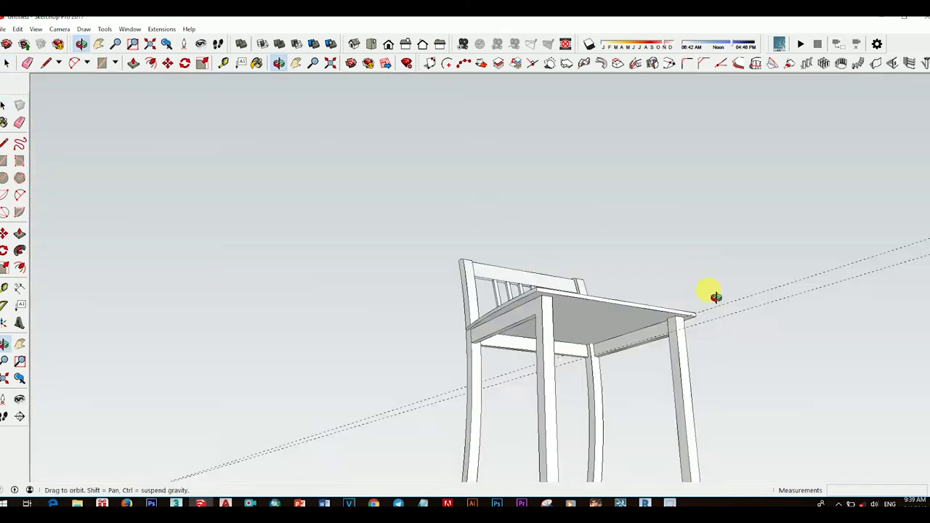
mouse_move(713, 295)
middle_mouse_down()
mouse_move(676, 363)
mouse_move(677, 298)
mouse_move(687, 290)
mouse_move(648, 368)
mouse_move(557, 305)
mouse_move(662, 351)
middle_mouse_up()
right_click(676, 363)
scroll(671, 357, "up", 2)
scroll(654, 364, "up", 3)
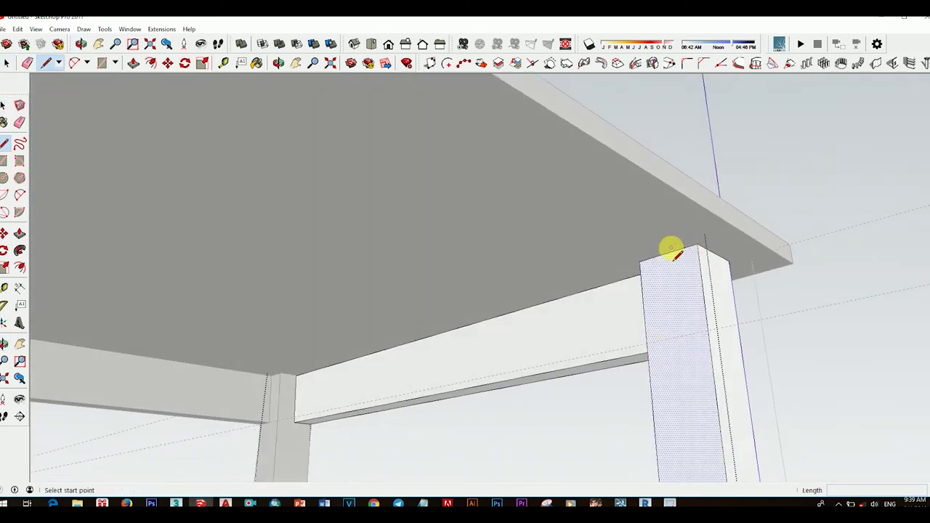
scroll(440, 208, "down", 3)
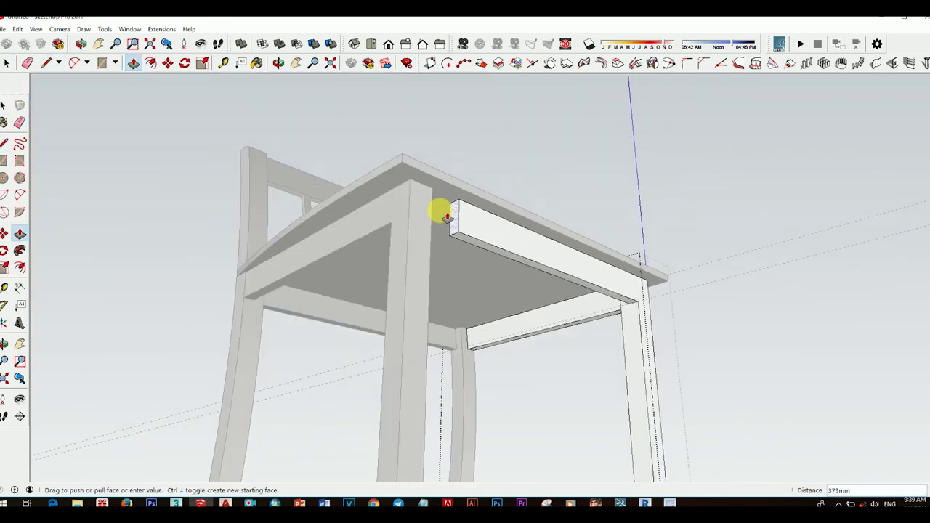
scroll(555, 346, "down", 3)
mouse_move(555, 347)
middle_mouse_down()
mouse_move(389, 301)
mouse_move(642, 312)
mouse_move(597, 331)
middle_mouse_up()
scroll(441, 326, "up", 3)
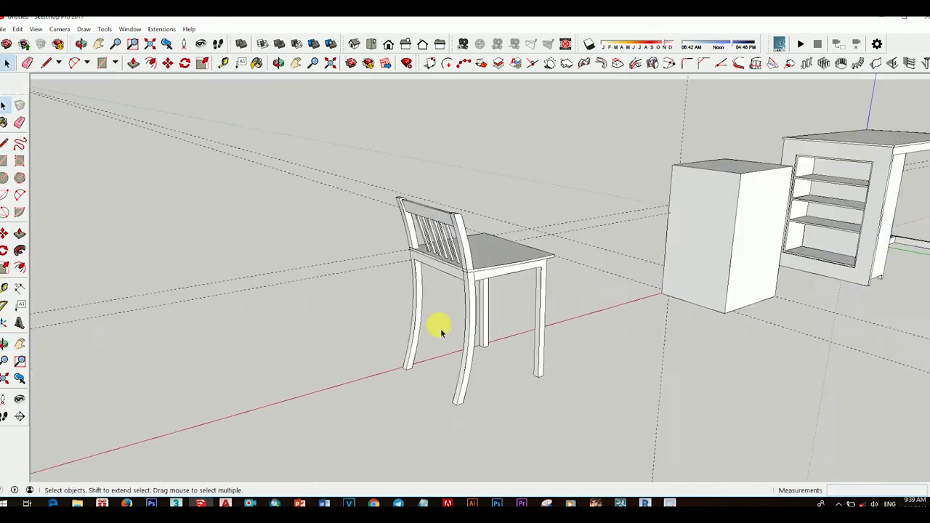
scroll(453, 339, "up", 3)
scroll(423, 342, "up", 5)
Step: Draw a circle on one of the chair's legs for a stretcher
left_click(423, 342)
key("c")
scroll(424, 331, "up", 2)
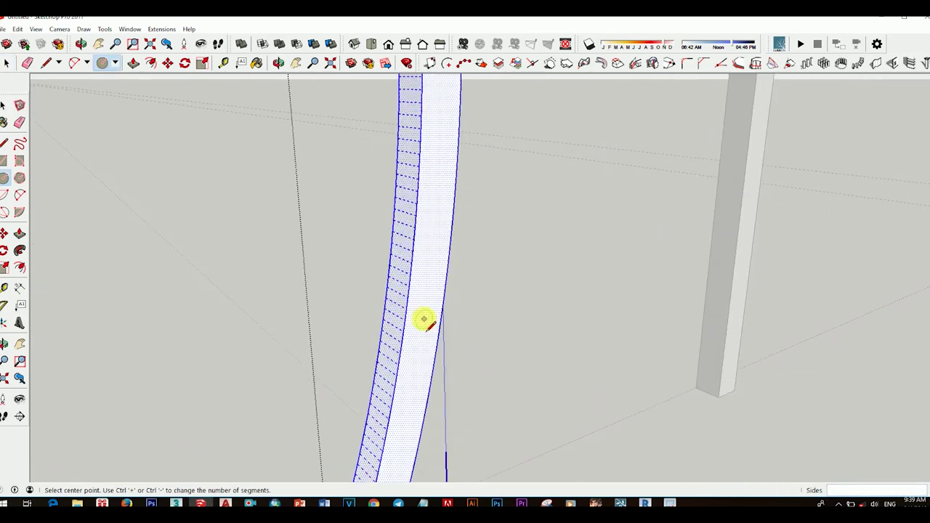
scroll(429, 325, "down", 5)
scroll(517, 327, "up", 2)
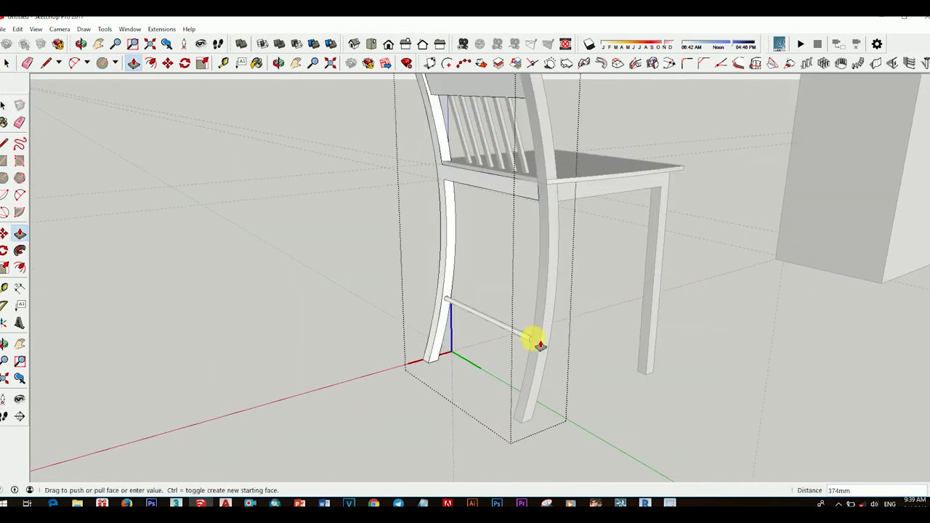
scroll(536, 339, "down", 3)
middle_click_drag(517, 318, 820, 367)
scroll(516, 254, "up", 5)
scroll(486, 288, "up", 3)
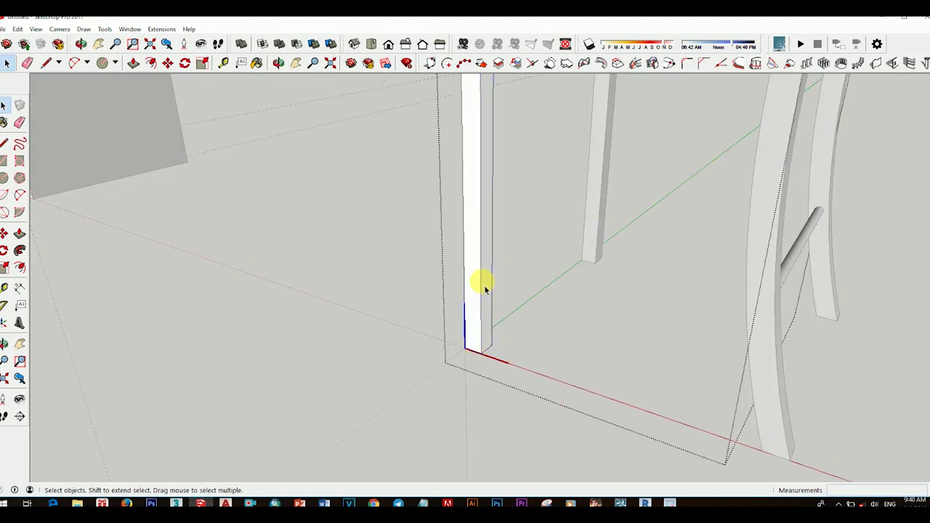
key("c")
scroll(485, 289, "up", 3)
scroll(557, 276, "down", 5)
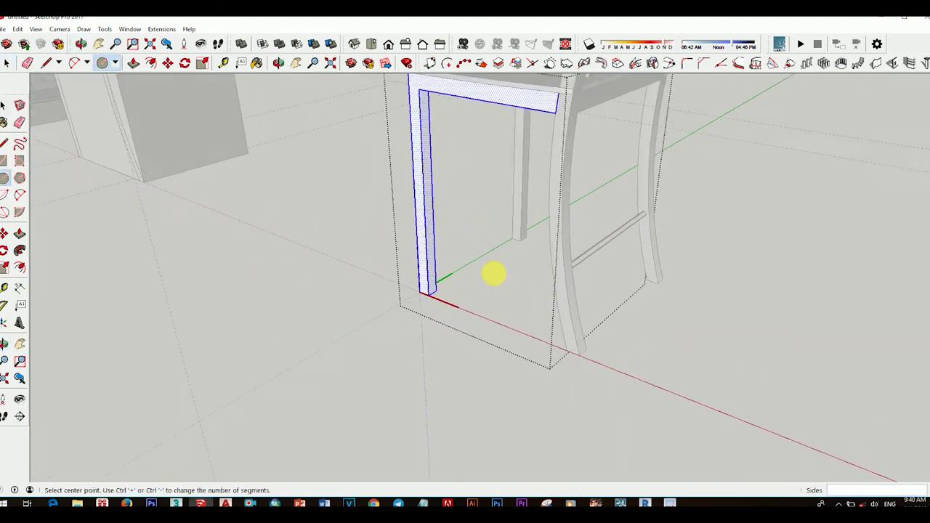
scroll(495, 271, "up", 4)
scroll(424, 175, "up", 1)
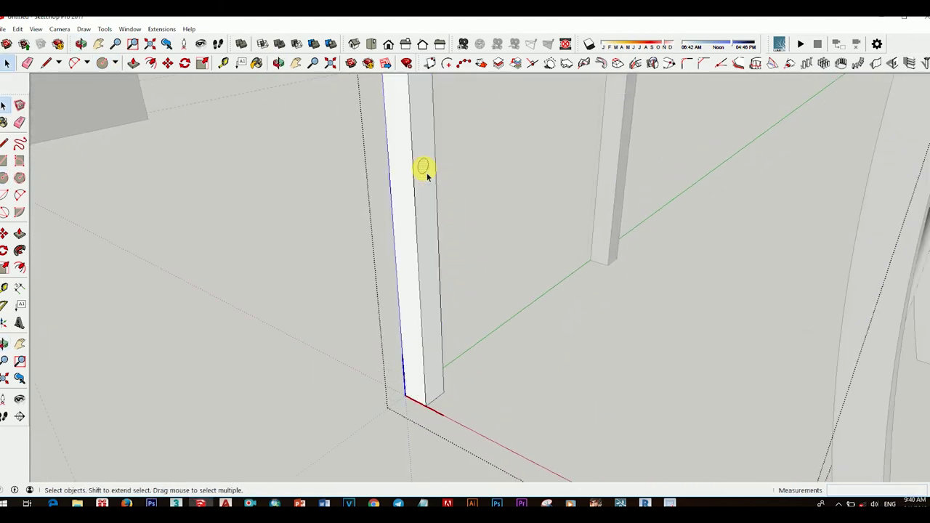
scroll(544, 228, "down", 5)
scroll(601, 219, "up", 1)
Step: Orbit around the chair's legs to line up the stretcher
mouse_move(600, 218)
middle_mouse_down()
mouse_move(772, 332)
mouse_move(646, 224)
mouse_move(598, 201)
mouse_move(603, 322)
mouse_move(566, 320)
middle_mouse_up()
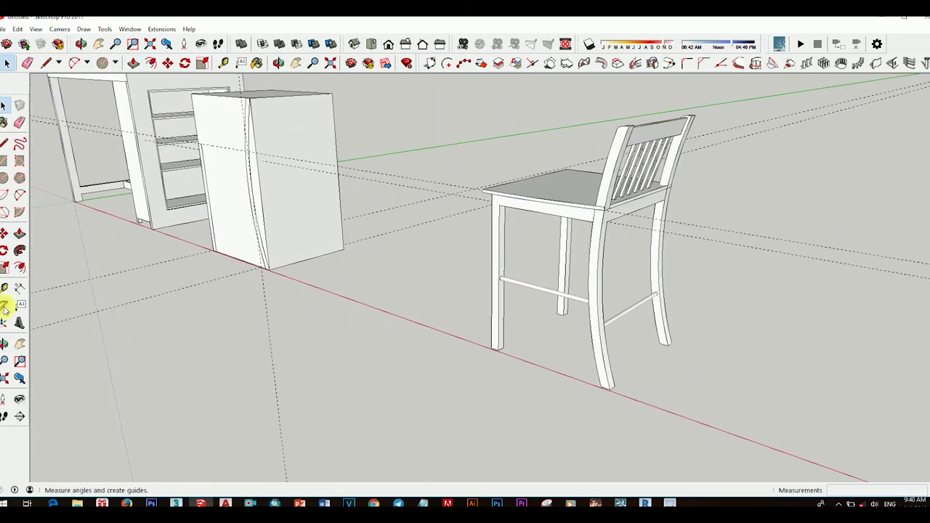
scroll(551, 270, "up", 4)
scroll(331, 296, "down", 4)
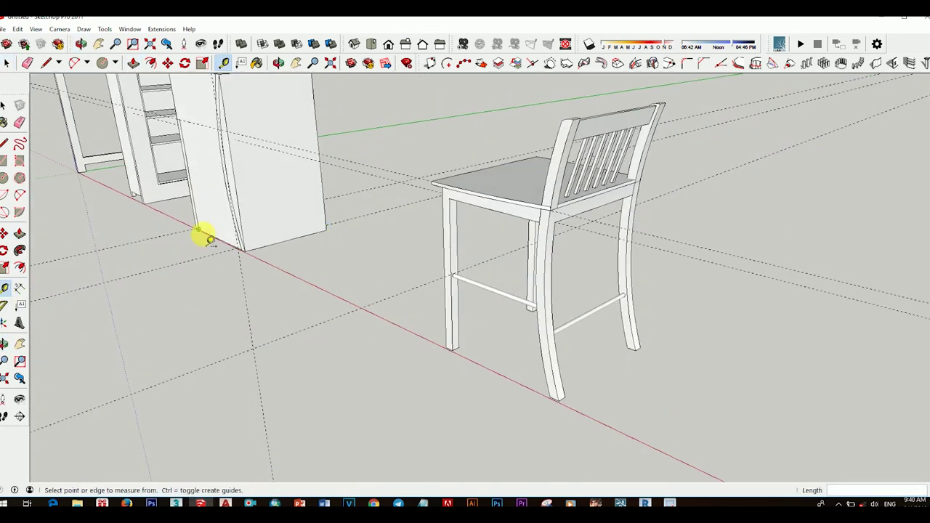
scroll(618, 316, "up", 3)
scroll(627, 285, "up", 3)
scroll(443, 281, "down", 5)
mouse_move(443, 280)
middle_mouse_down()
mouse_move(513, 264)
mouse_move(550, 322)
mouse_move(364, 186)
middle_mouse_up()
right_click(369, 188)
scroll(334, 270, "up", 4)
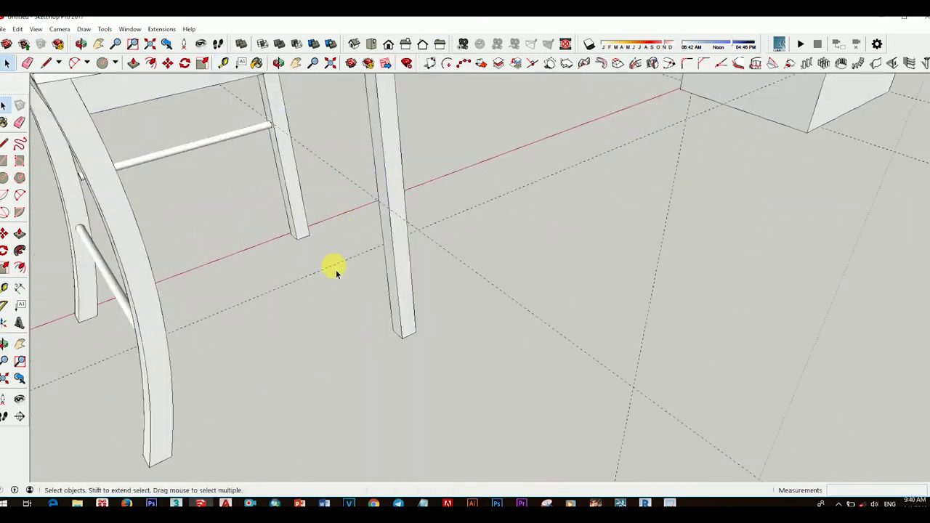
middle_click_drag(334, 271, 451, 167)
scroll(452, 167, "up", 3)
scroll(458, 187, "up", 2)
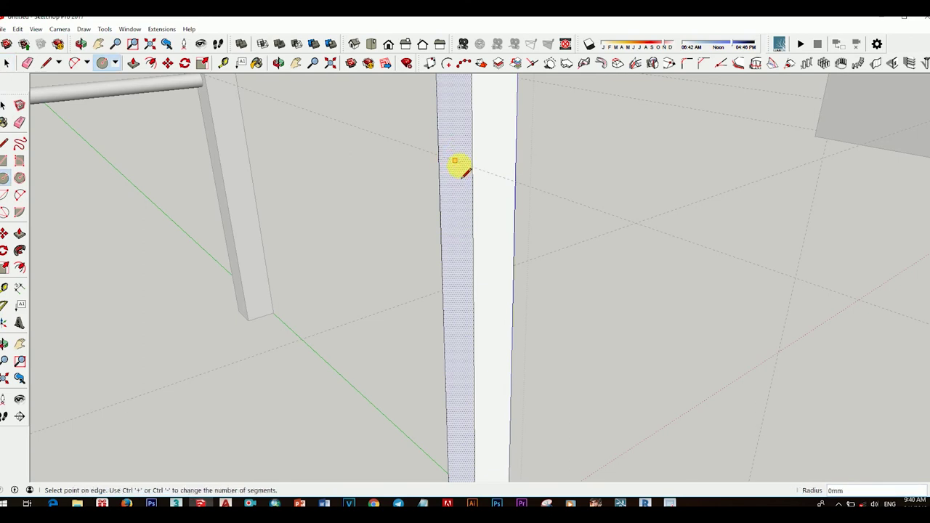
scroll(458, 161, "down", 5)
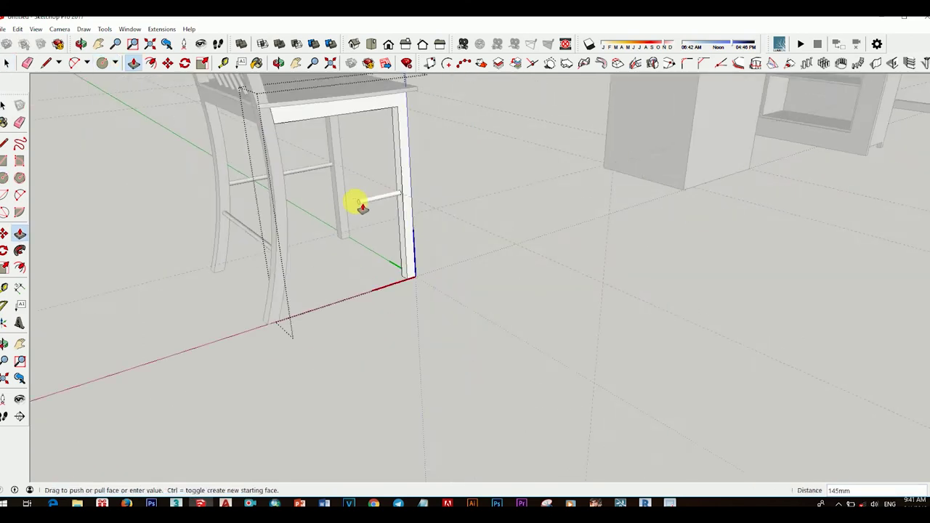
Step: Push/Pull the circle out 145 mm into a round stretcher between the legs
mouse_move(357, 202)
middle_mouse_down()
mouse_move(291, 189)
mouse_move(492, 251)
mouse_move(255, 197)
mouse_move(560, 276)
mouse_move(526, 263)
middle_mouse_up()
scroll(538, 277, "up", 4)
scroll(538, 276, "up", 3)
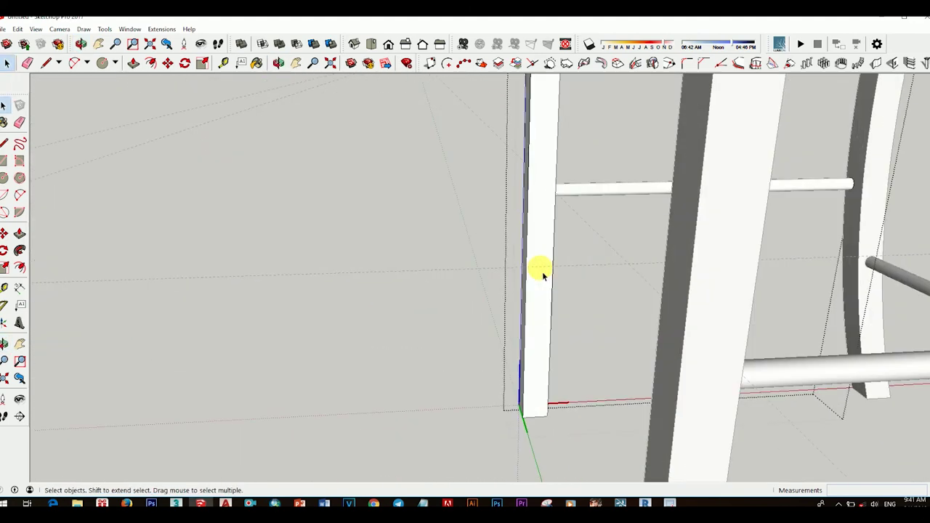
scroll(538, 274, "up", 3)
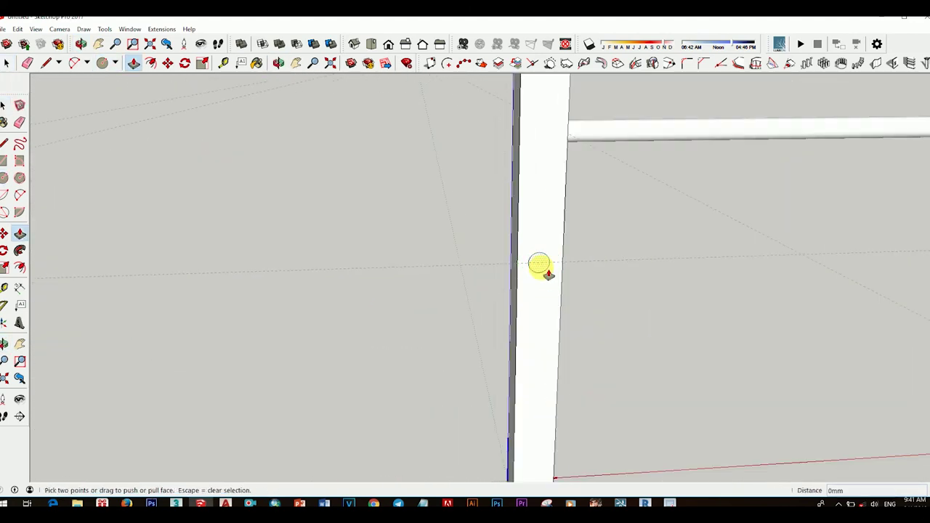
left_click(540, 267)
scroll(574, 291, "down", 5)
key("space")
scroll(712, 353, "down", 5)
scroll(531, 308, "down", 5)
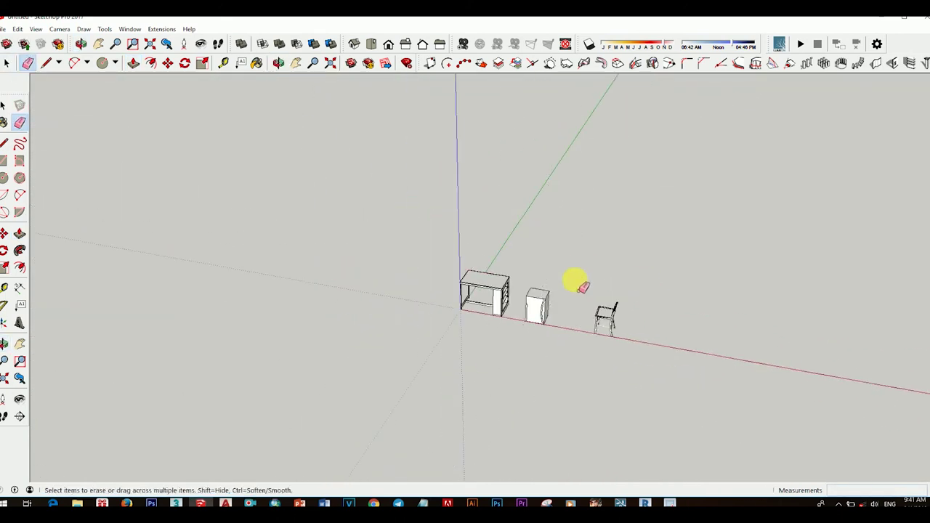
Step: Delete the standalone box beside the desk
left_click(506, 255)
mouse_move(498, 264)
middle_mouse_down()
mouse_move(506, 255)
mouse_move(474, 343)
middle_mouse_up()
key("Delete")
Step: Move the chair into position at the desk
right_click(489, 237)
left_click(530, 191)
key("m")
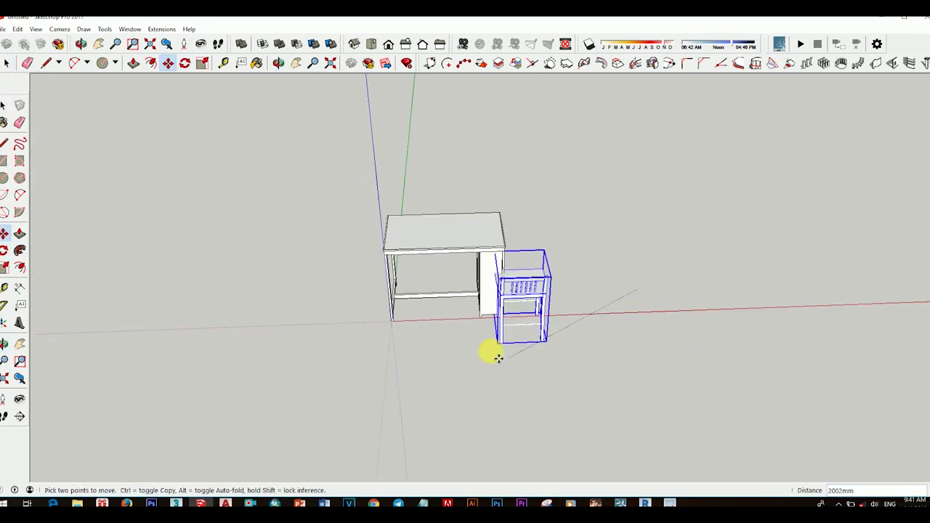
mouse_move(417, 383)
middle_mouse_down()
mouse_move(536, 293)
mouse_move(382, 187)
mouse_move(554, 339)
mouse_move(593, 325)
middle_mouse_up()
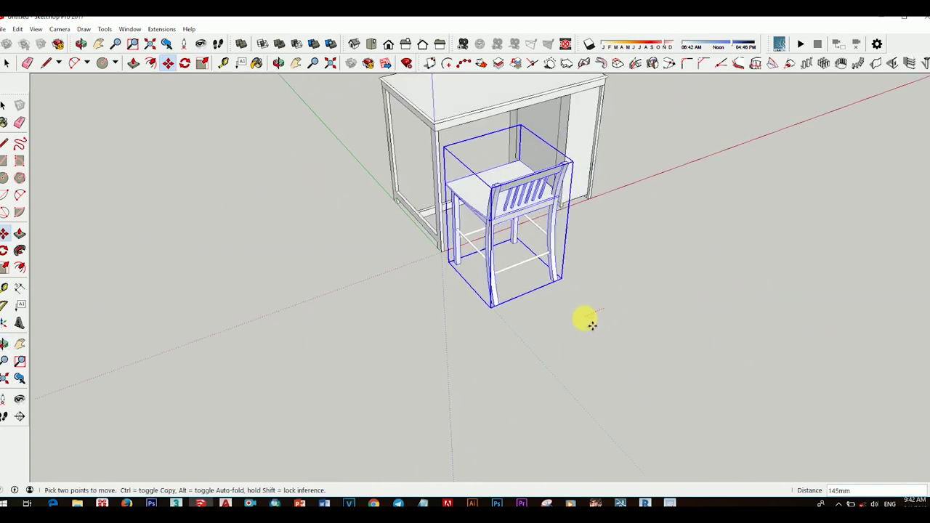
mouse_move(514, 323)
middle_mouse_down()
mouse_move(376, 343)
mouse_move(464, 363)
middle_mouse_up()
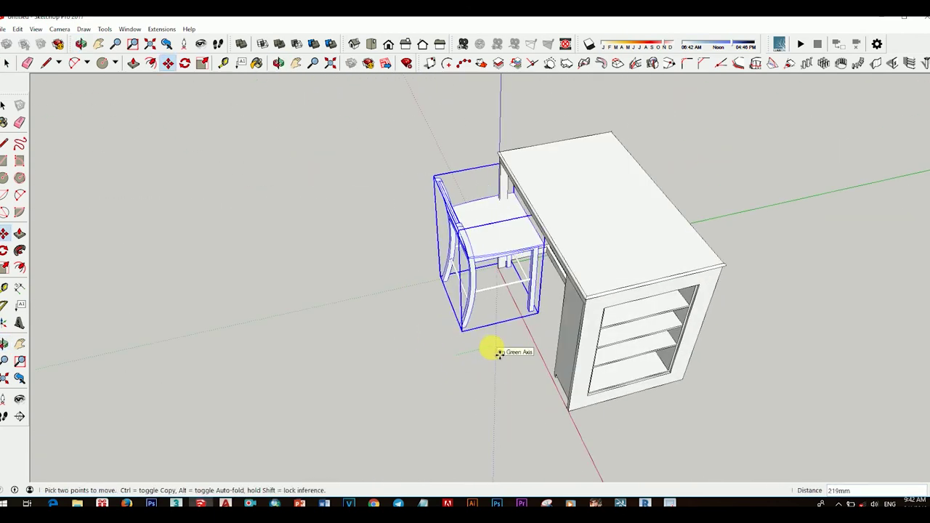
mouse_move(429, 322)
middle_mouse_down()
mouse_move(542, 323)
mouse_move(584, 355)
mouse_move(602, 327)
middle_mouse_up()
Step: Place a mirrored copy of the chair on the desk's opposite side
key("ctrl")
left_click(581, 333)
key("s")
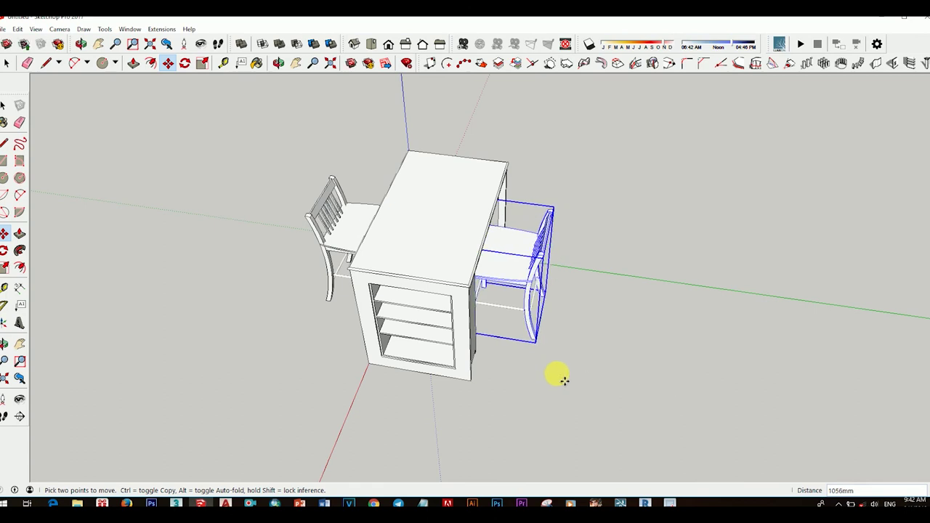
middle_click_drag(565, 381, 332, 308)
key("space")
scroll(504, 253, "down", 3)
scroll(509, 239, "up", 4)
mouse_move(504, 254)
middle_mouse_down()
mouse_move(509, 239)
mouse_move(483, 261)
middle_mouse_up()
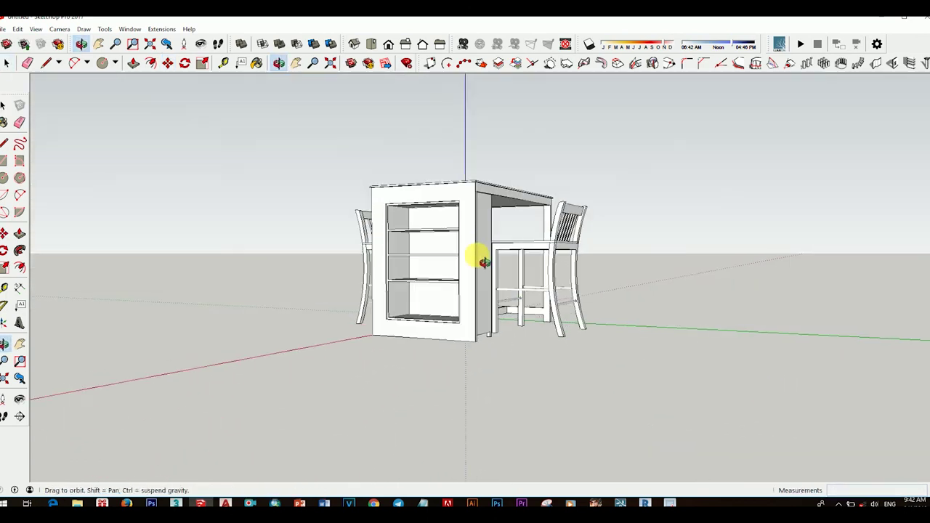